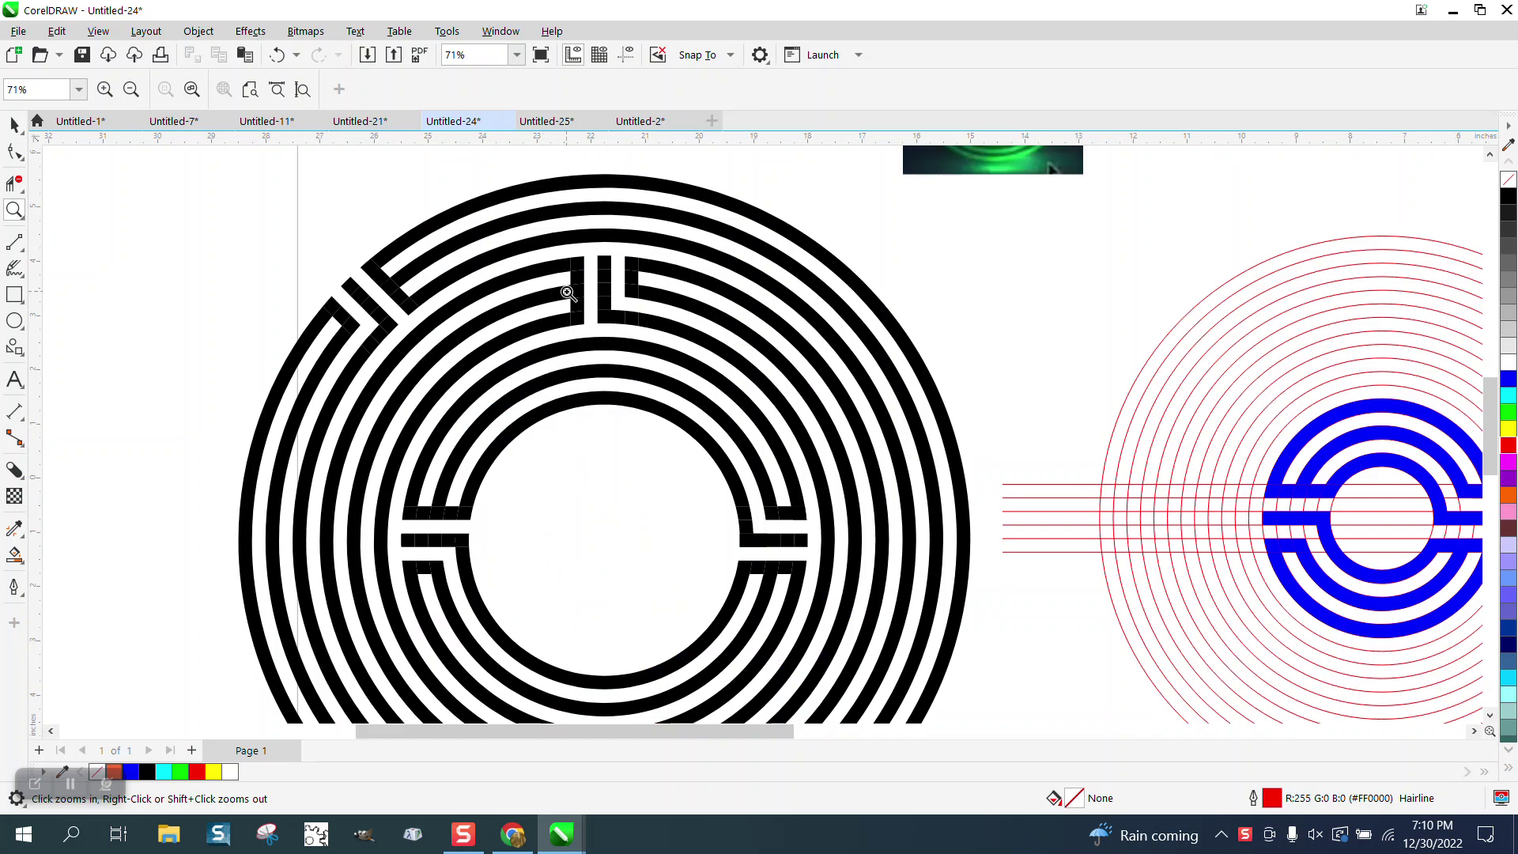
# Examine the finished black maze and the red guide circles and lines with the blue inner maze rings
pyautogui.scroll(-2, 568, 292)
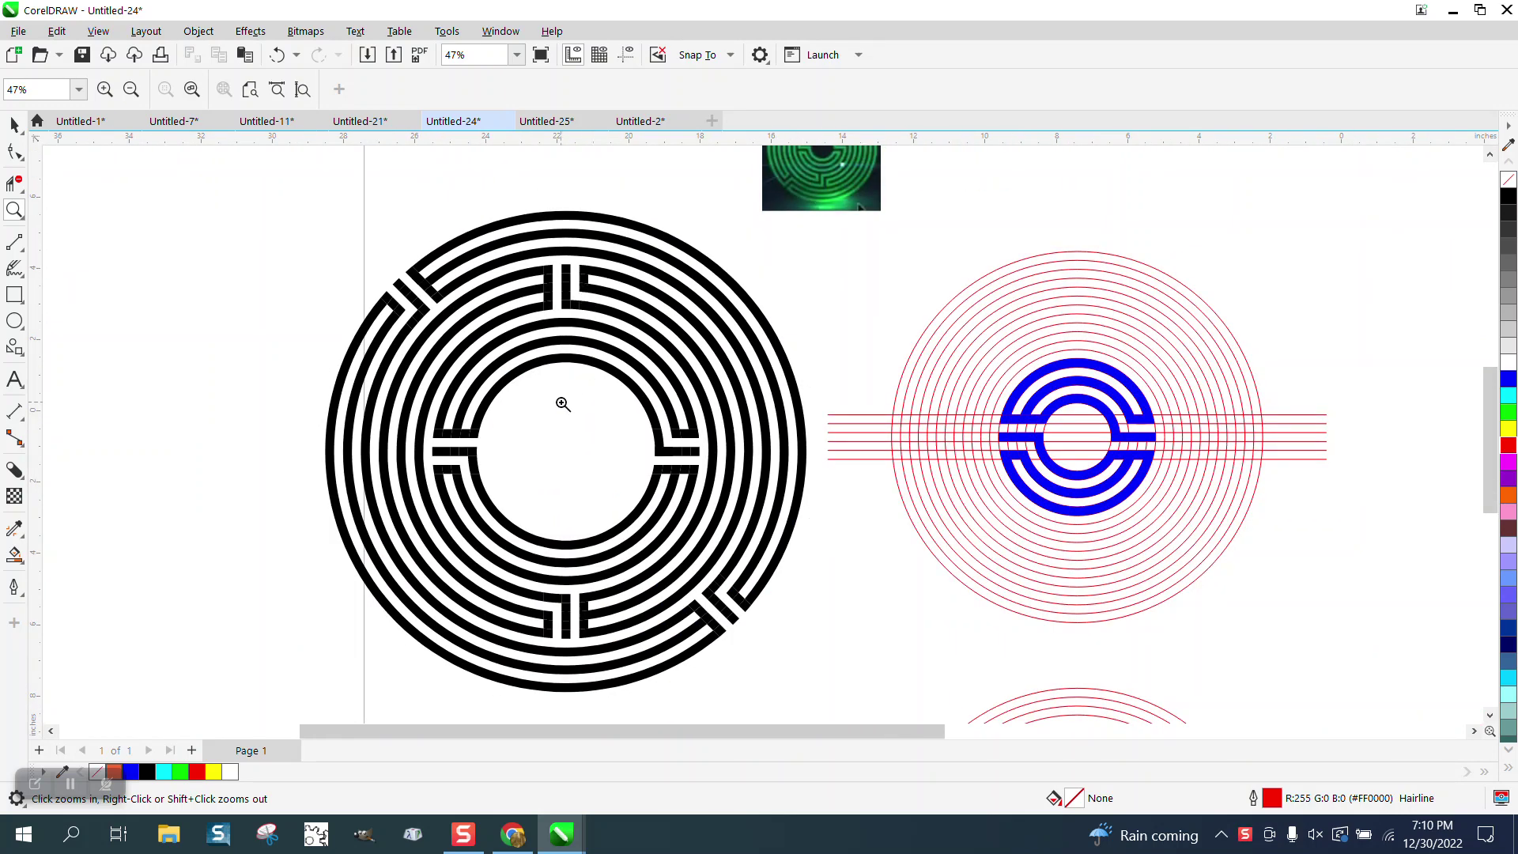
pyautogui.scroll(-1, 541, 415)
pyautogui.click(14, 124)
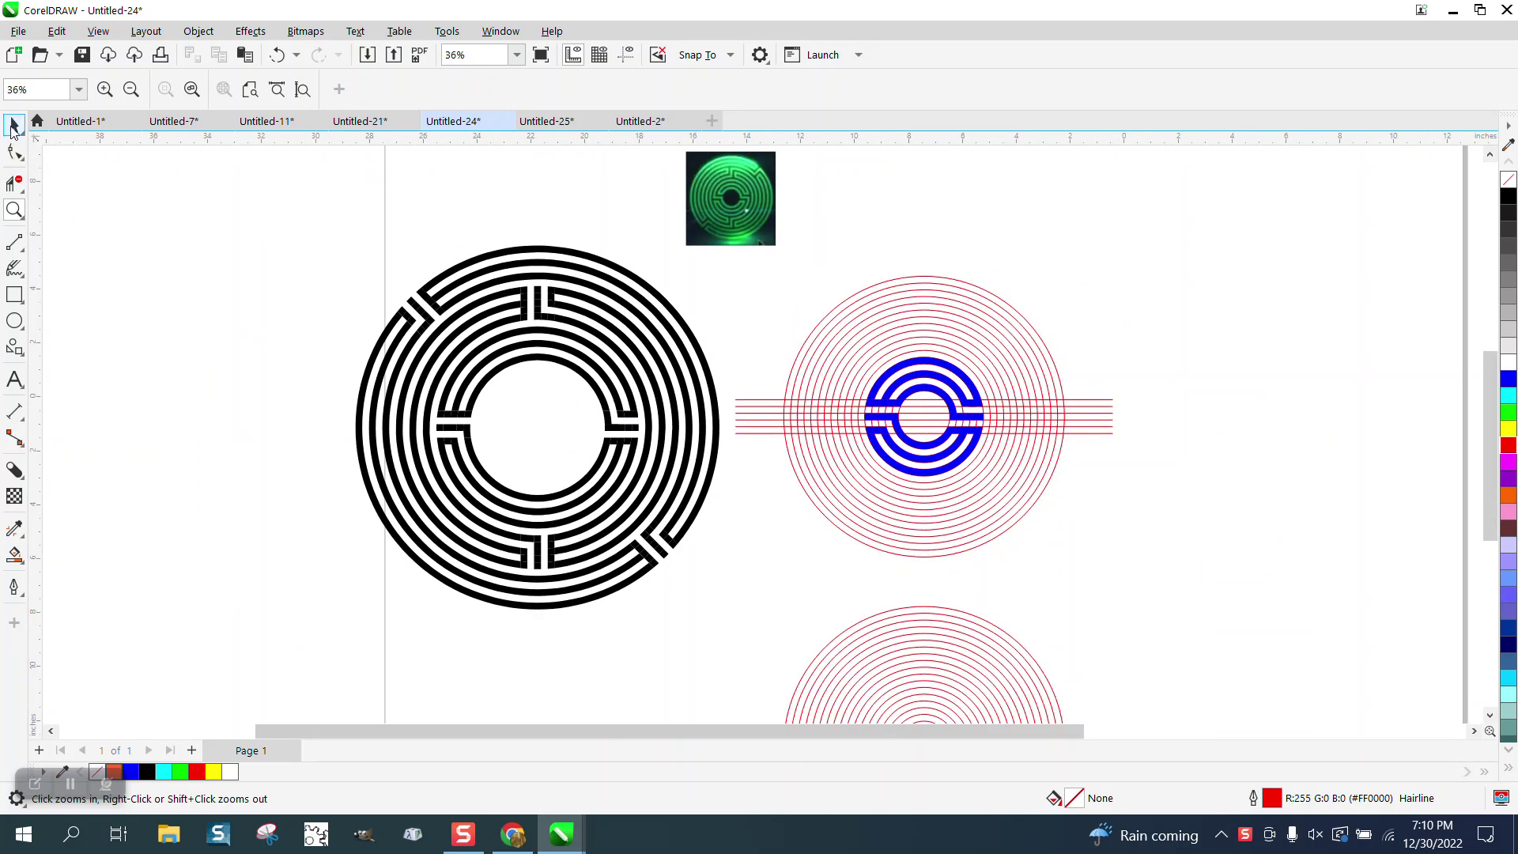
pyautogui.click(972, 427)
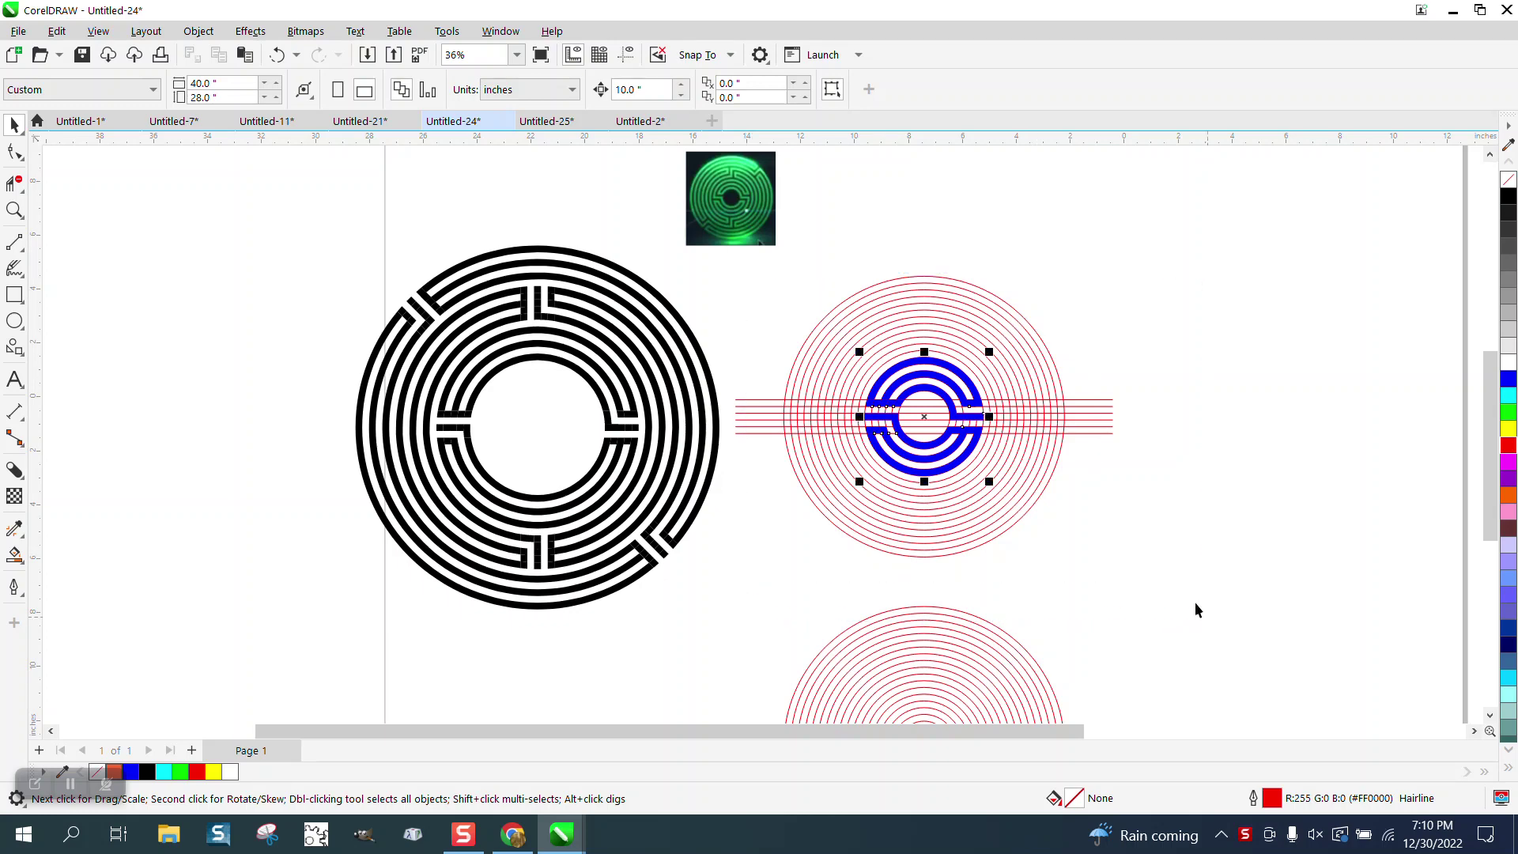
pyautogui.click(1015, 316)
pyautogui.click(1015, 316)
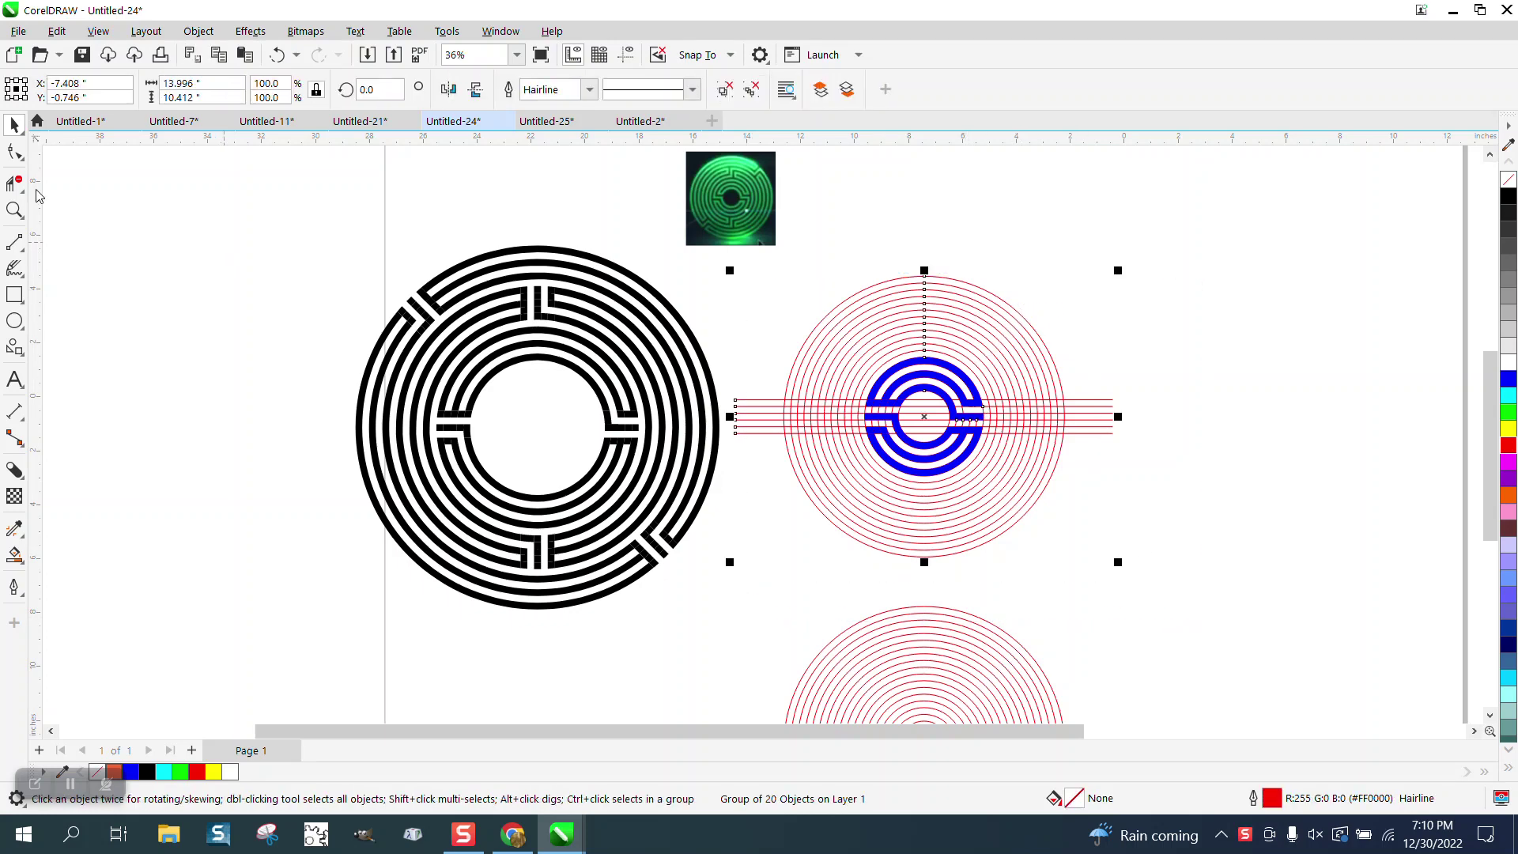
pyautogui.press('z')
pyautogui.moveTo(752, 261); pyautogui.dragTo(1230, 593)
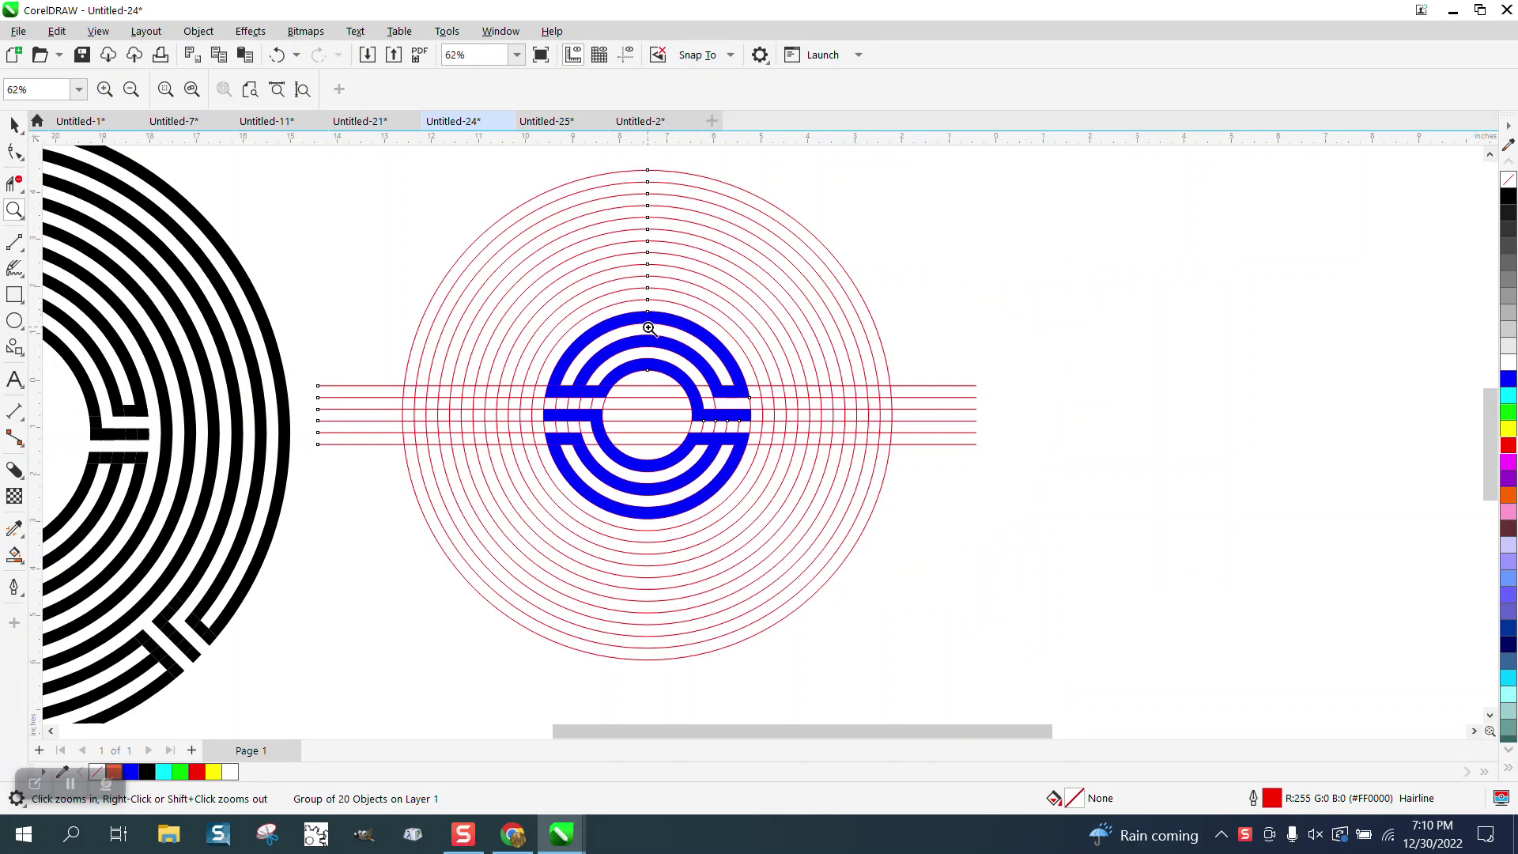
pyautogui.click(14, 124)
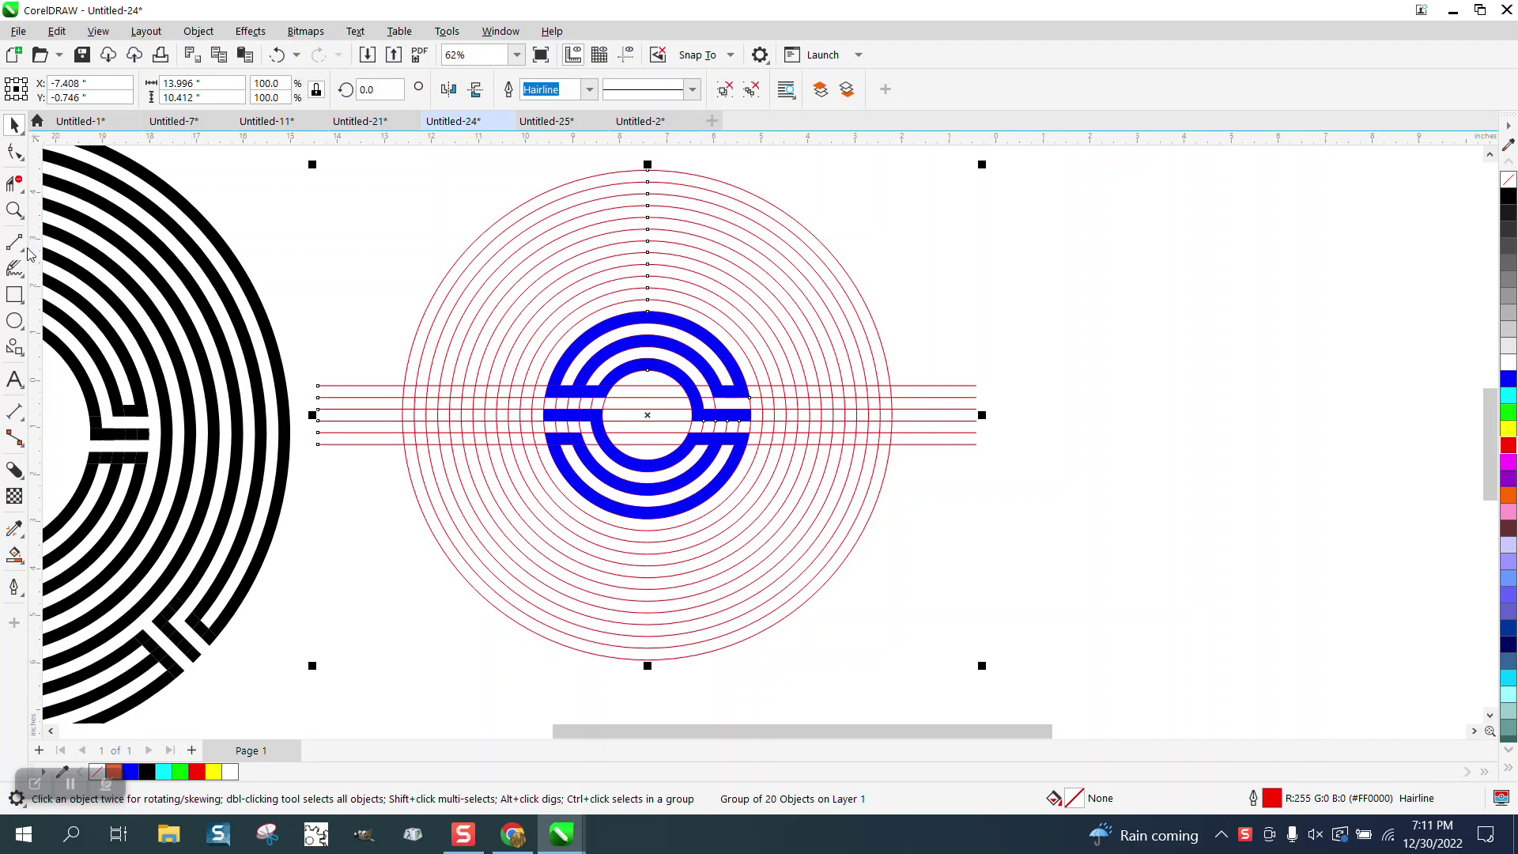
pyautogui.click(14, 209)
pyautogui.moveTo(383, 281); pyautogui.dragTo(996, 605)
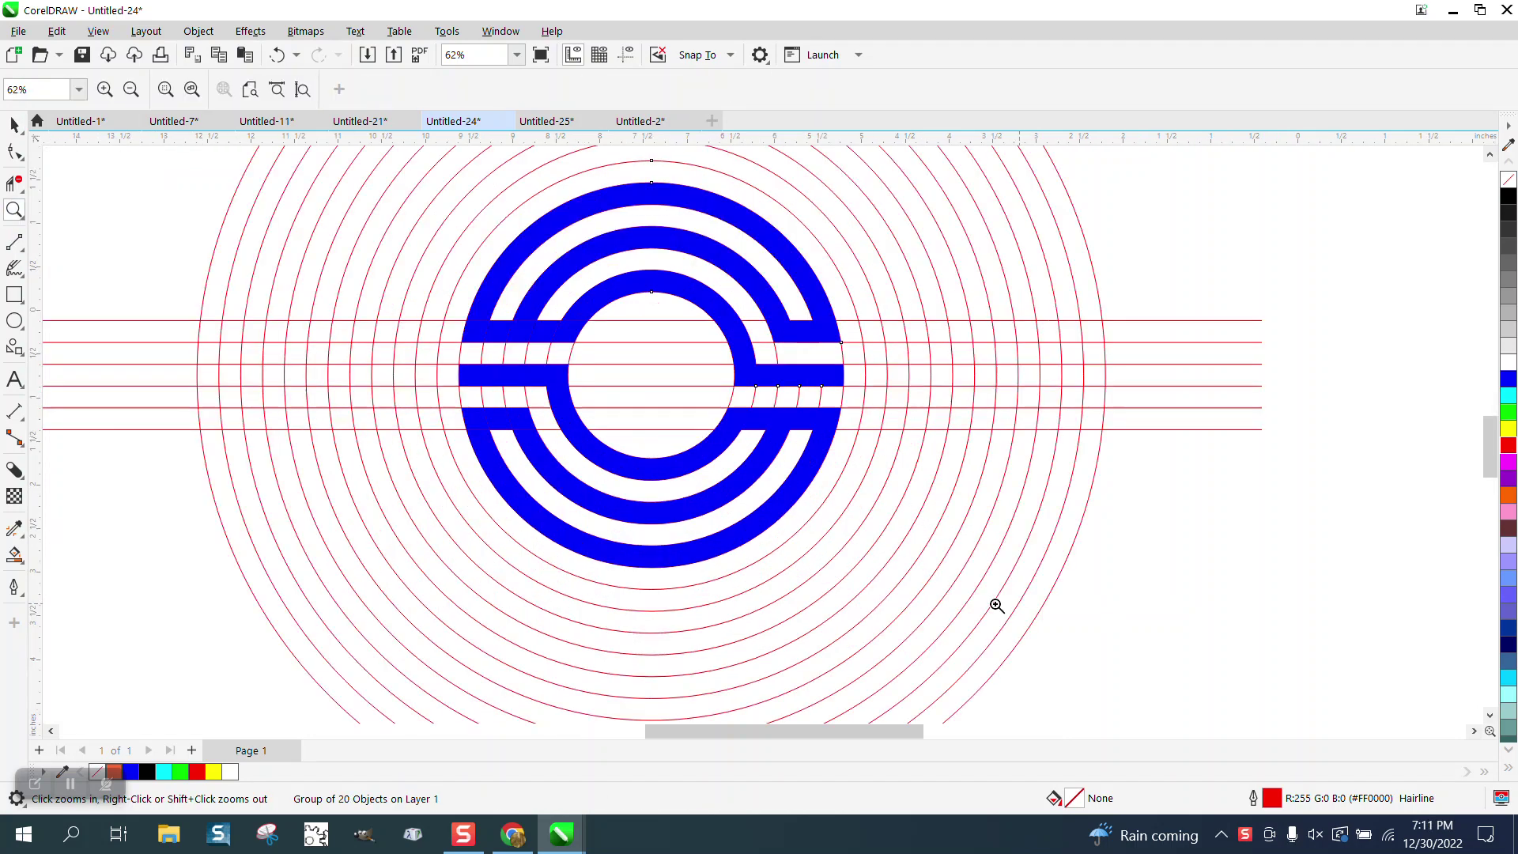
pyautogui.click(14, 124)
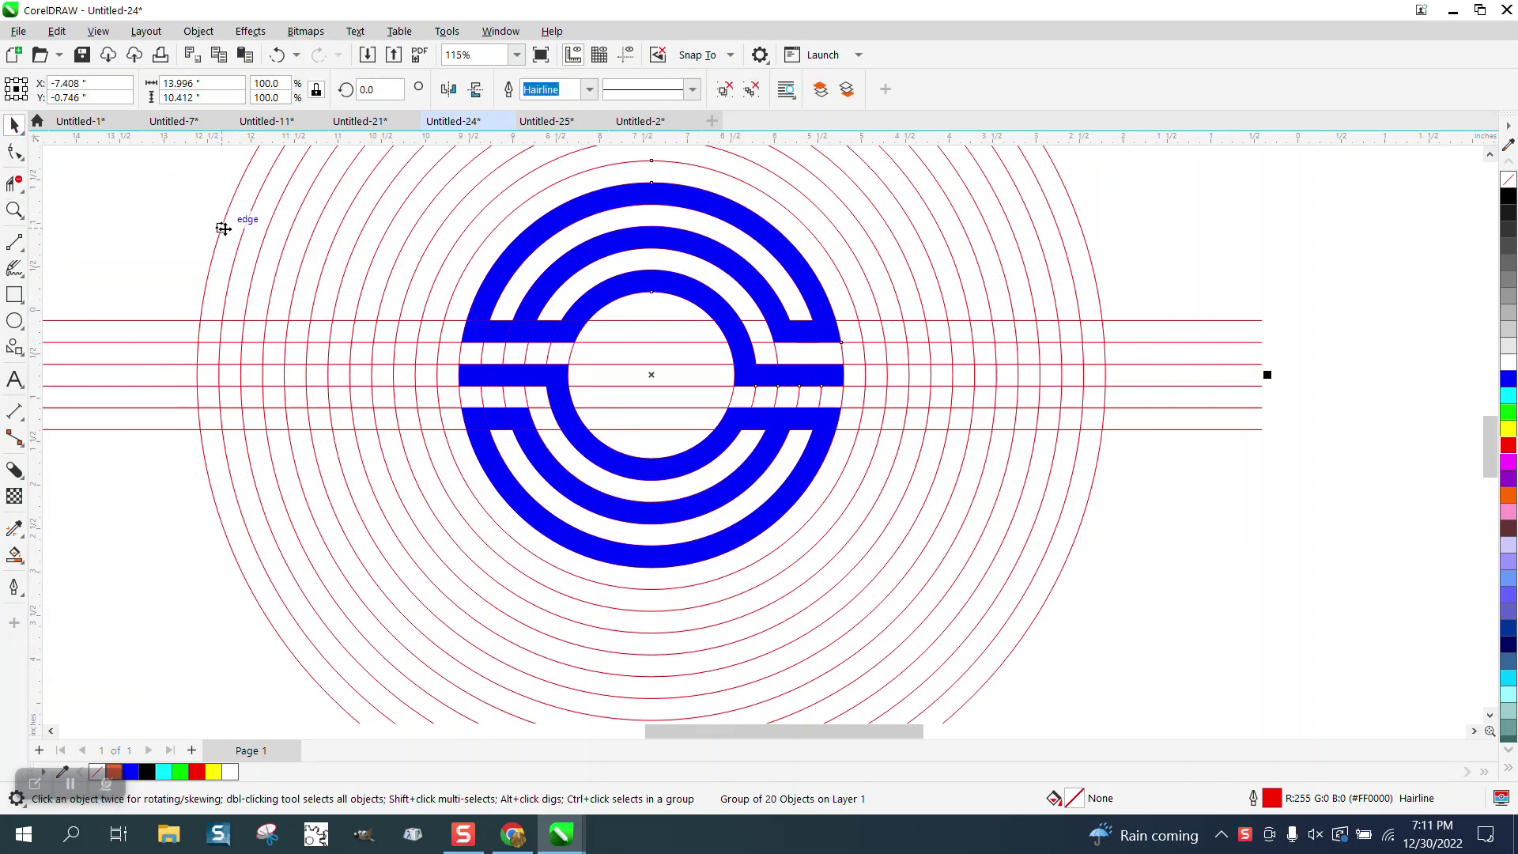
# Try deleting the red guide group and the blue ring group separately, undoing each deletion
pyautogui.scroll(-1, 227, 243)
pyautogui.click(227, 243)
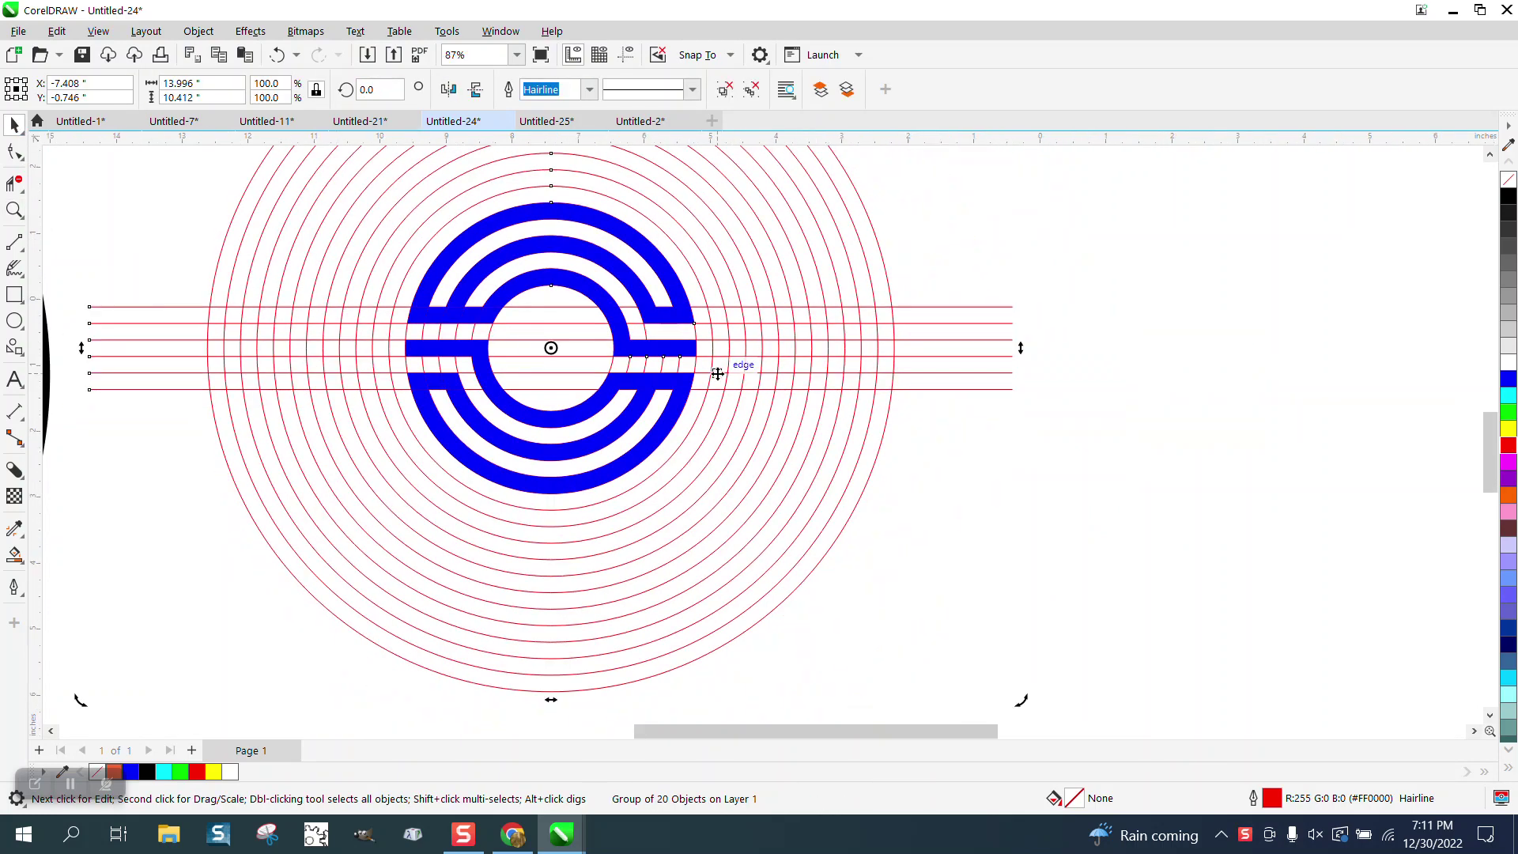
pyautogui.press('Delete')
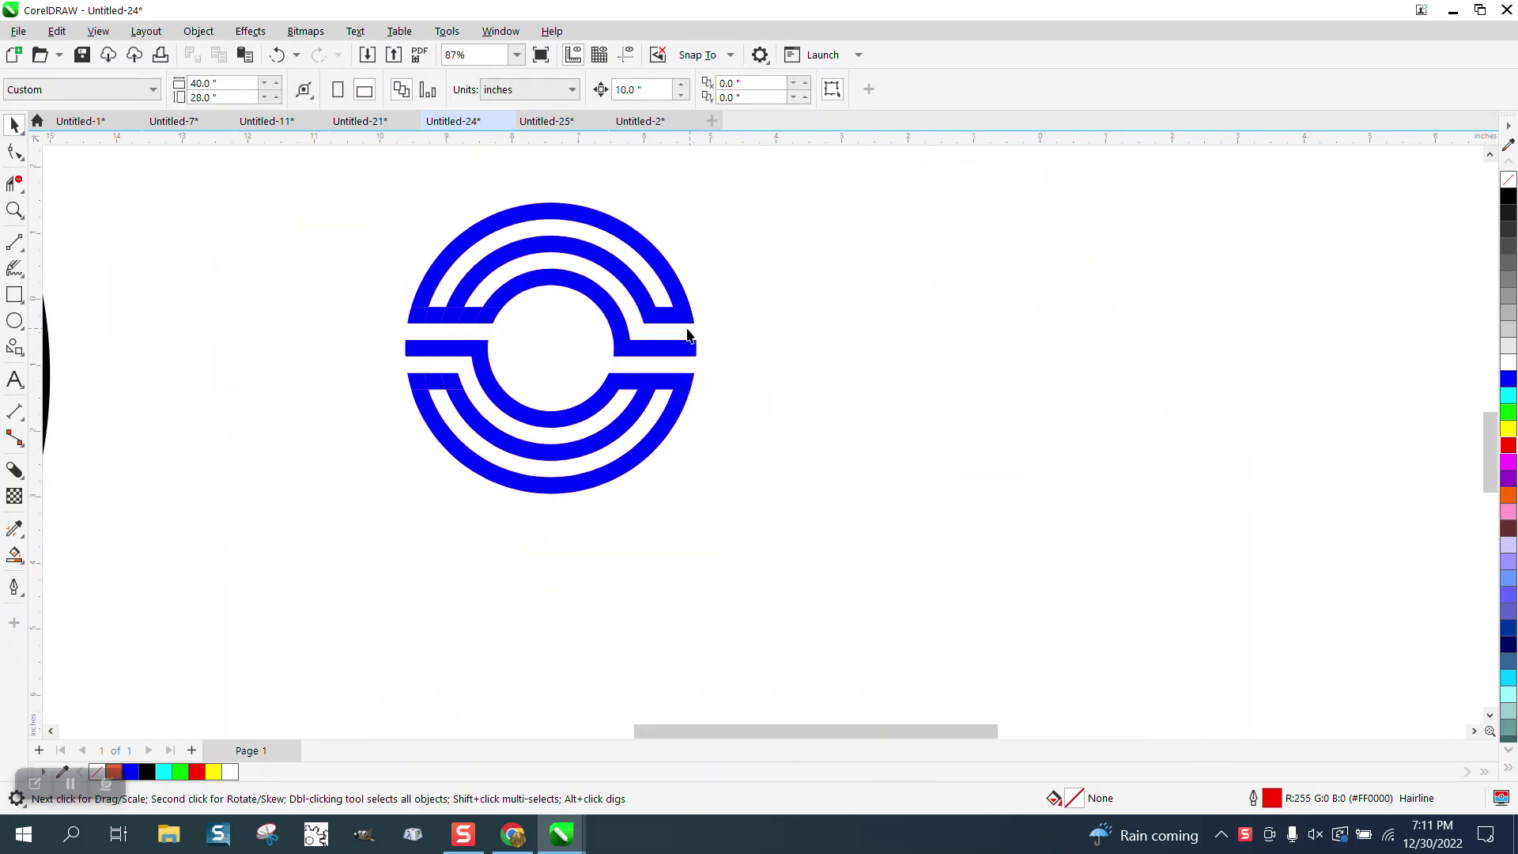
pyautogui.click(275, 54)
pyautogui.click(628, 234)
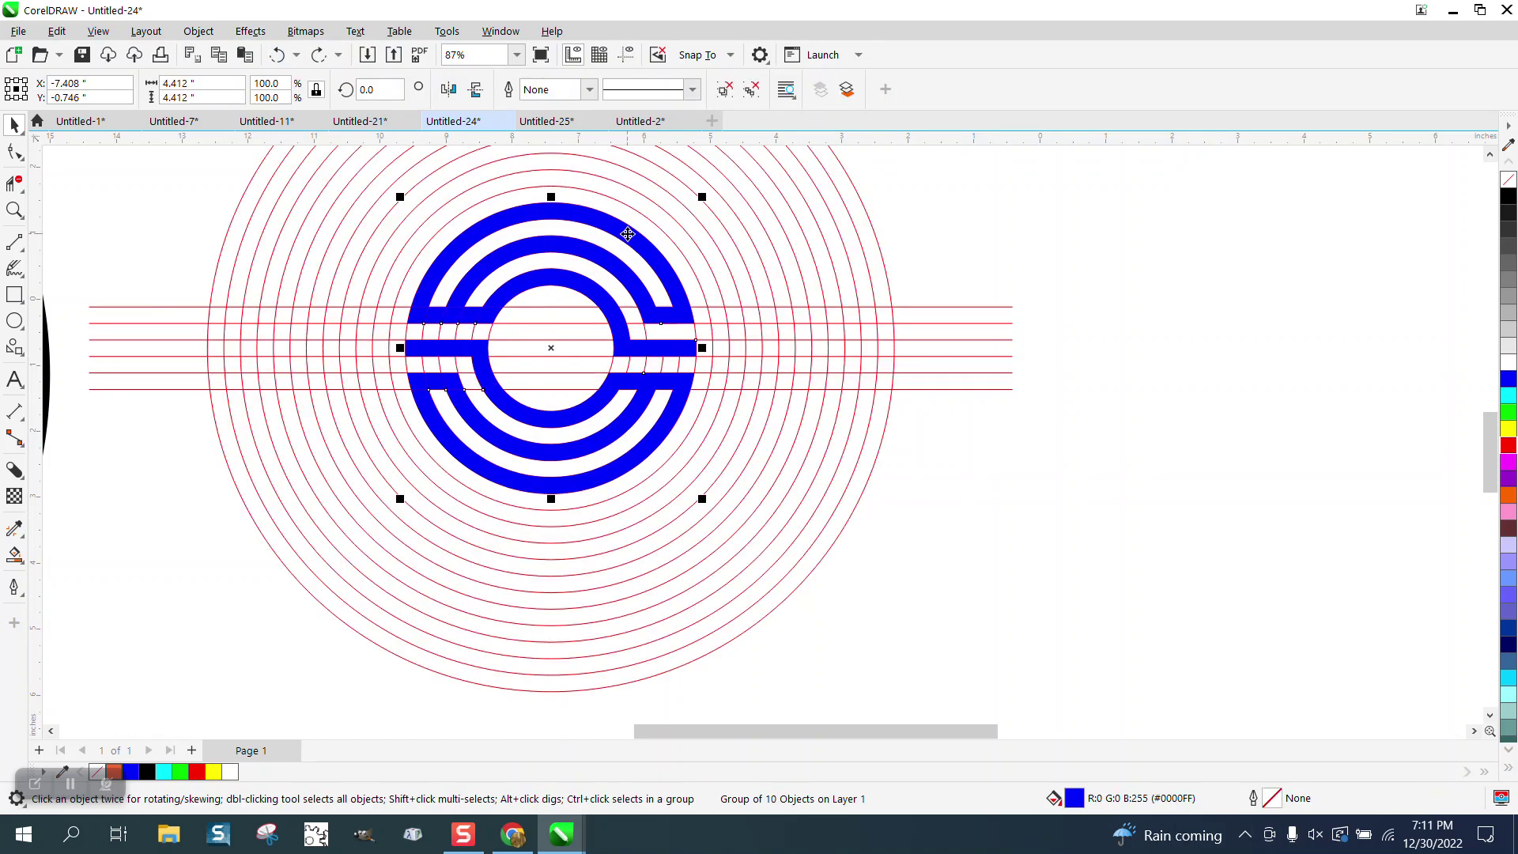
pyautogui.press('Delete')
pyautogui.hotkey('ctrl', 'z')
# Smart-fill in green the upper arc one gap outside the blue rings, extending its right end down to the middle band
pyautogui.click(14, 209)
pyautogui.moveTo(562, 254); pyautogui.dragTo(938, 467)
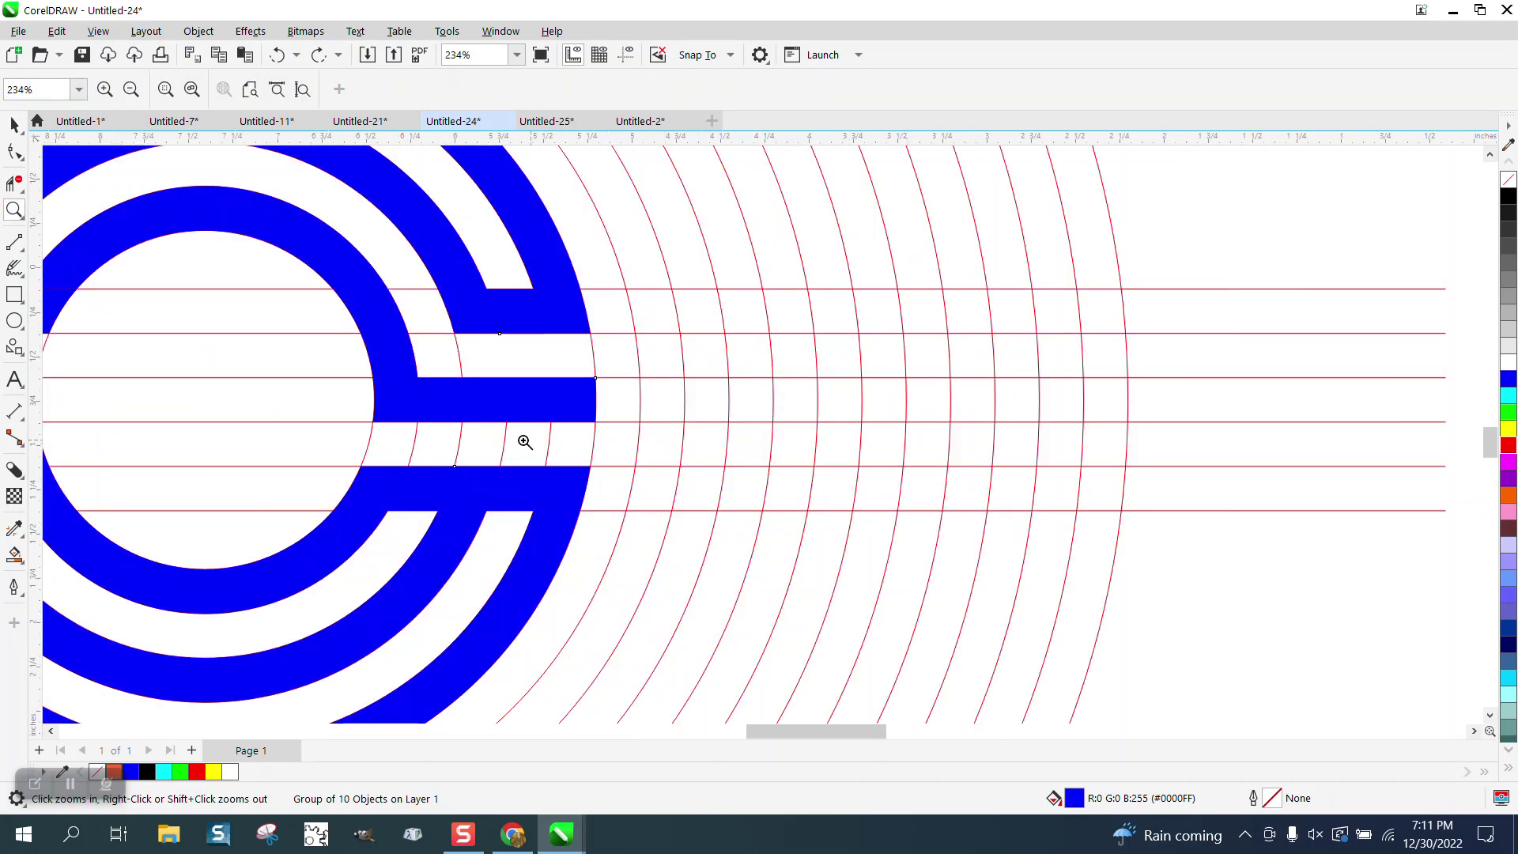
pyautogui.scroll(-1, 589, 431)
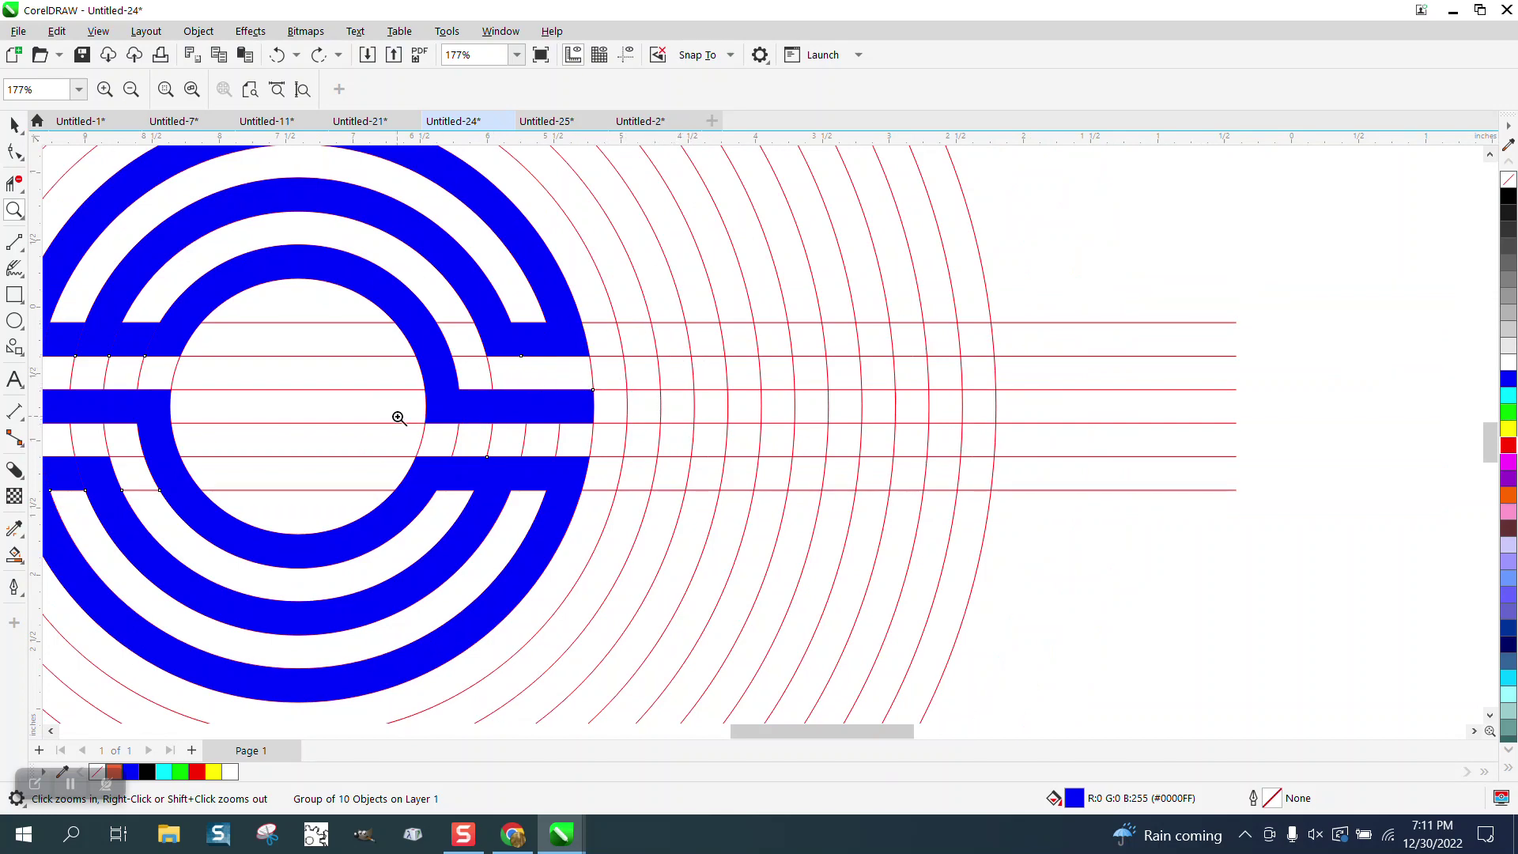
pyautogui.click(14, 554)
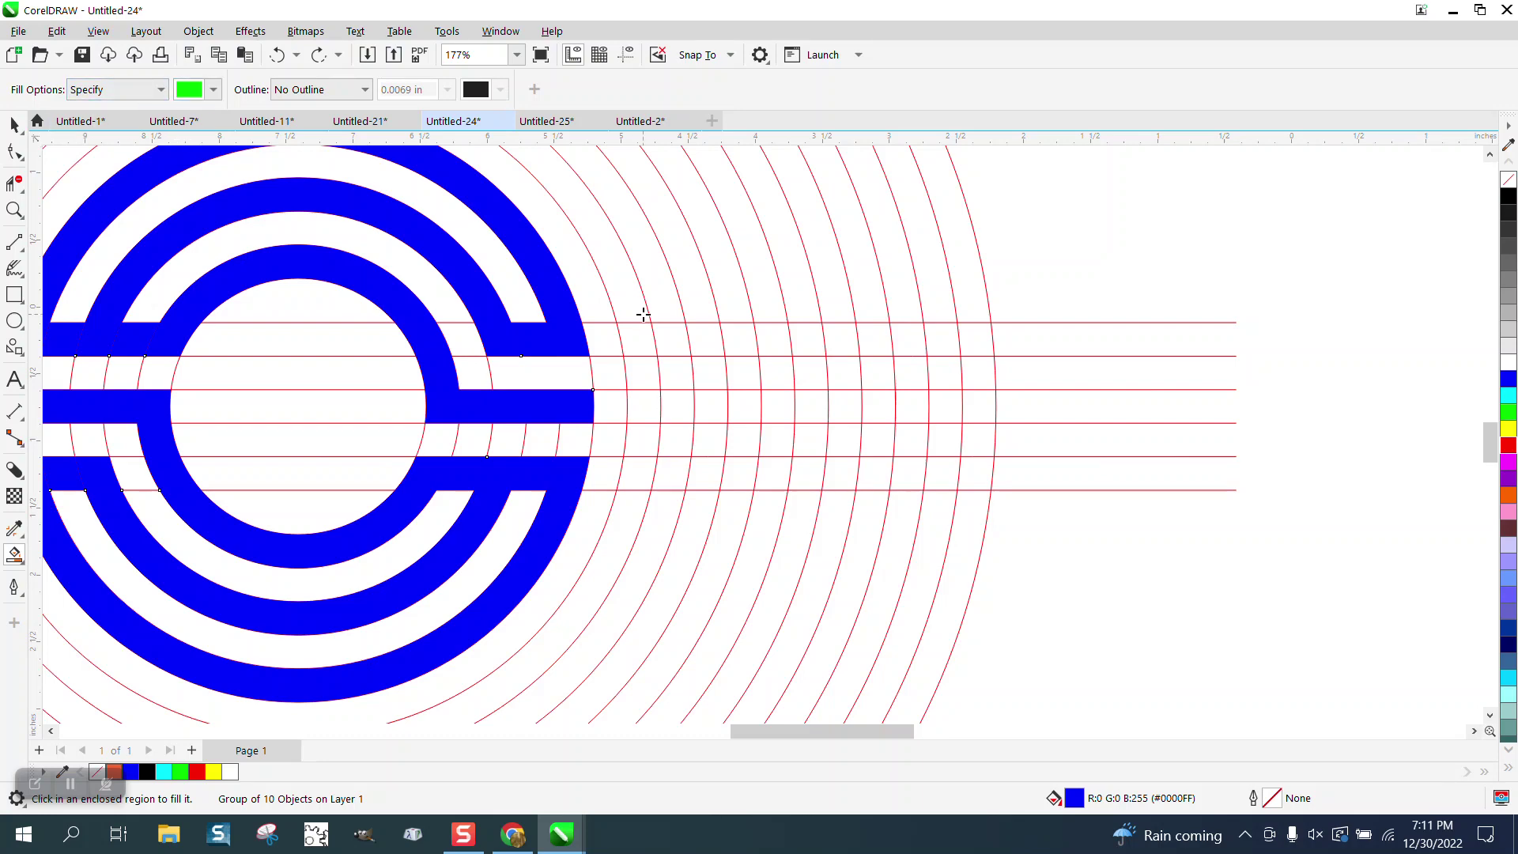
pyautogui.click(616, 271)
pyautogui.click(638, 344)
pyautogui.click(642, 374)
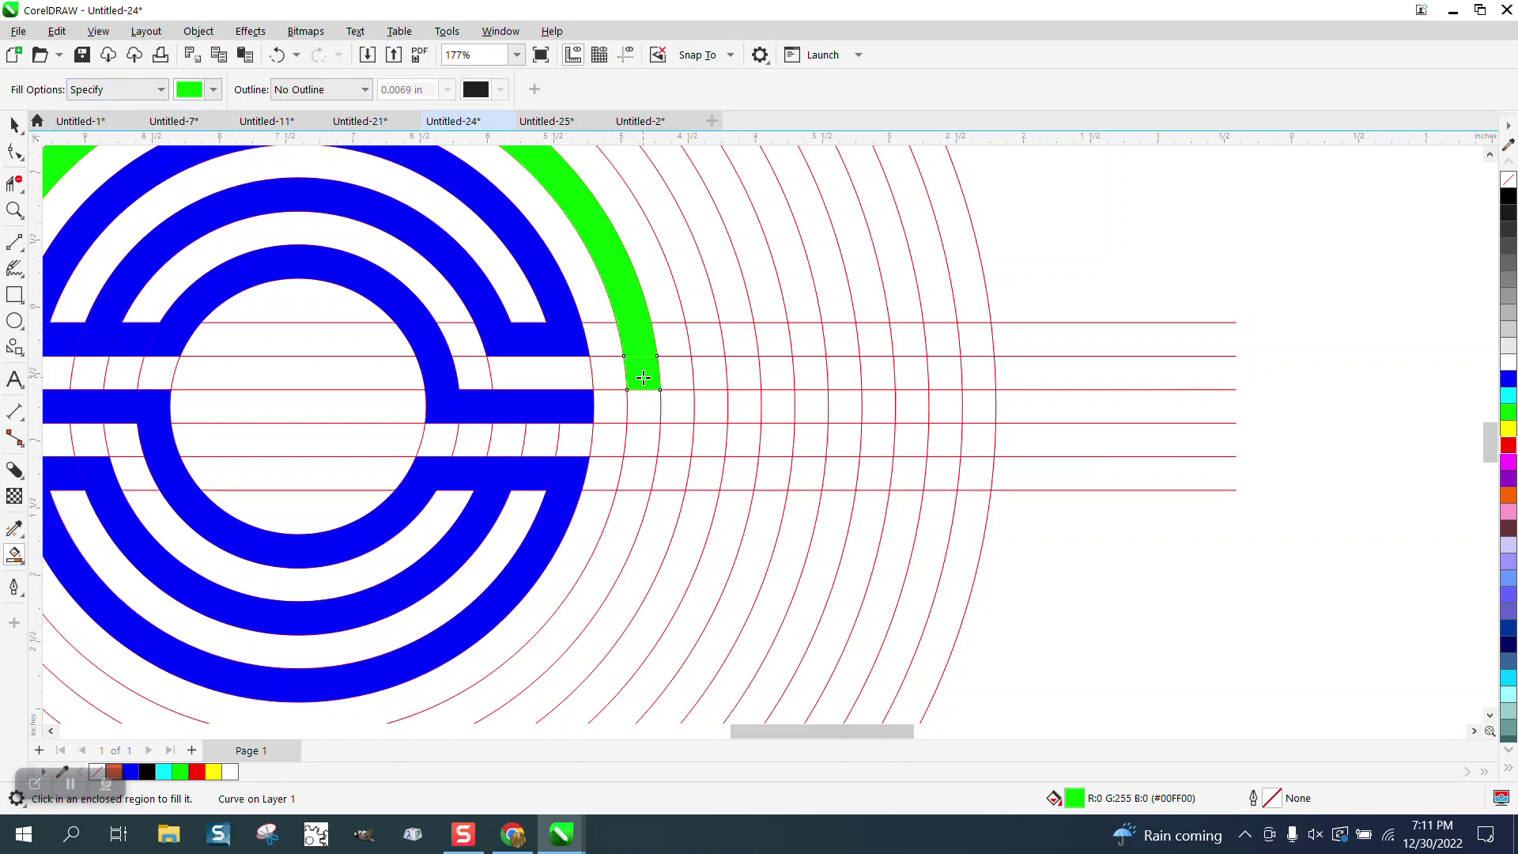
# Smart-fill in green the five middle-band cells running outward from the right end of the inner green arc
pyautogui.click(656, 408)
pyautogui.click(684, 407)
pyautogui.click(713, 410)
pyautogui.click(747, 410)
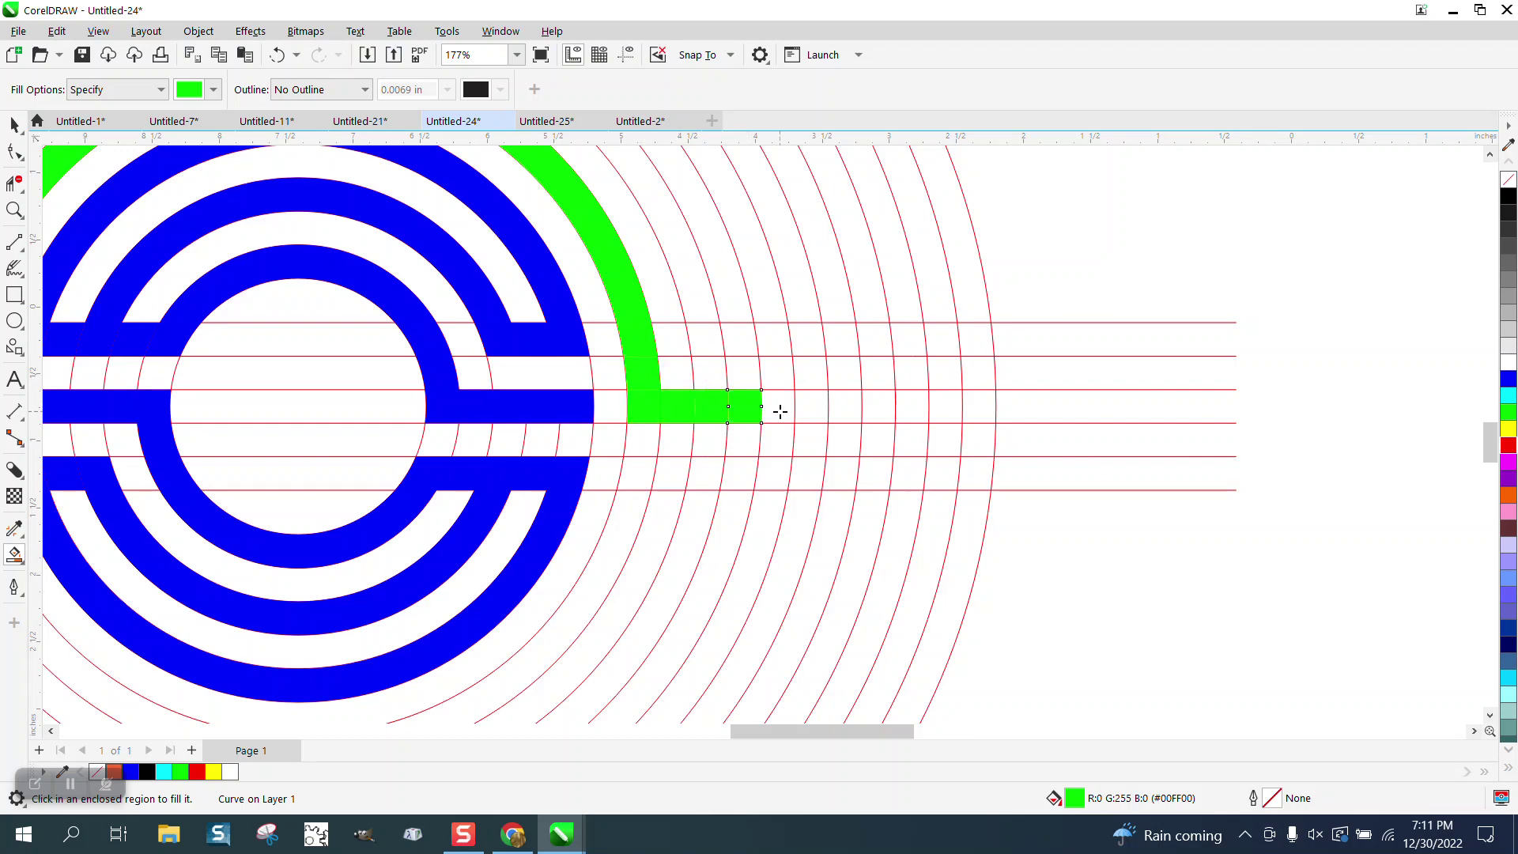
pyautogui.click(780, 409)
# Smart-fill in green the next two alternate upper arcs and the three upper-band cells joining their right ends
pyautogui.click(697, 310)
pyautogui.click(766, 312)
pyautogui.click(769, 334)
pyautogui.click(739, 339)
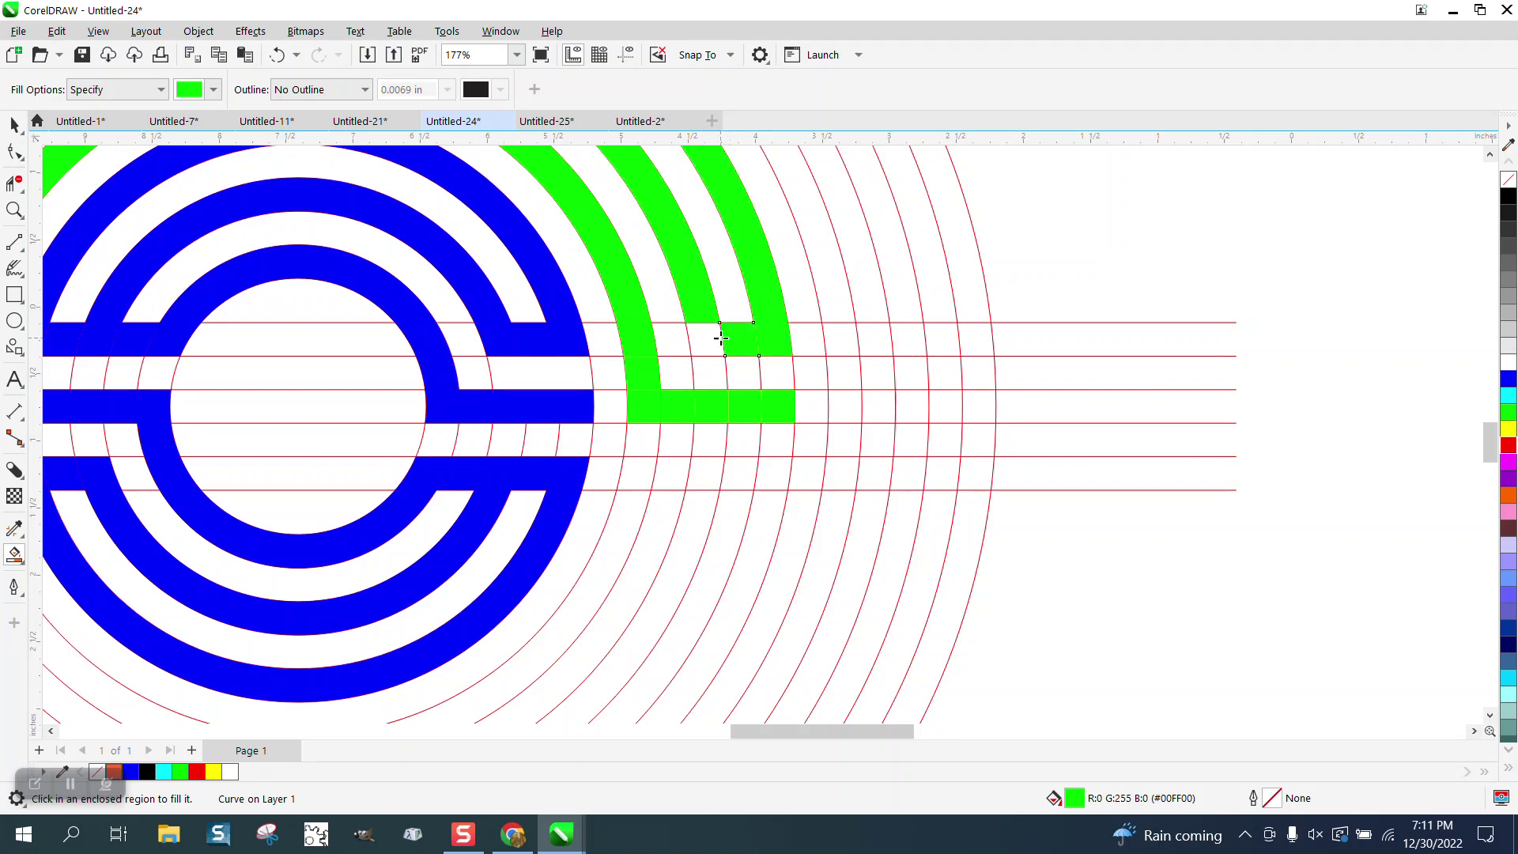
pyautogui.click(705, 340)
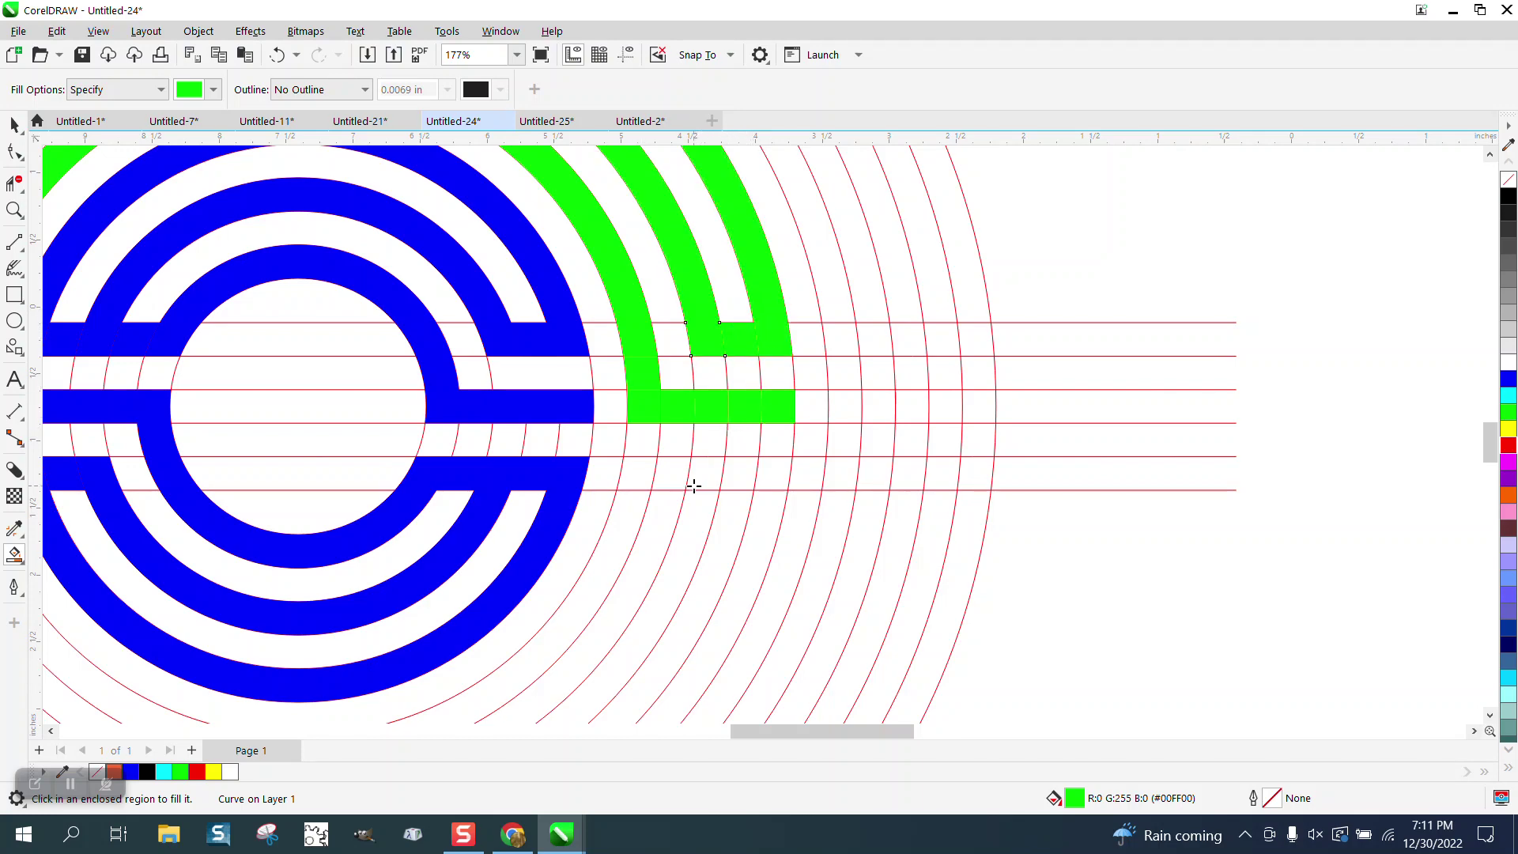
# Smart-fill in green the lower-band cells right of the blue rings, out to the outermost green arc's edge
pyautogui.click(644, 479)
pyautogui.click(668, 479)
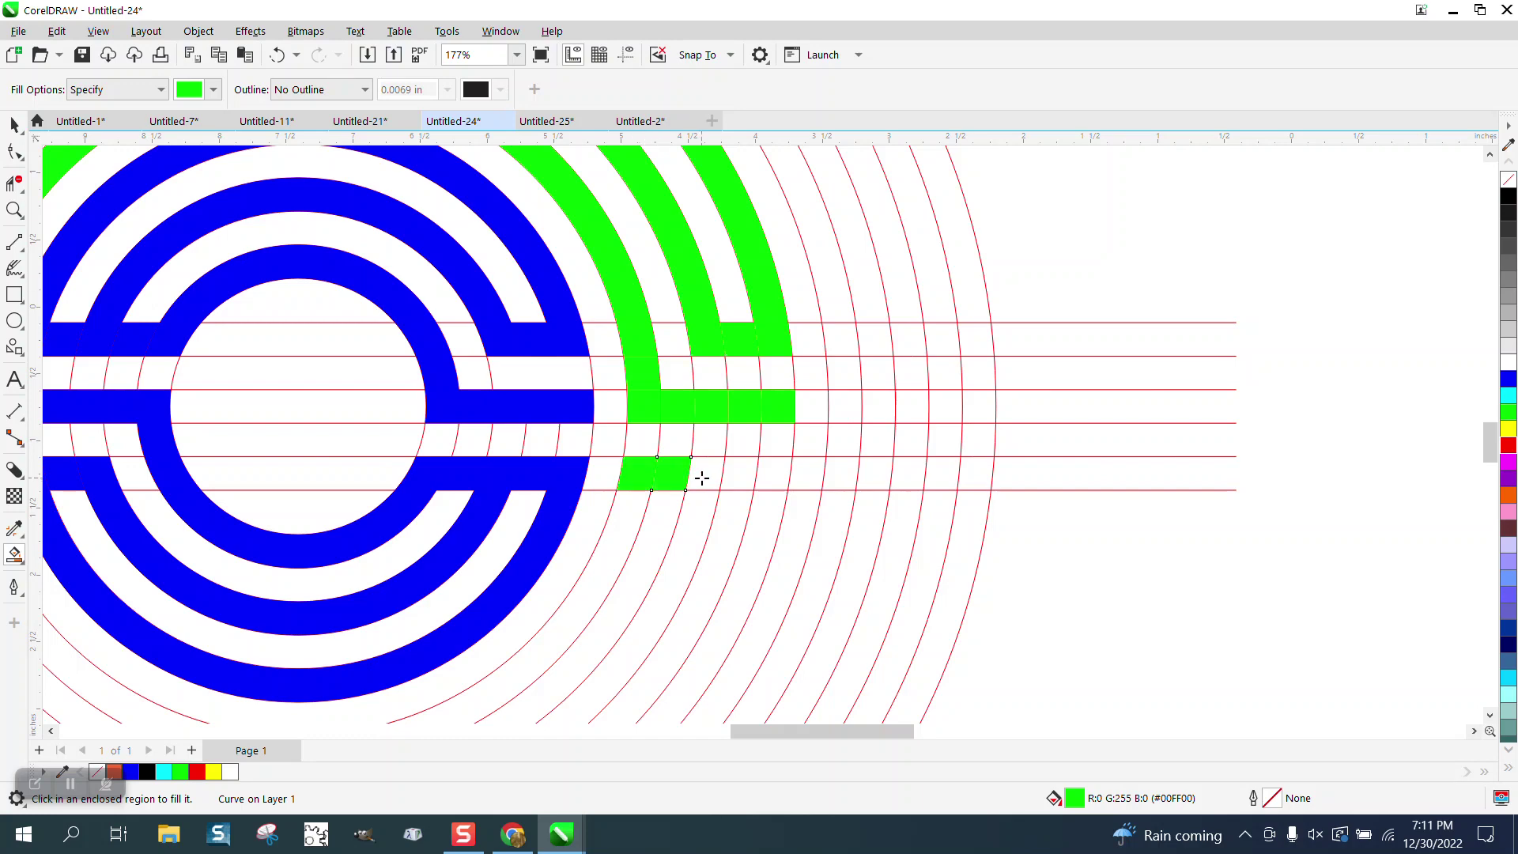
pyautogui.click(704, 477)
pyautogui.click(749, 475)
pyautogui.click(779, 479)
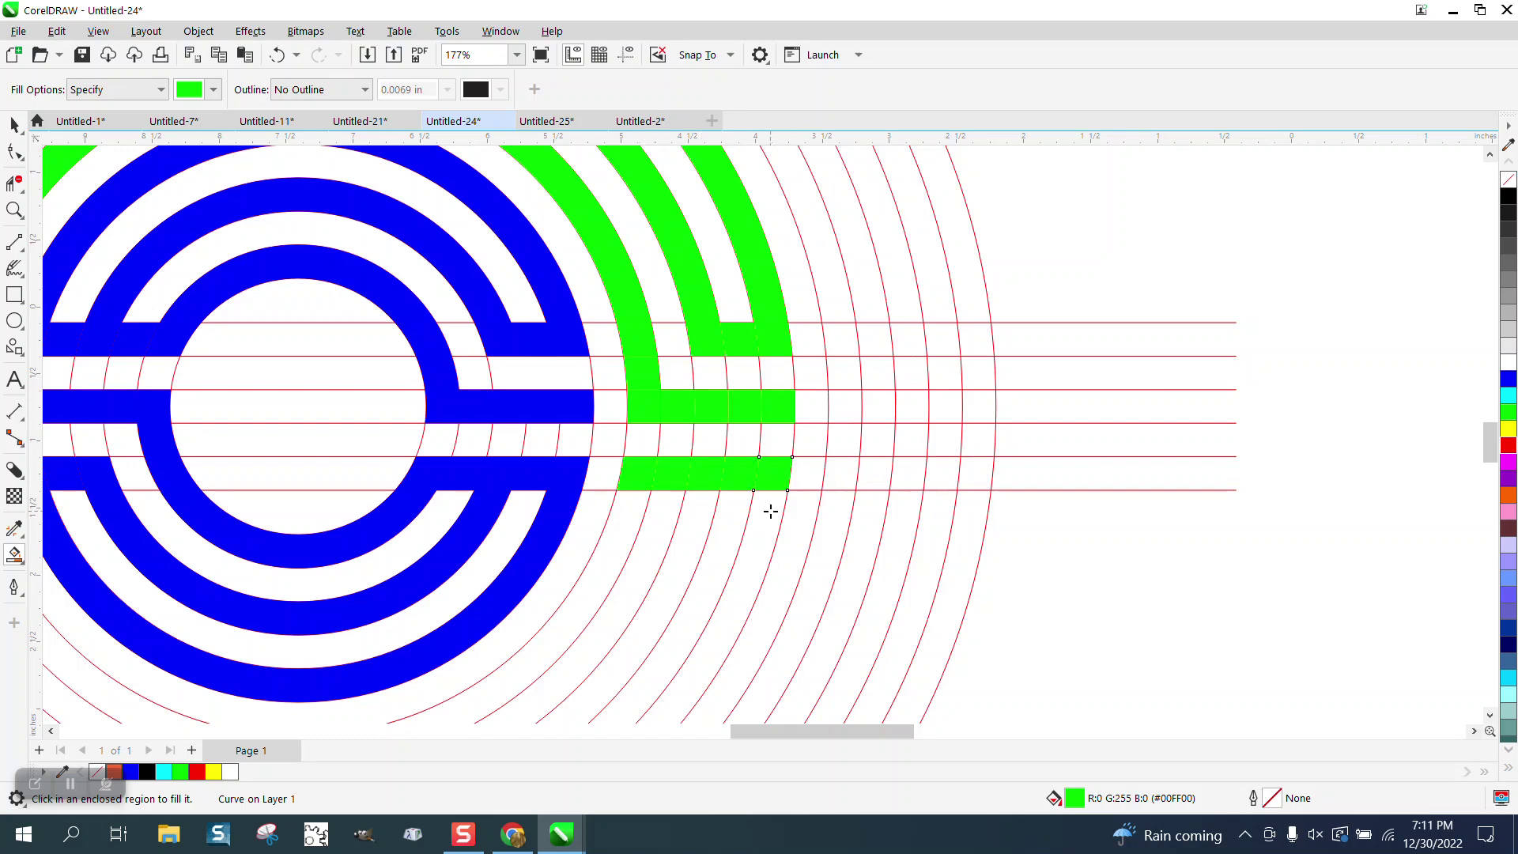
# Smart-fill in green the three alternate lower arcs beneath the right-hand lower bar
pyautogui.click(735, 513)
pyautogui.click(705, 512)
pyautogui.click(638, 512)
pyautogui.scroll(-4, 814, 503)
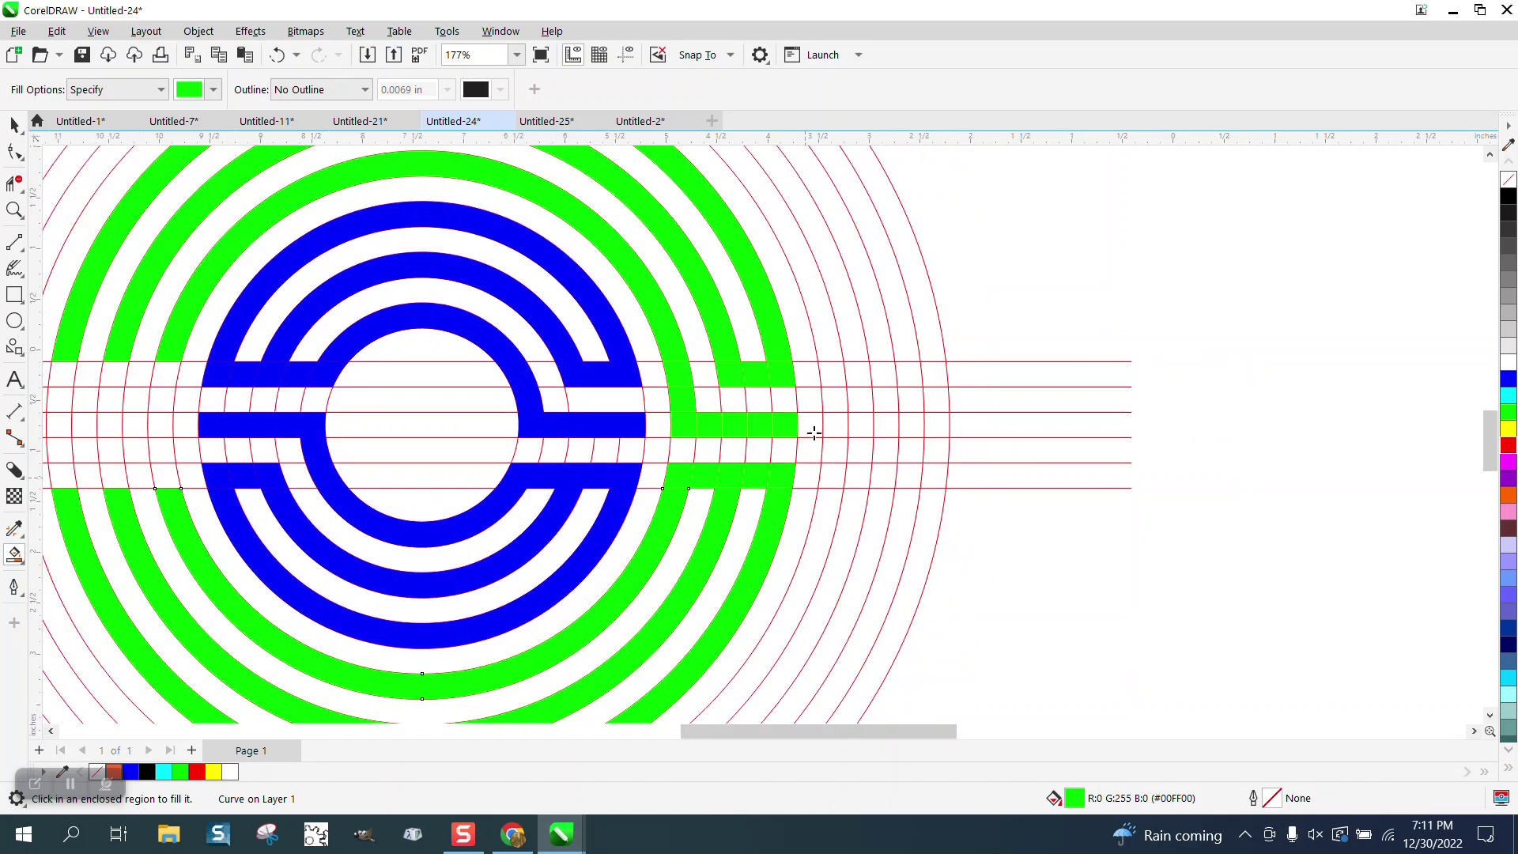
# Smart-fill in green the left end of the inner lower arc up to the middle band, plus the middle bar running outward
pyautogui.click(6, 212)
pyautogui.moveTo(199, 313); pyautogui.dragTo(682, 568)
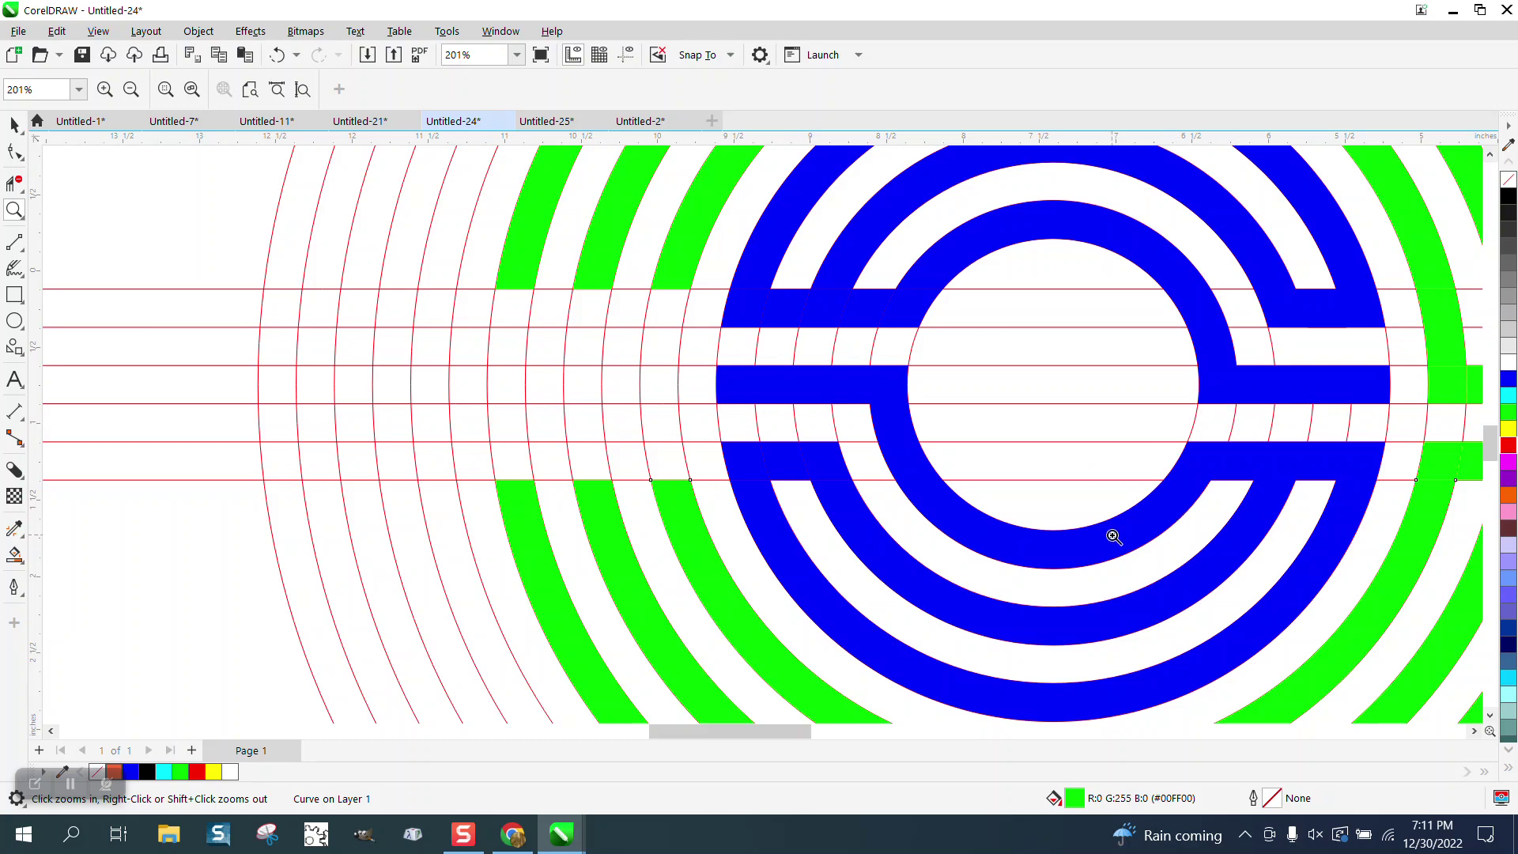
pyautogui.click(14, 555)
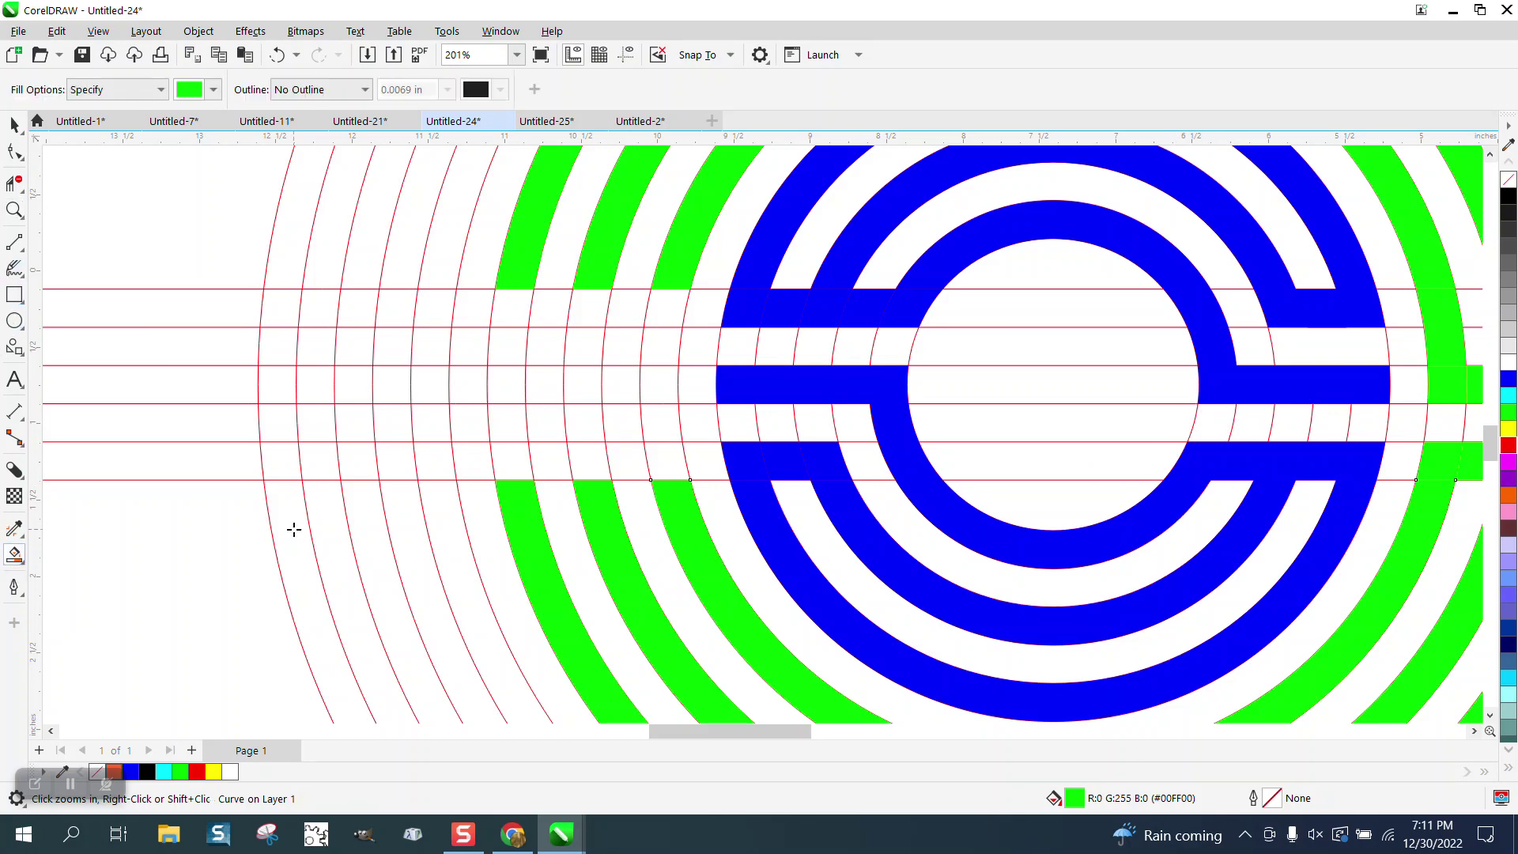
pyautogui.click(669, 463)
pyautogui.click(663, 419)
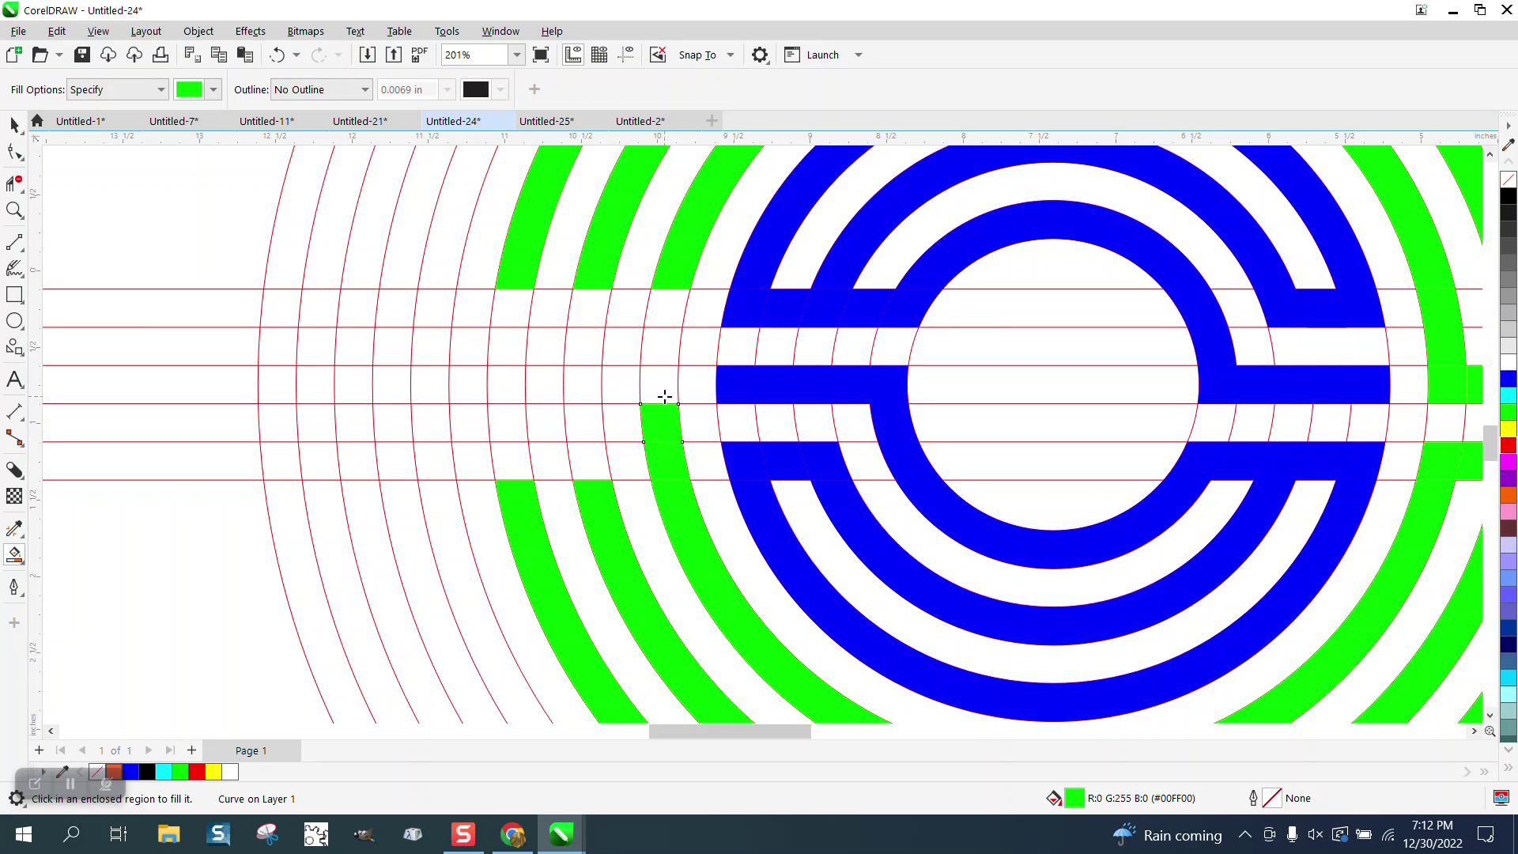
pyautogui.click(659, 386)
pyautogui.click(618, 392)
pyautogui.click(566, 389)
pyautogui.click(545, 387)
pyautogui.click(494, 386)
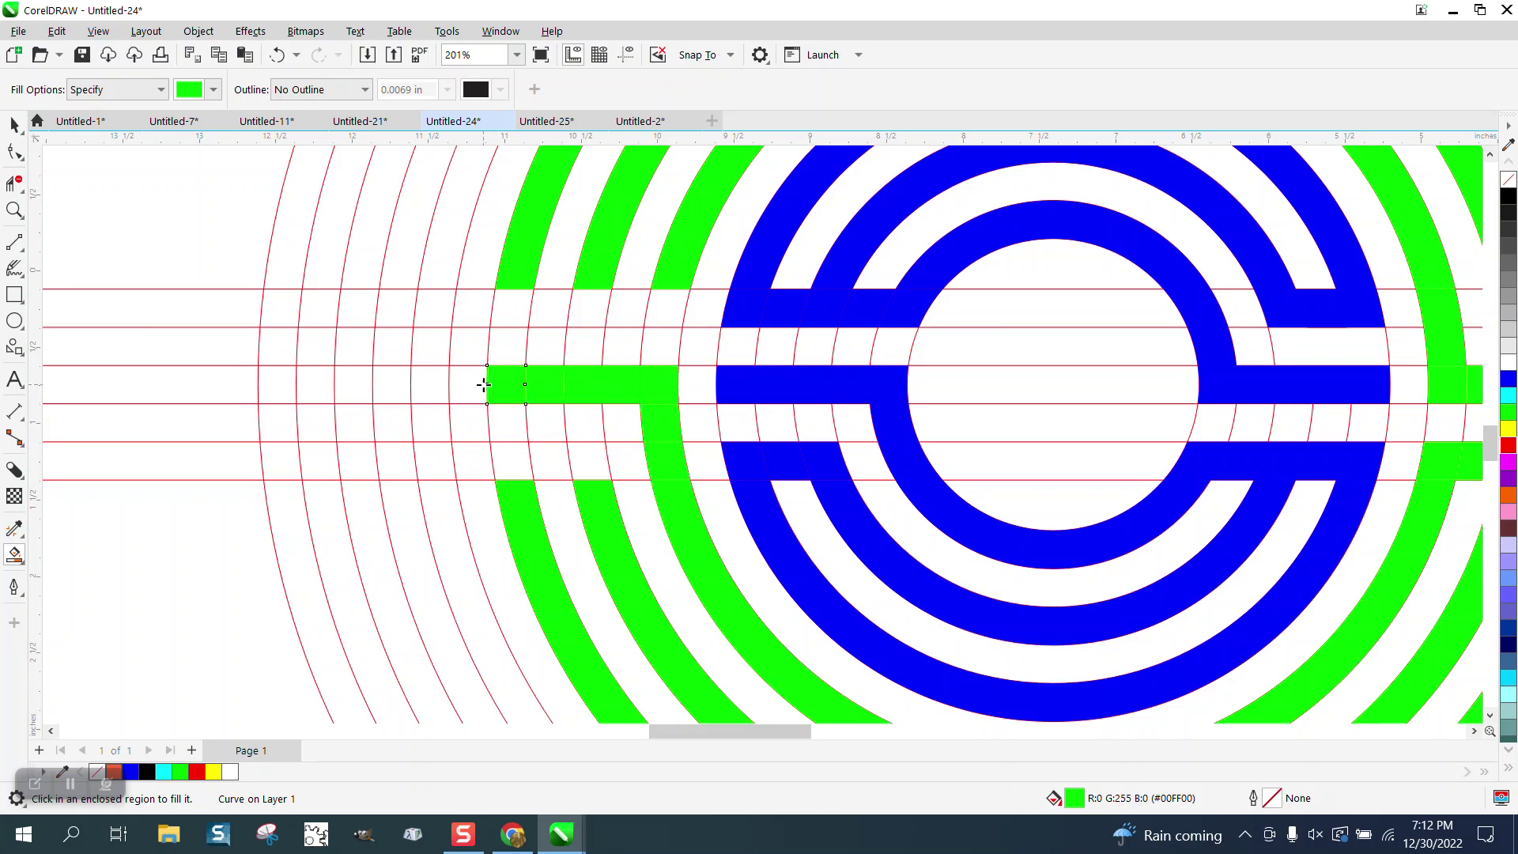
# Smart-fill in green the three lower-band cells joining the left ends of the two outer lower arcs
pyautogui.click(521, 462)
pyautogui.click(544, 457)
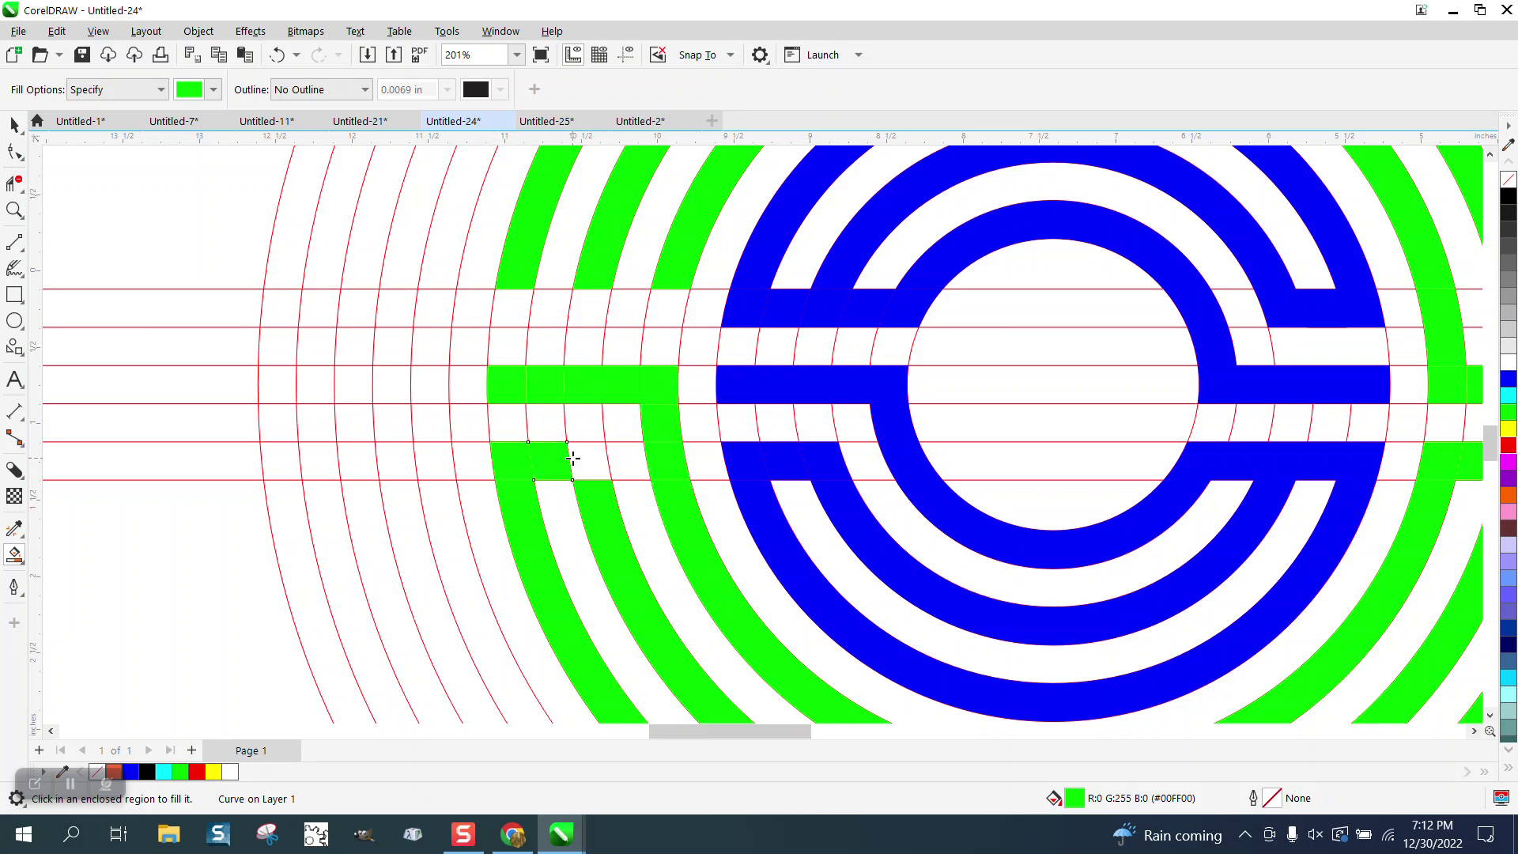
pyautogui.click(584, 458)
# Smart-fill in green the five upper-band cells joining the left ends of all three upper arcs
pyautogui.click(525, 315)
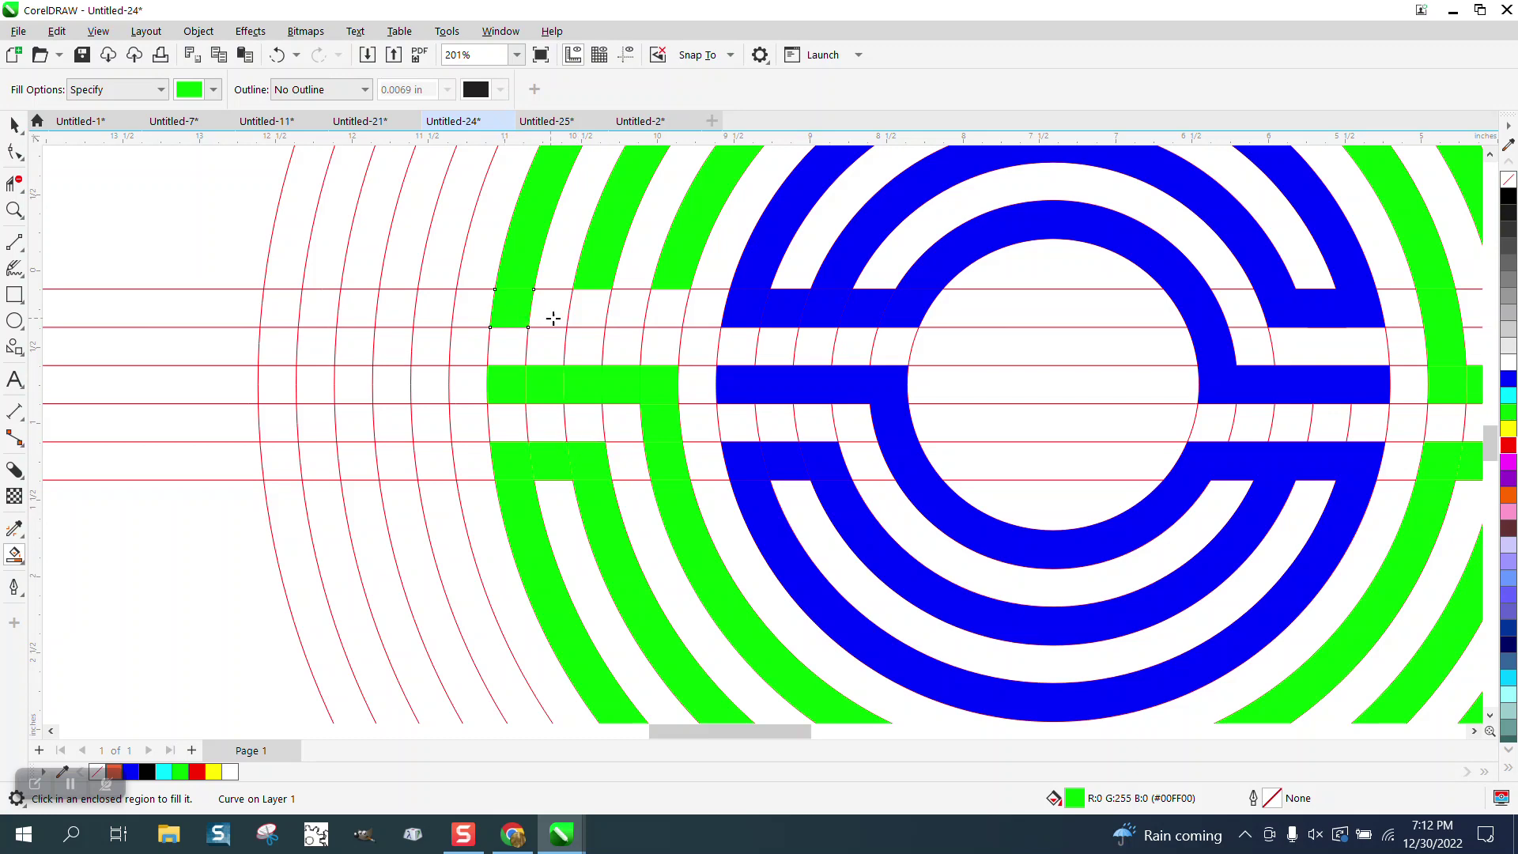
pyautogui.click(553, 318)
pyautogui.click(586, 316)
pyautogui.click(627, 316)
pyautogui.click(664, 315)
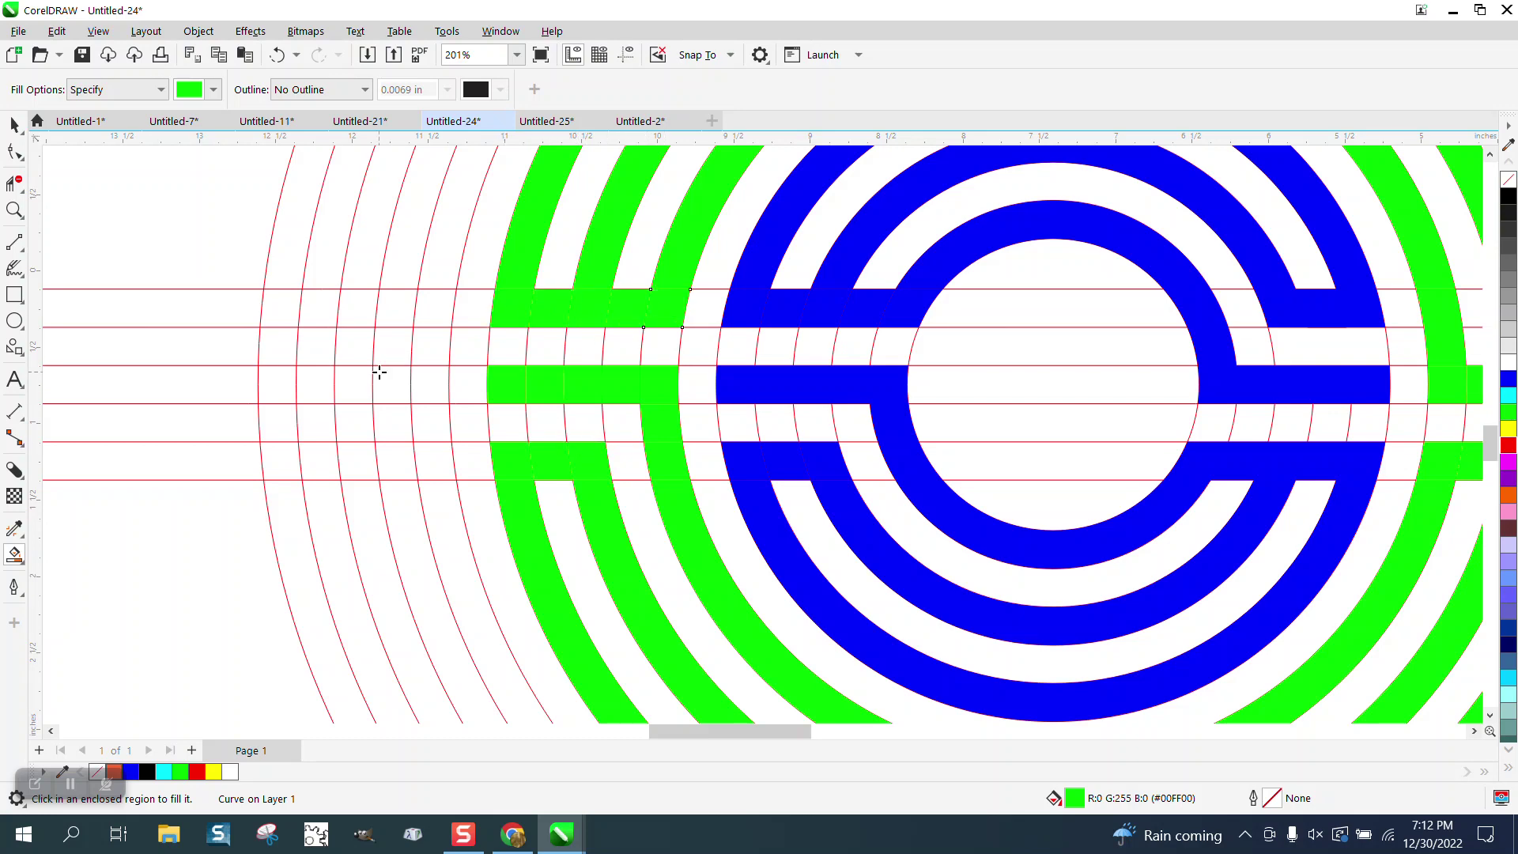
# Move the blue ring group 10 inches to the right, clear of the red guides
pyautogui.scroll(-3, 379, 372)
pyautogui.press('space')
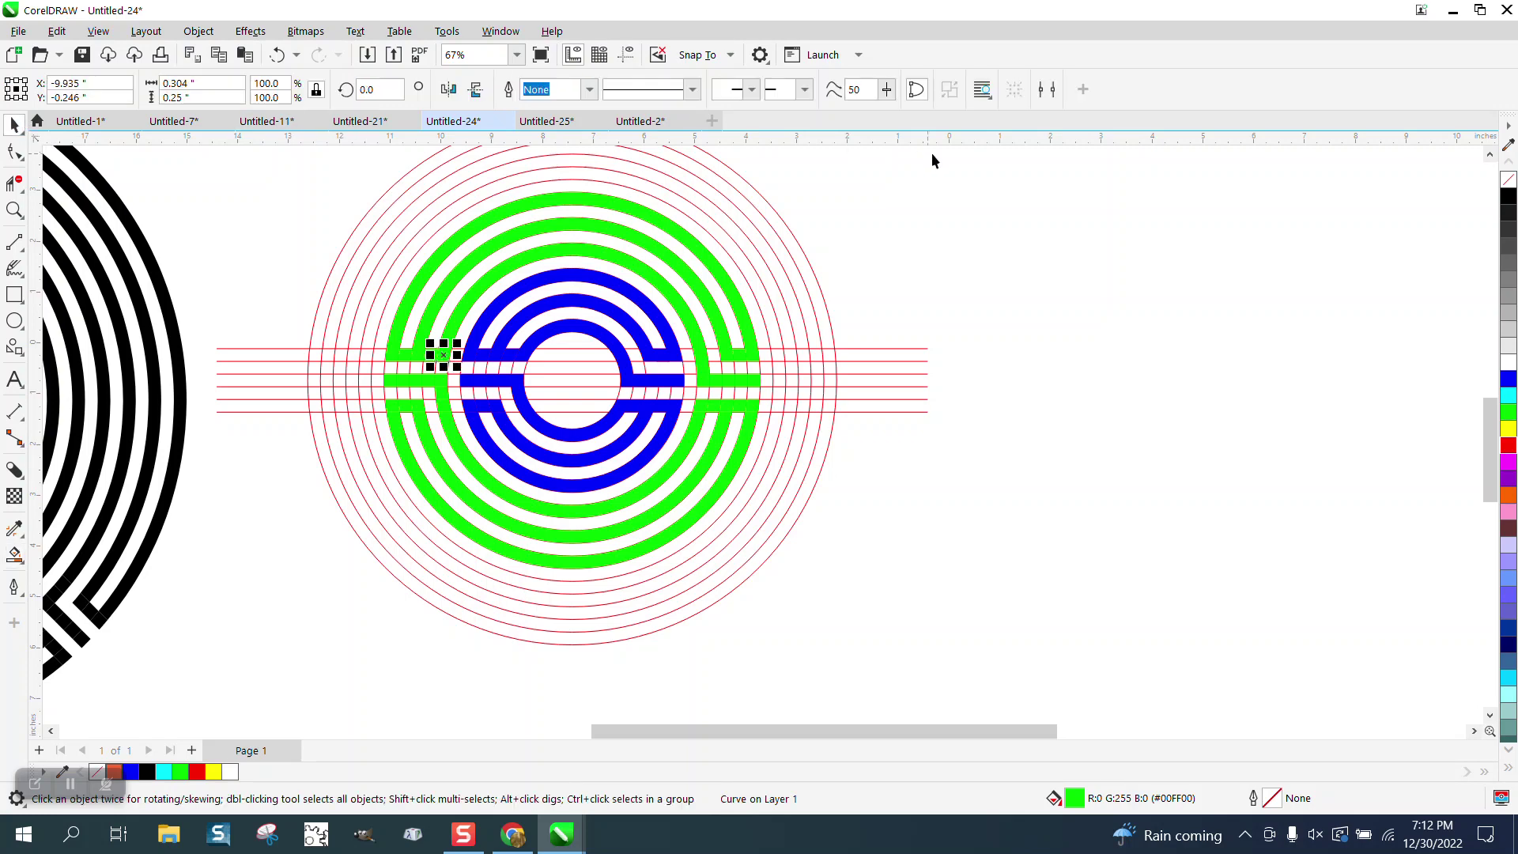
pyautogui.click(904, 215)
pyautogui.click(674, 333)
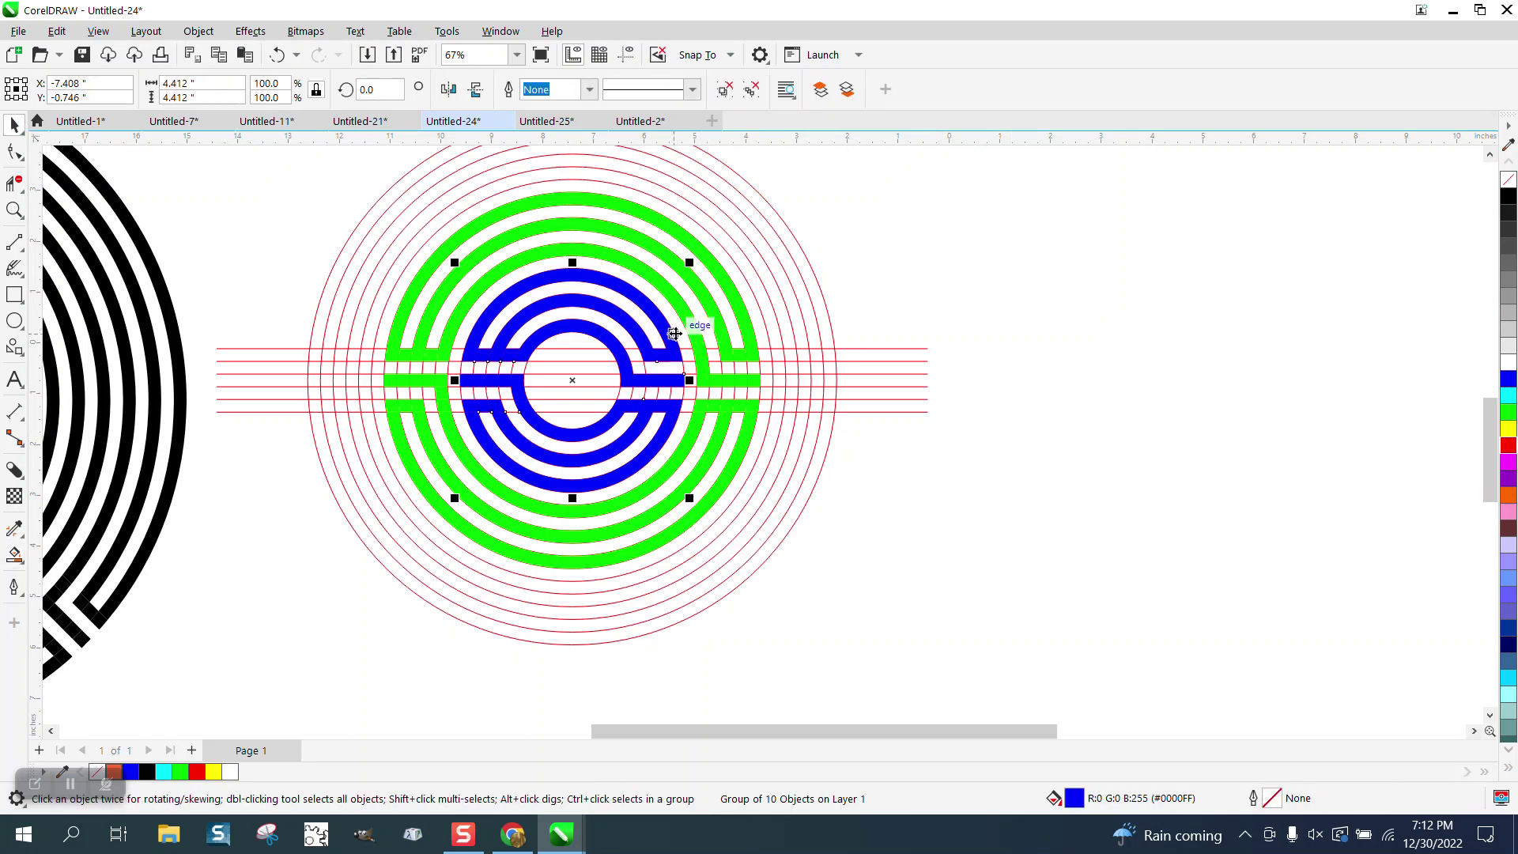
pyautogui.hotkey('shift', 'Right')
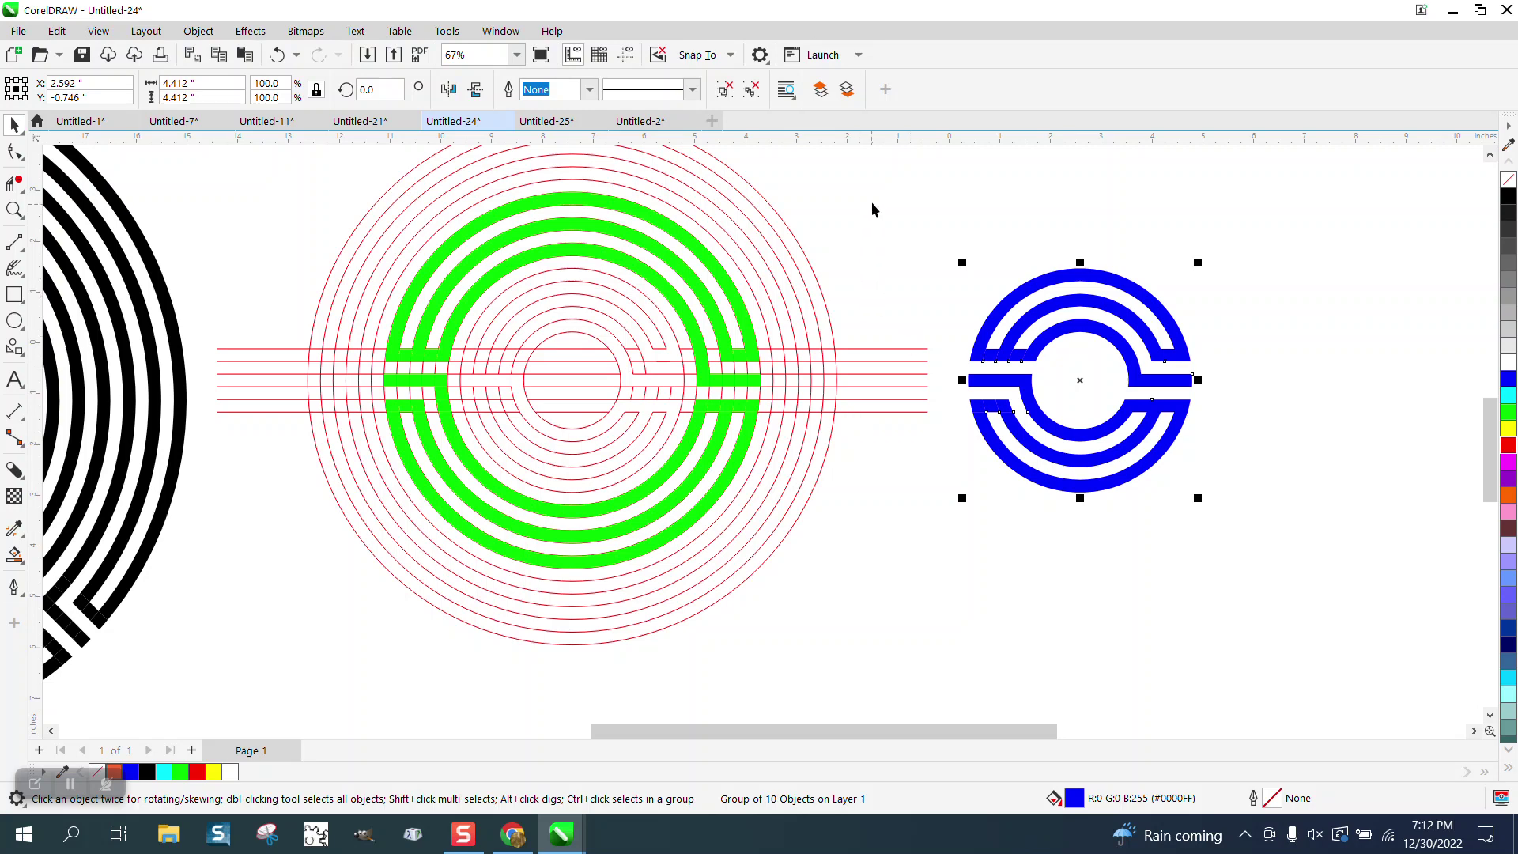
# Select all the green filled pieces and group them
pyautogui.moveTo(876, 182); pyautogui.dragTo(876, 381)
pyautogui.moveTo(613, 586); pyautogui.dragTo(359, 608)
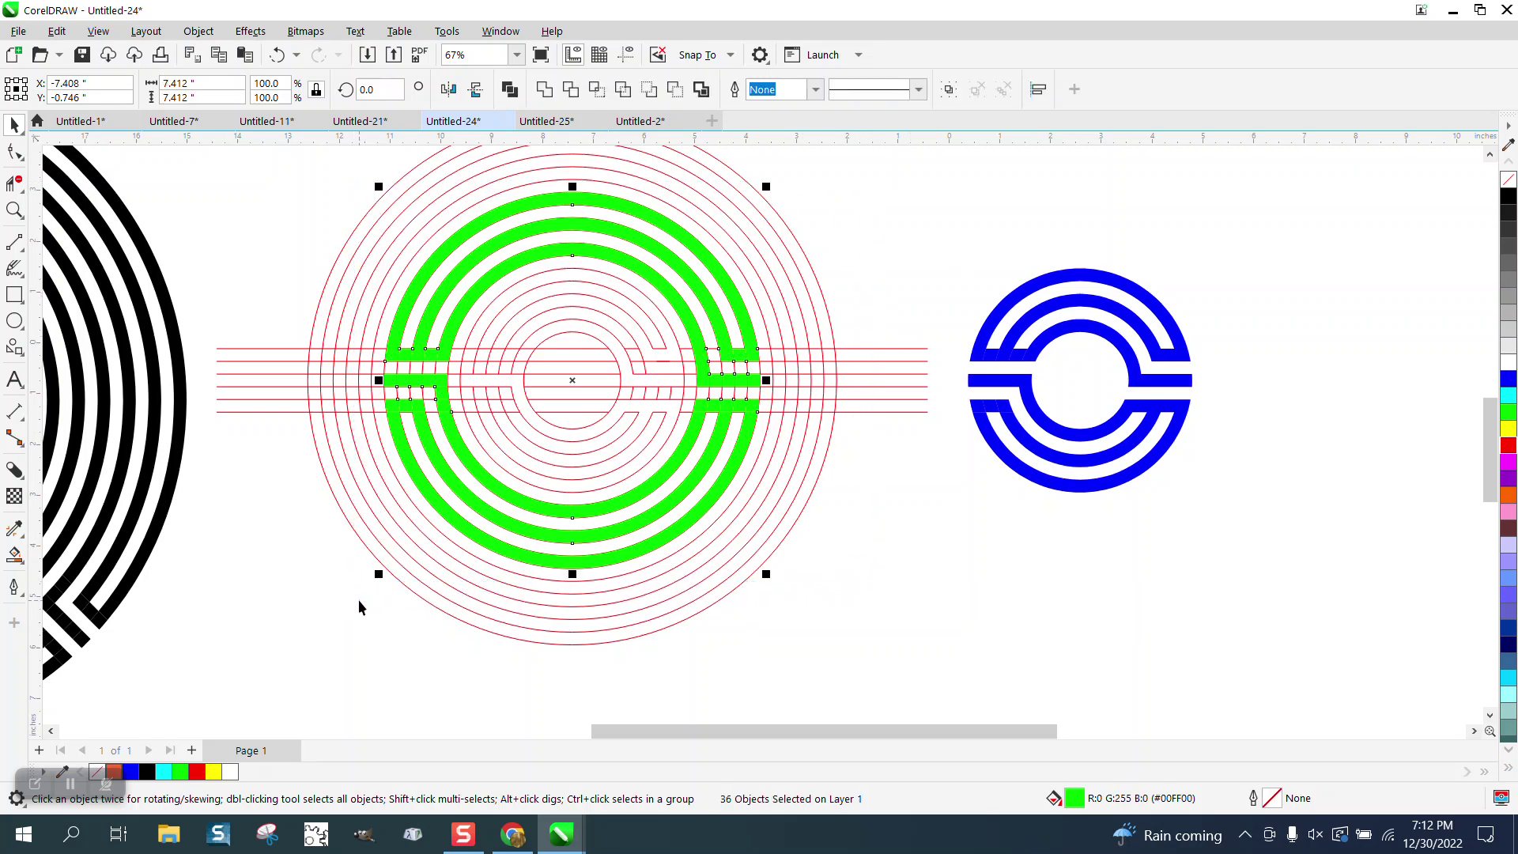
pyautogui.hotkey('ctrl', 'g')
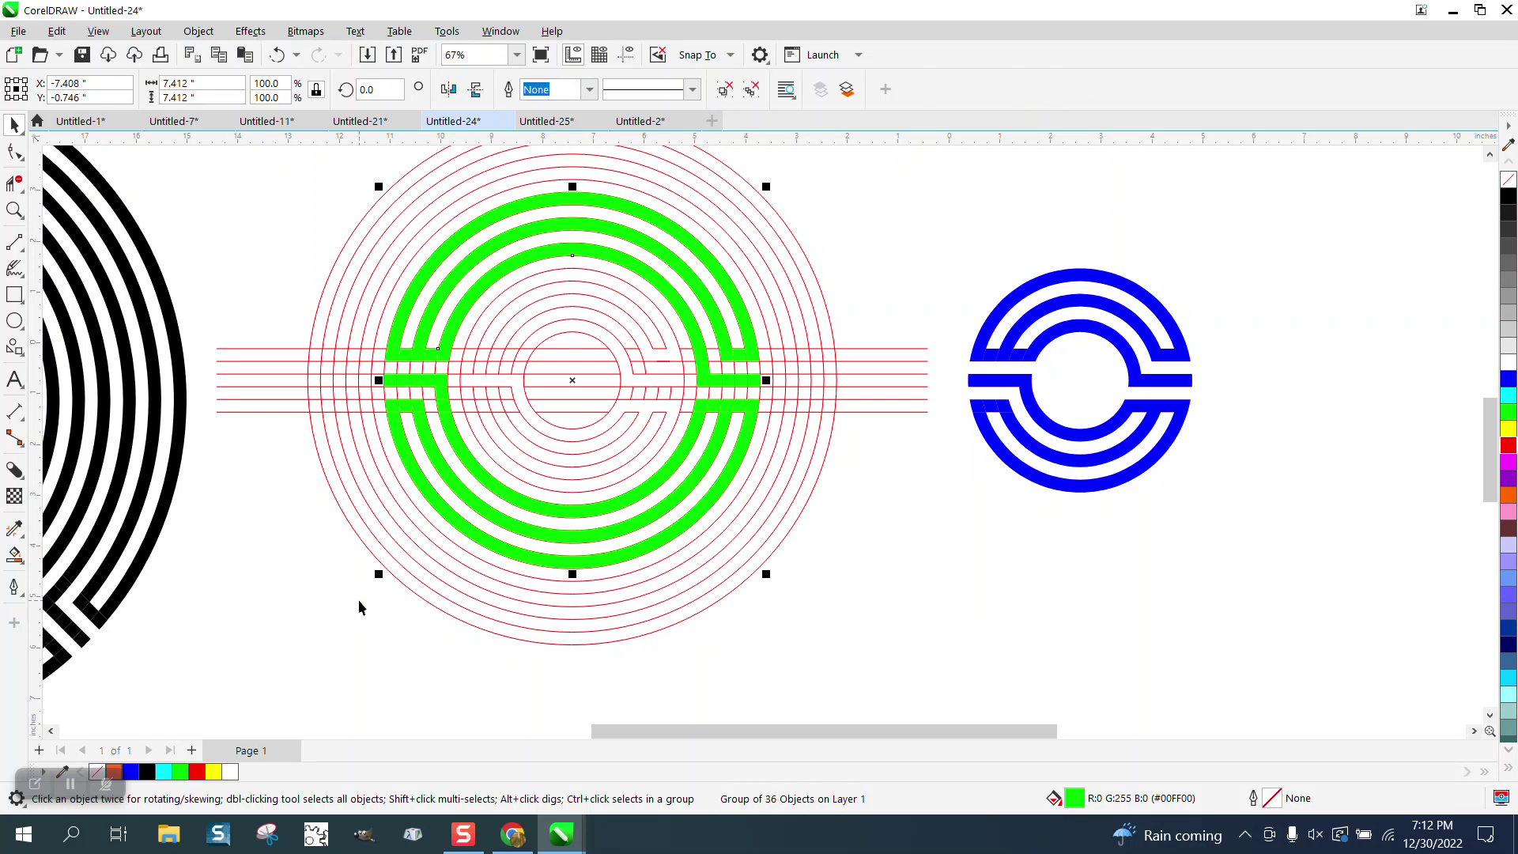
# Move the green group 10 inches right around the blue rings and return it to the guides
pyautogui.press('Right')
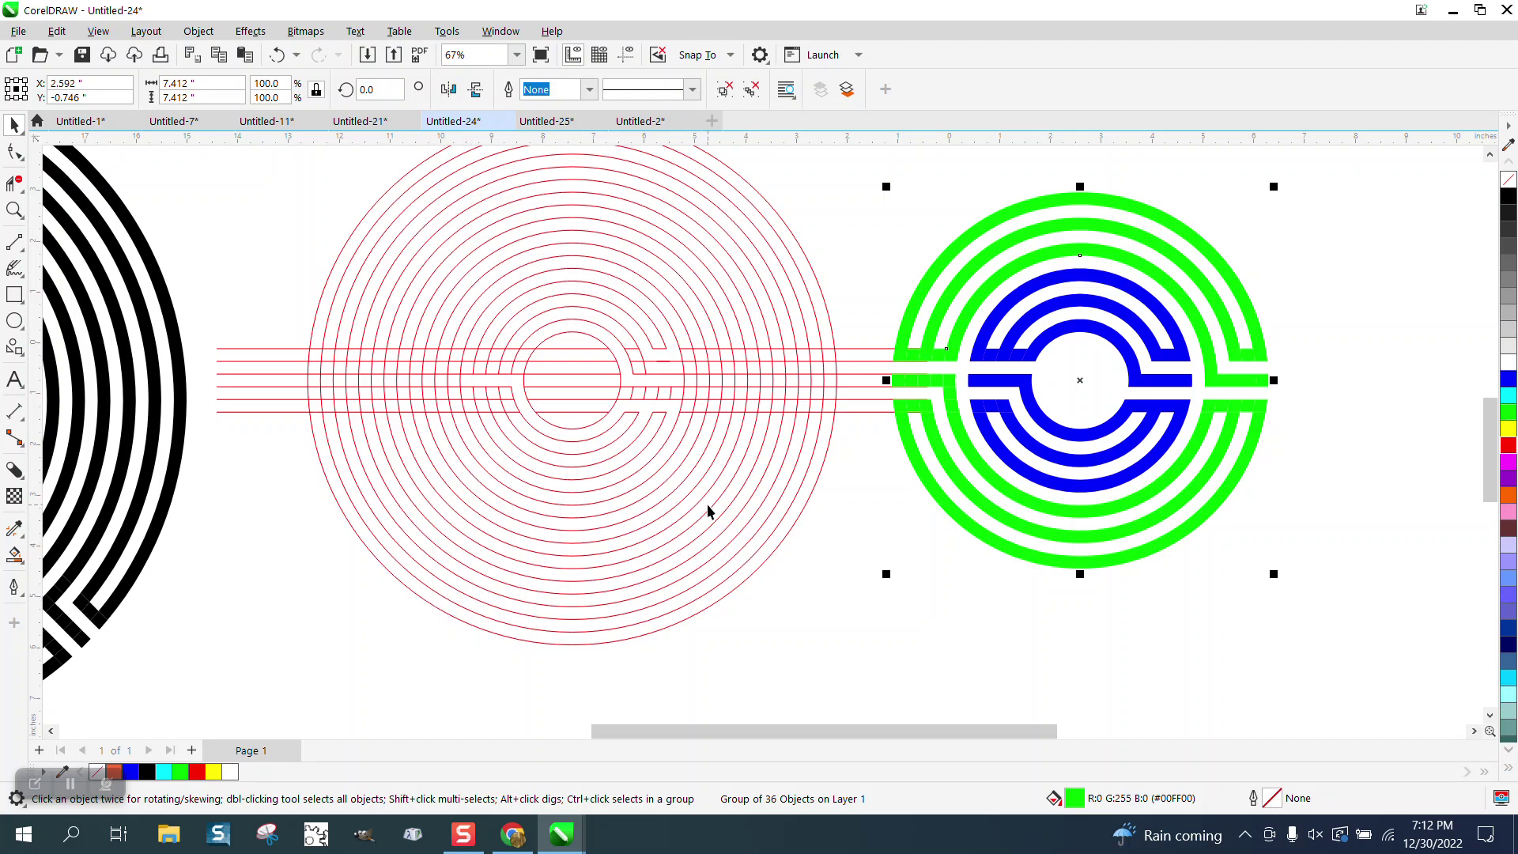
pyautogui.press('Left')
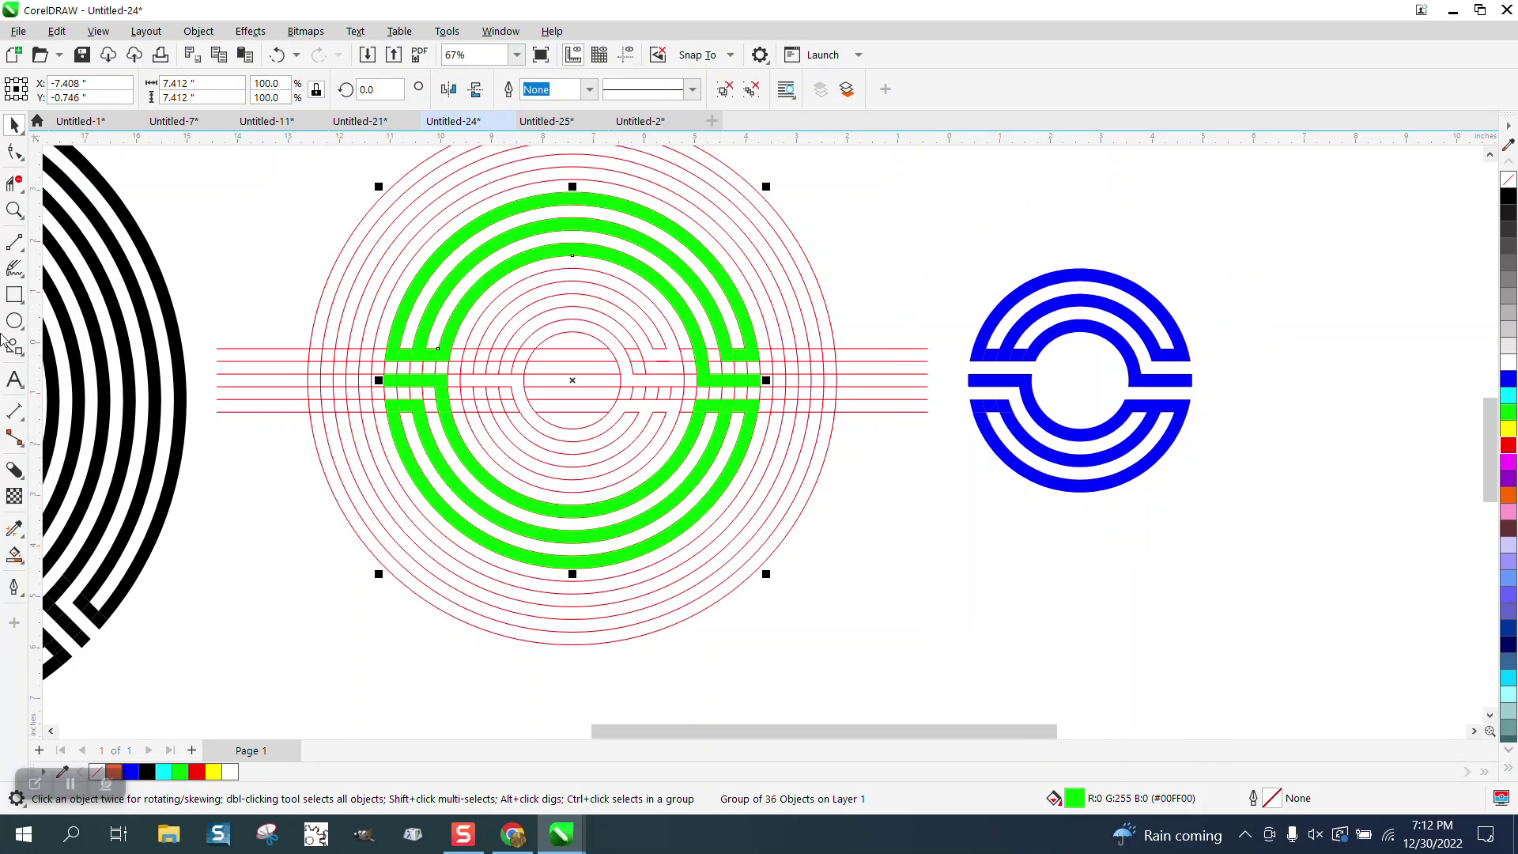
# Set the Smart Fill colour to black for the outer ring set around the green rings
pyautogui.click(14, 210)
pyautogui.moveTo(425, 177); pyautogui.dragTo(921, 563)
pyautogui.click(22, 562)
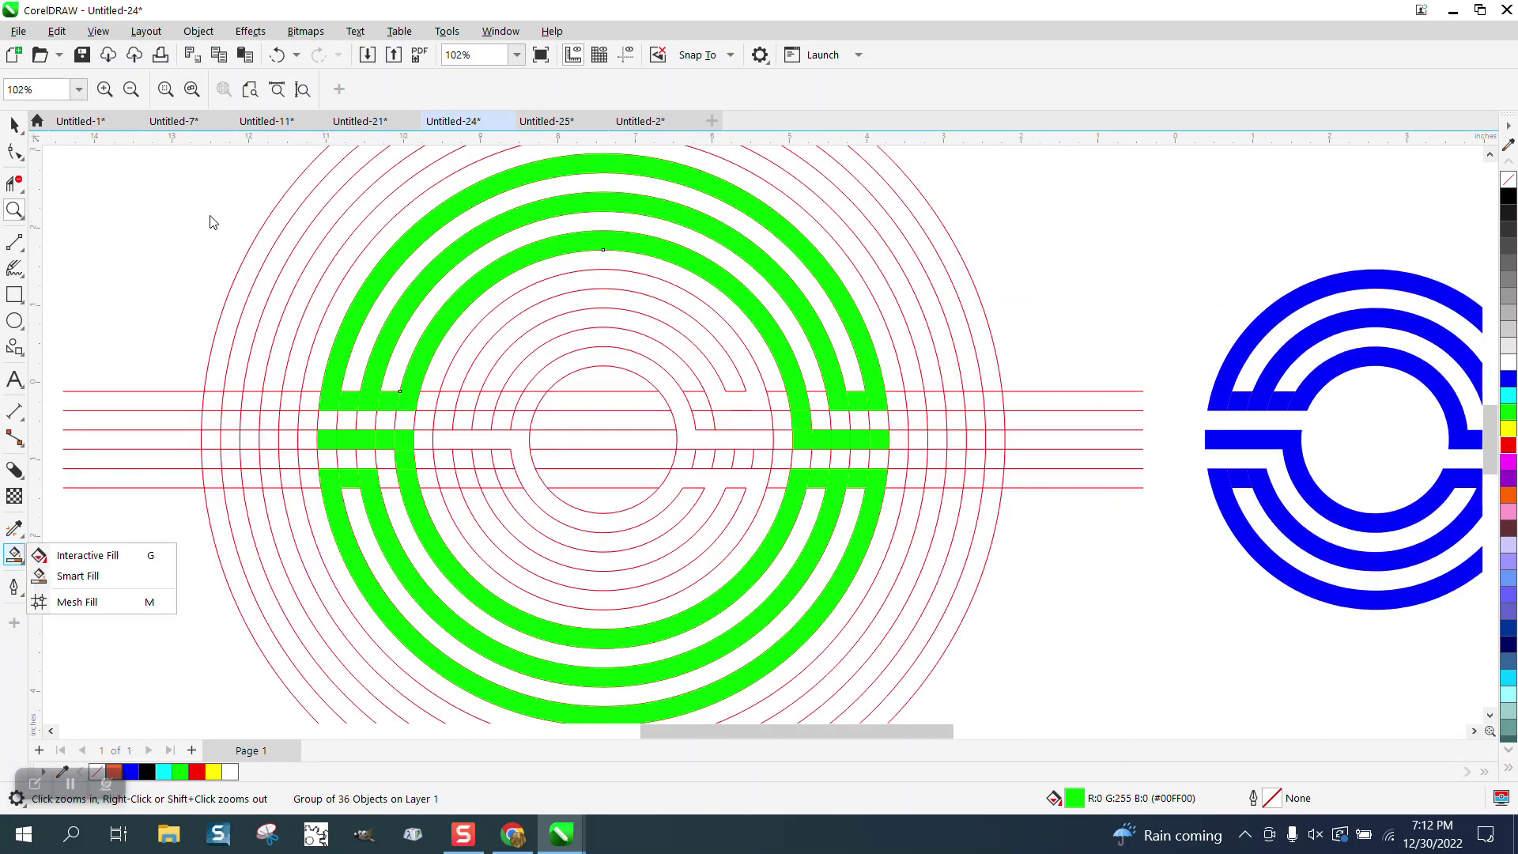
pyautogui.click(79, 577)
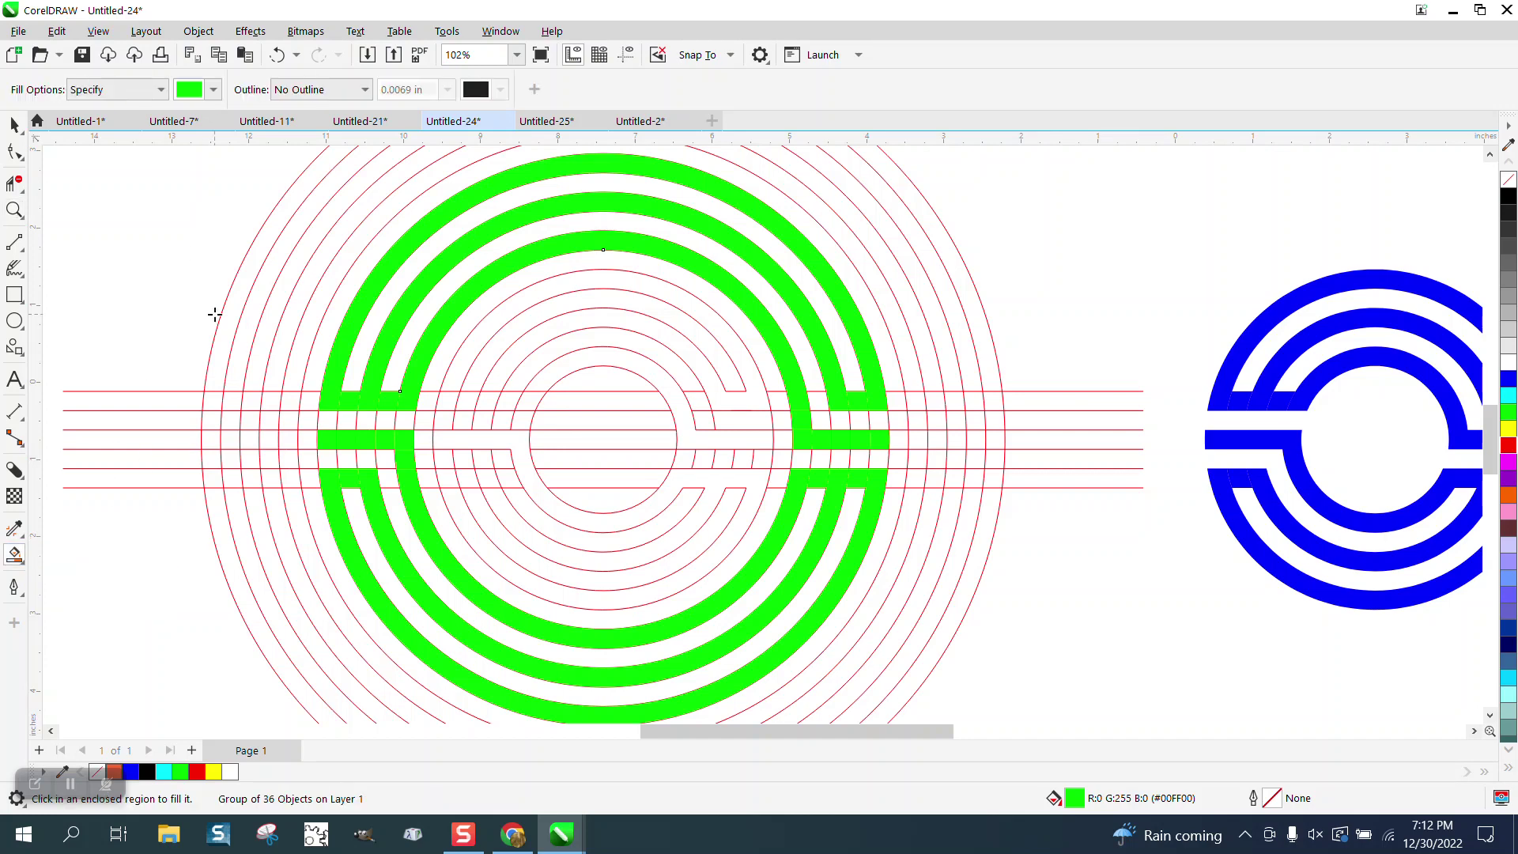
pyautogui.click(213, 90)
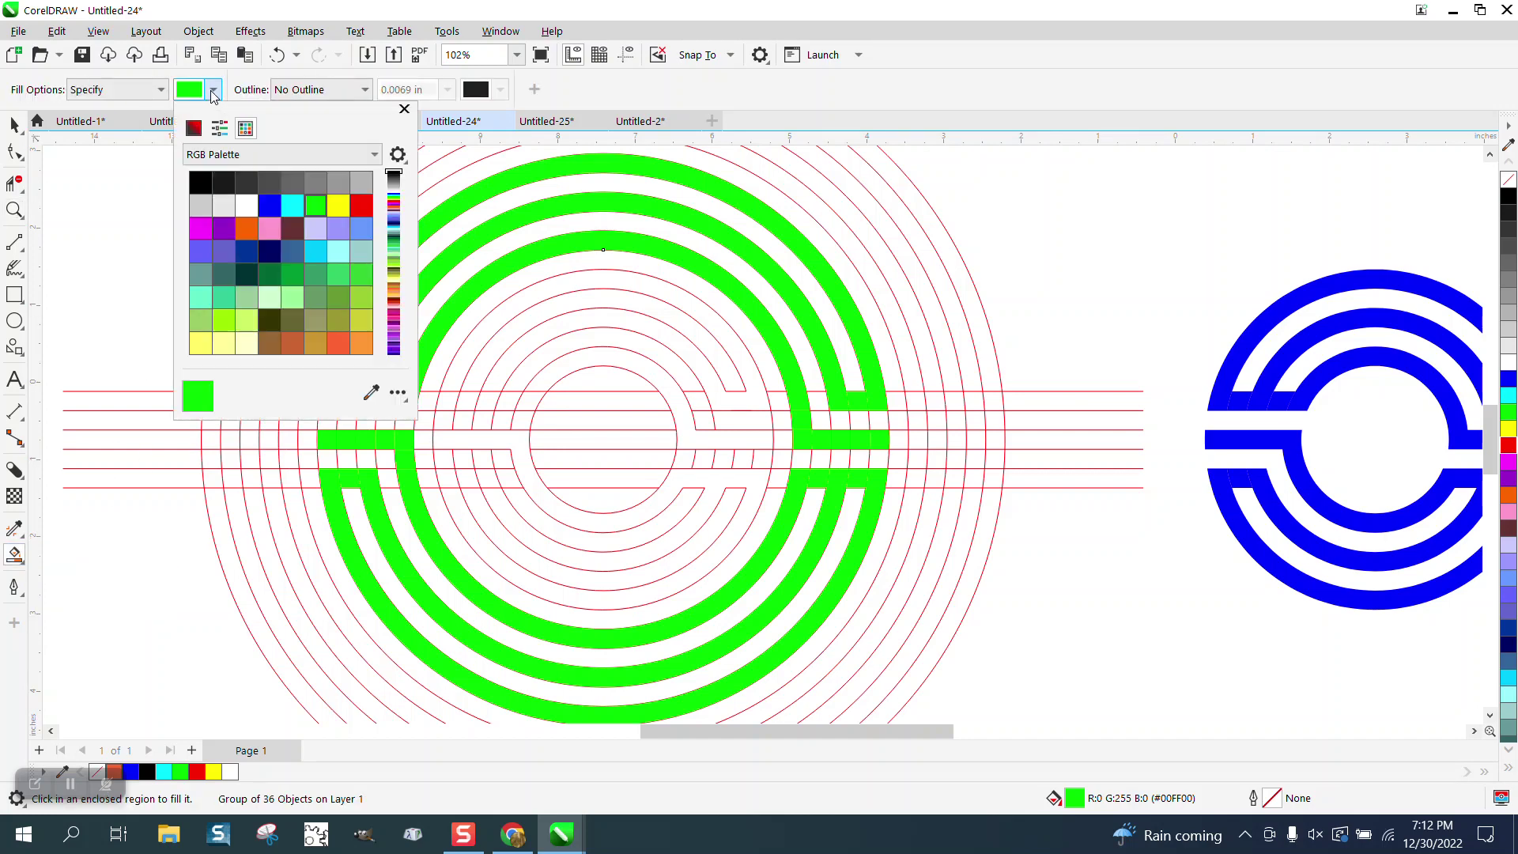
pyautogui.click(200, 183)
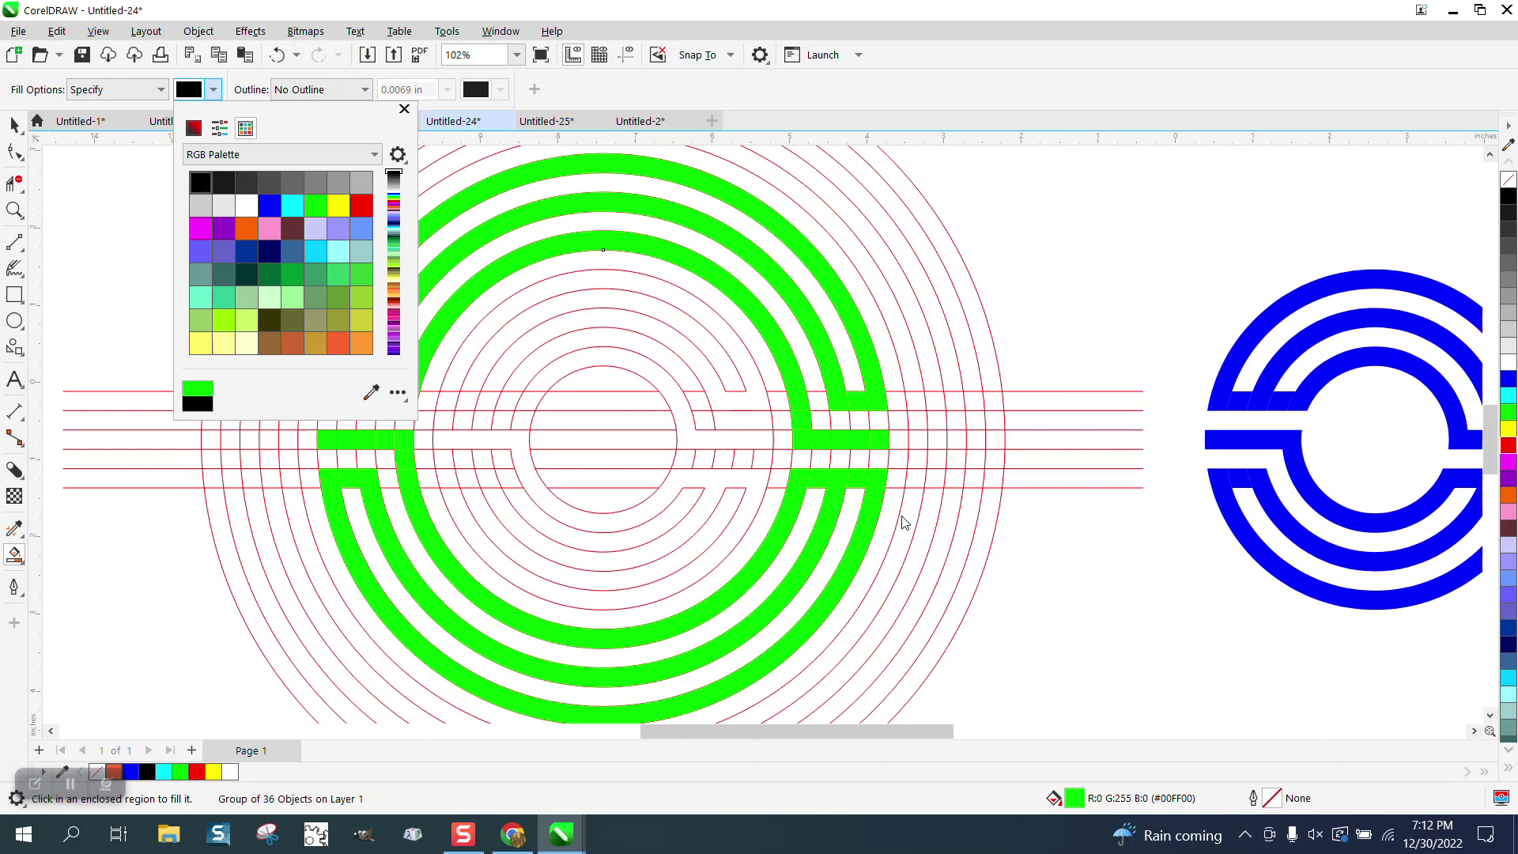
# Smart-fill in black the innermost upper arc outside the green rings, its right end down to the middle band, and that band's cells outward
pyautogui.click(912, 378)
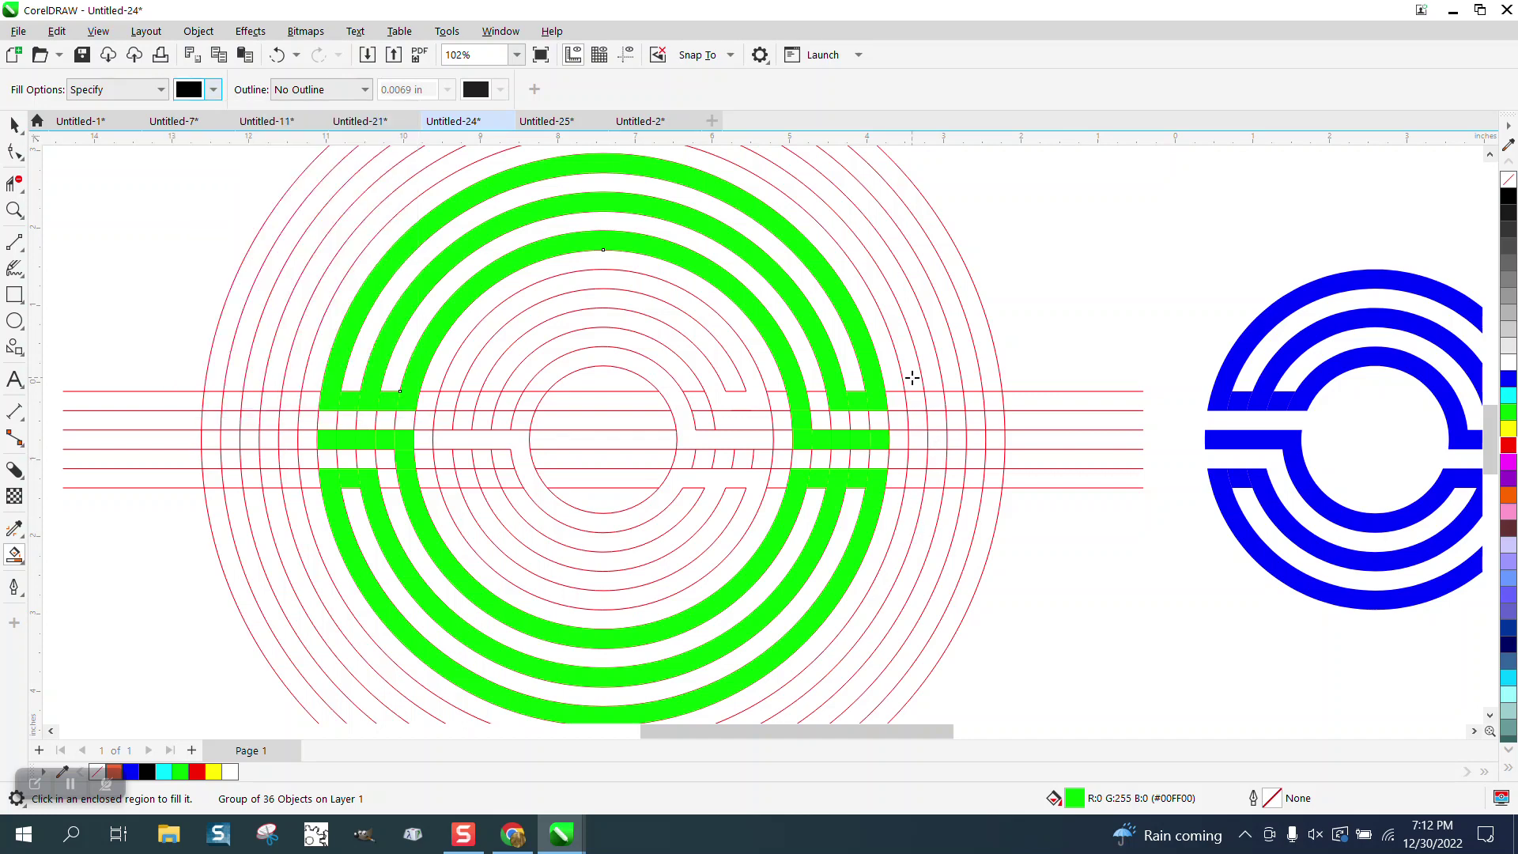
pyautogui.click(915, 384)
pyautogui.click(916, 402)
pyautogui.click(917, 419)
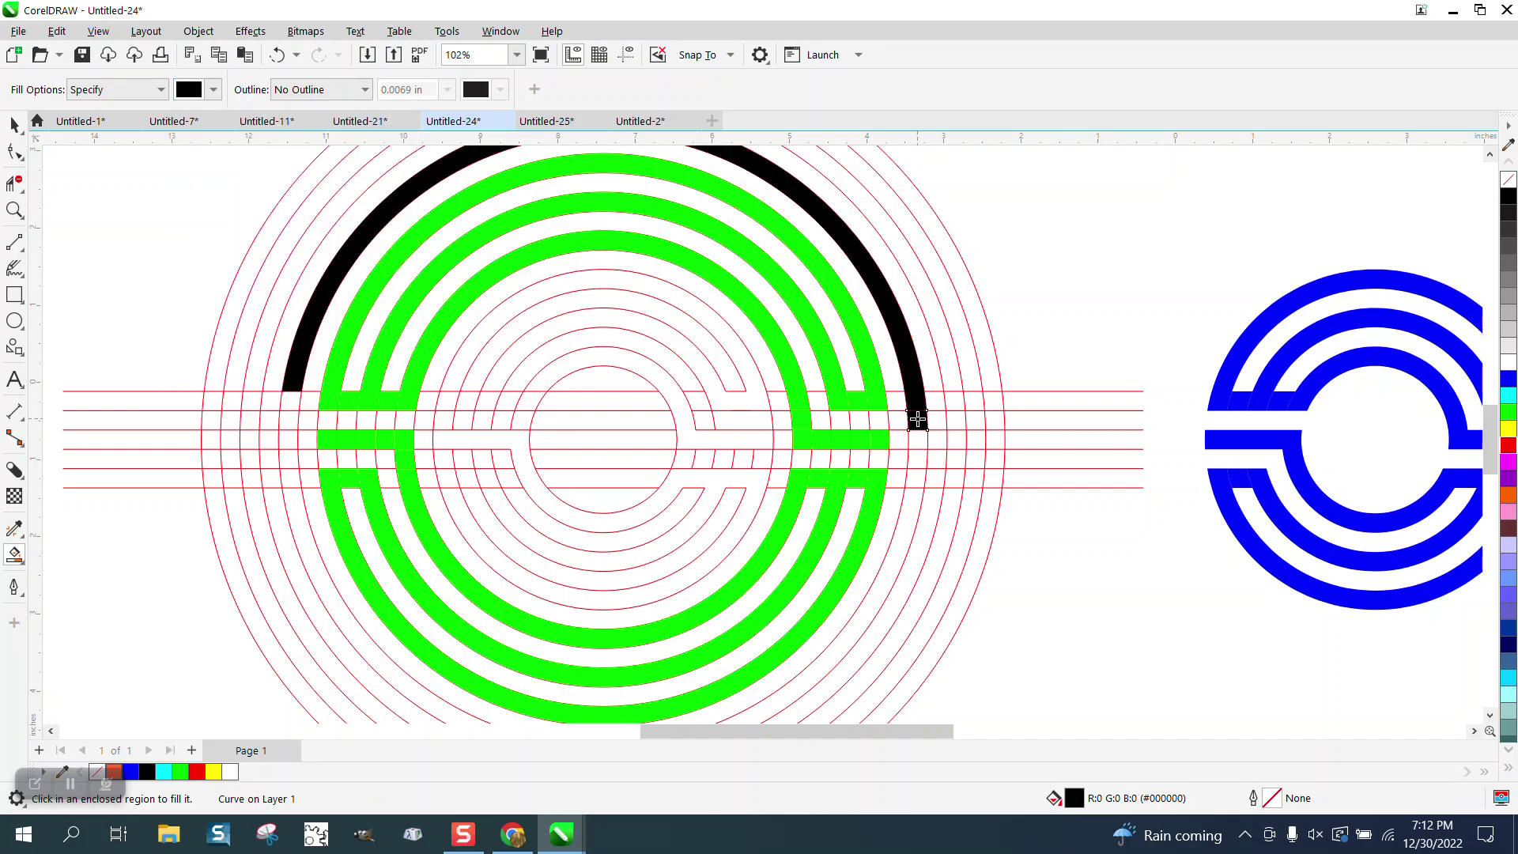
pyautogui.click(917, 438)
pyautogui.click(937, 438)
pyautogui.click(955, 438)
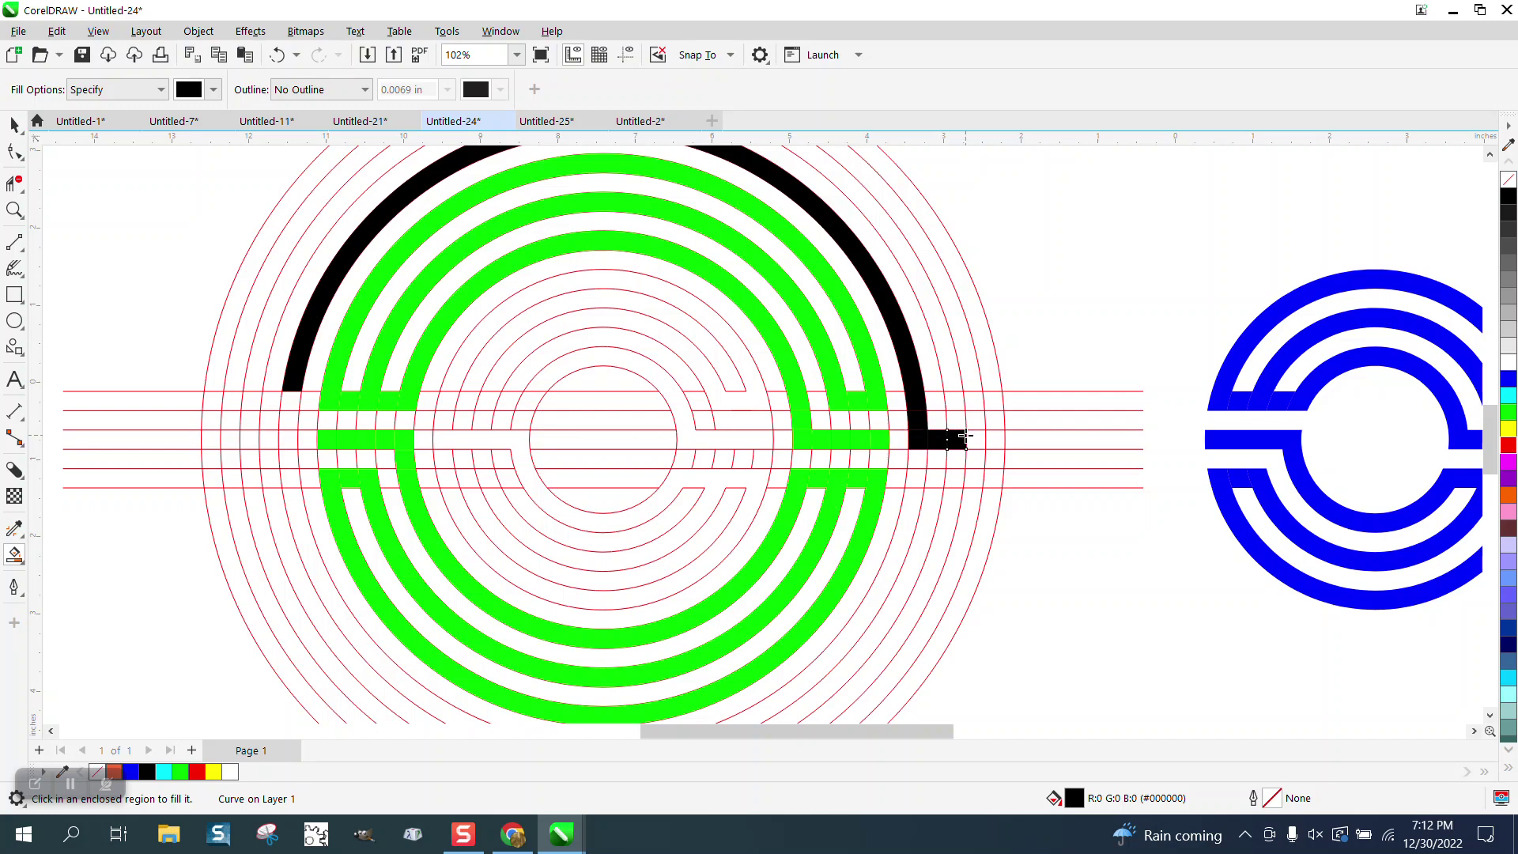
pyautogui.click(972, 438)
pyautogui.click(994, 437)
# Smart-fill in black the five lower-band cells on the right and the three lower arcs joining them
pyautogui.click(916, 477)
pyautogui.click(935, 477)
pyautogui.click(955, 478)
pyautogui.click(975, 478)
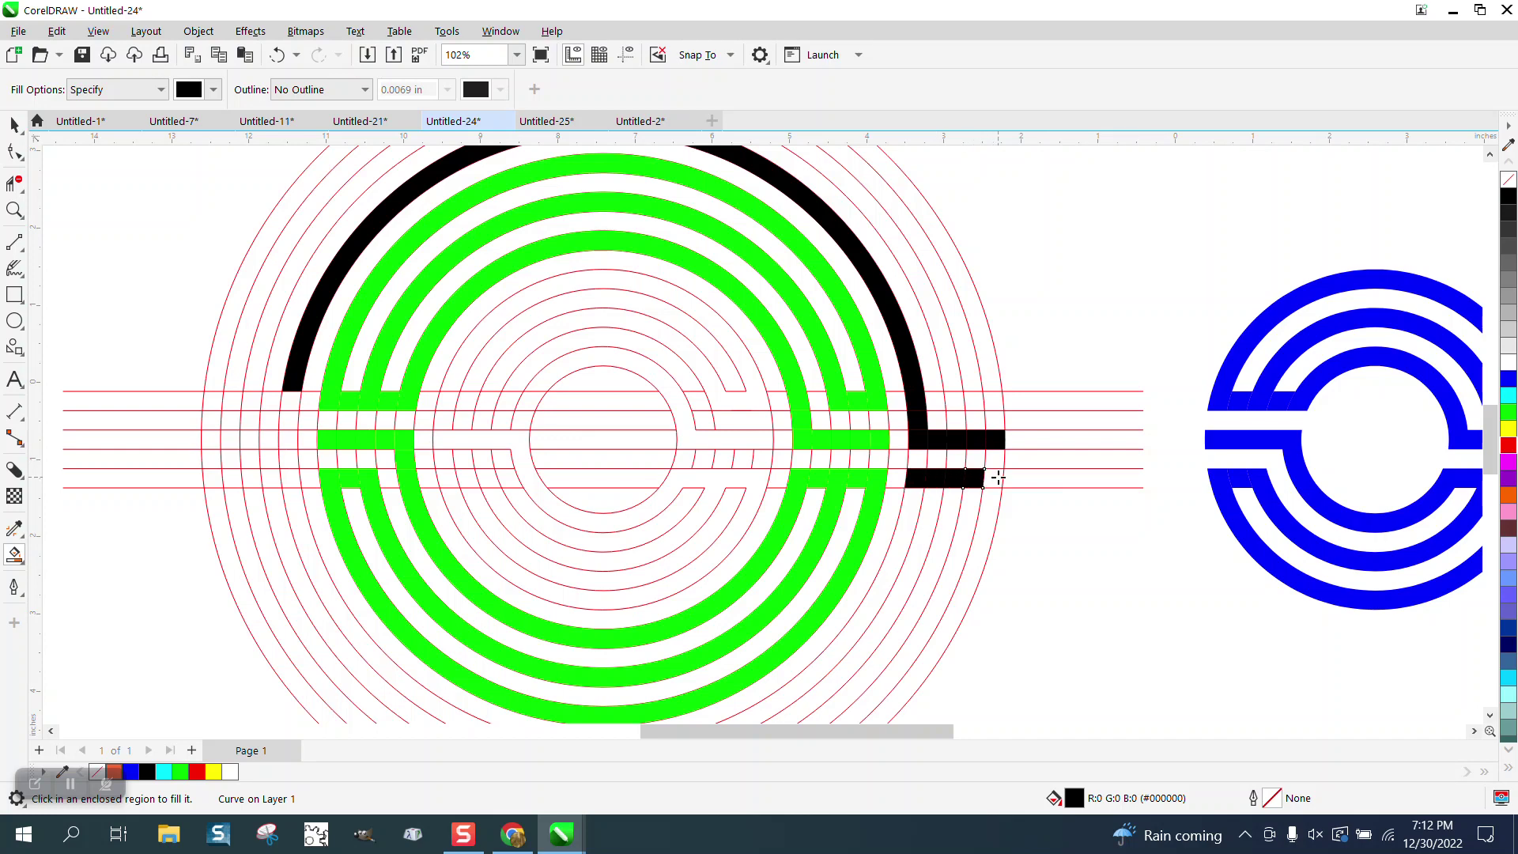
pyautogui.click(995, 481)
pyautogui.click(984, 499)
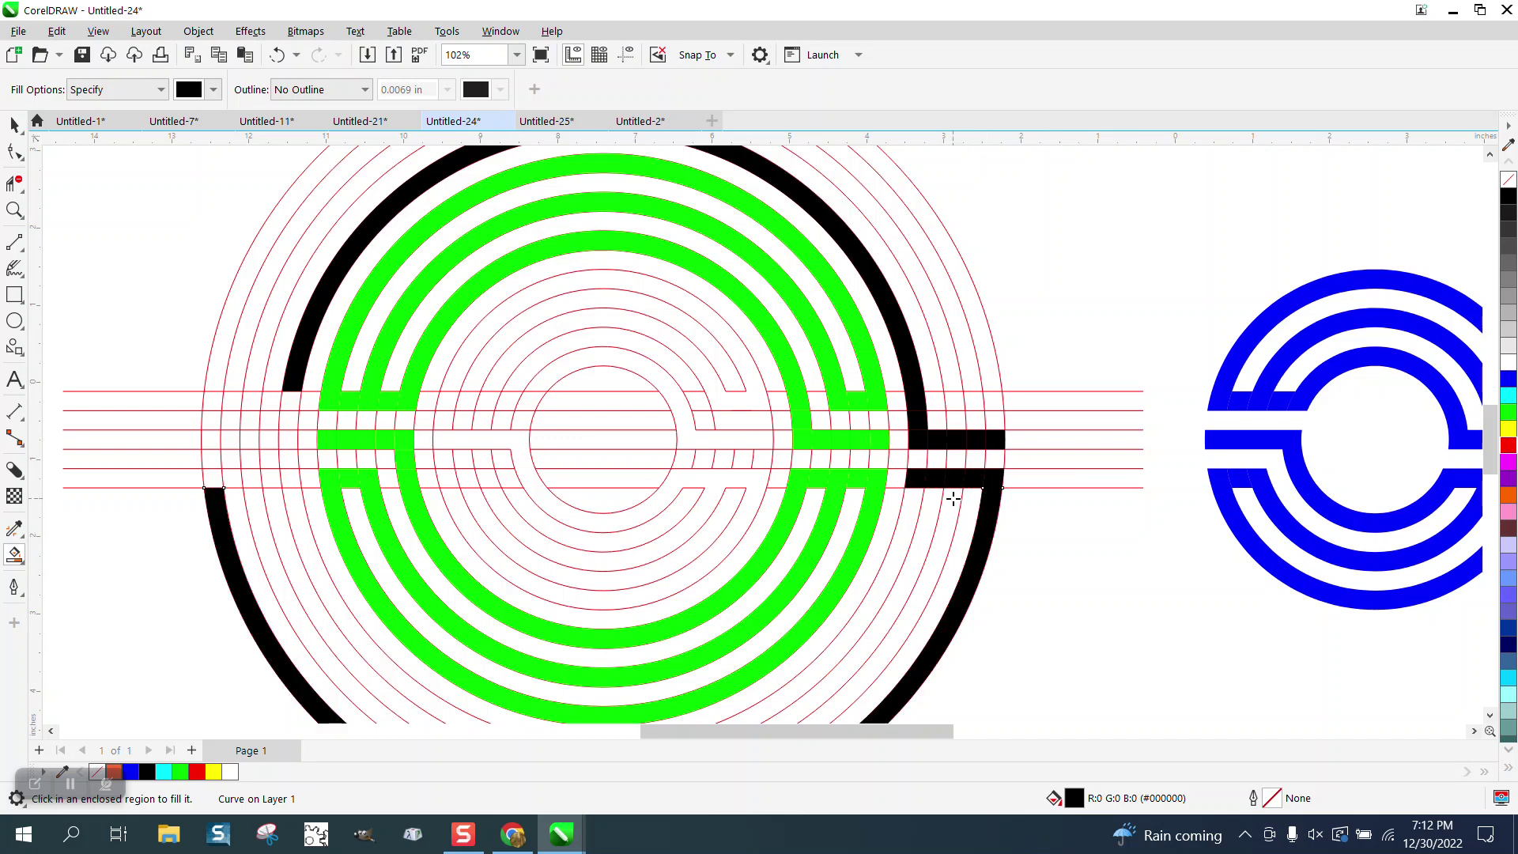
pyautogui.click(953, 498)
pyautogui.click(916, 500)
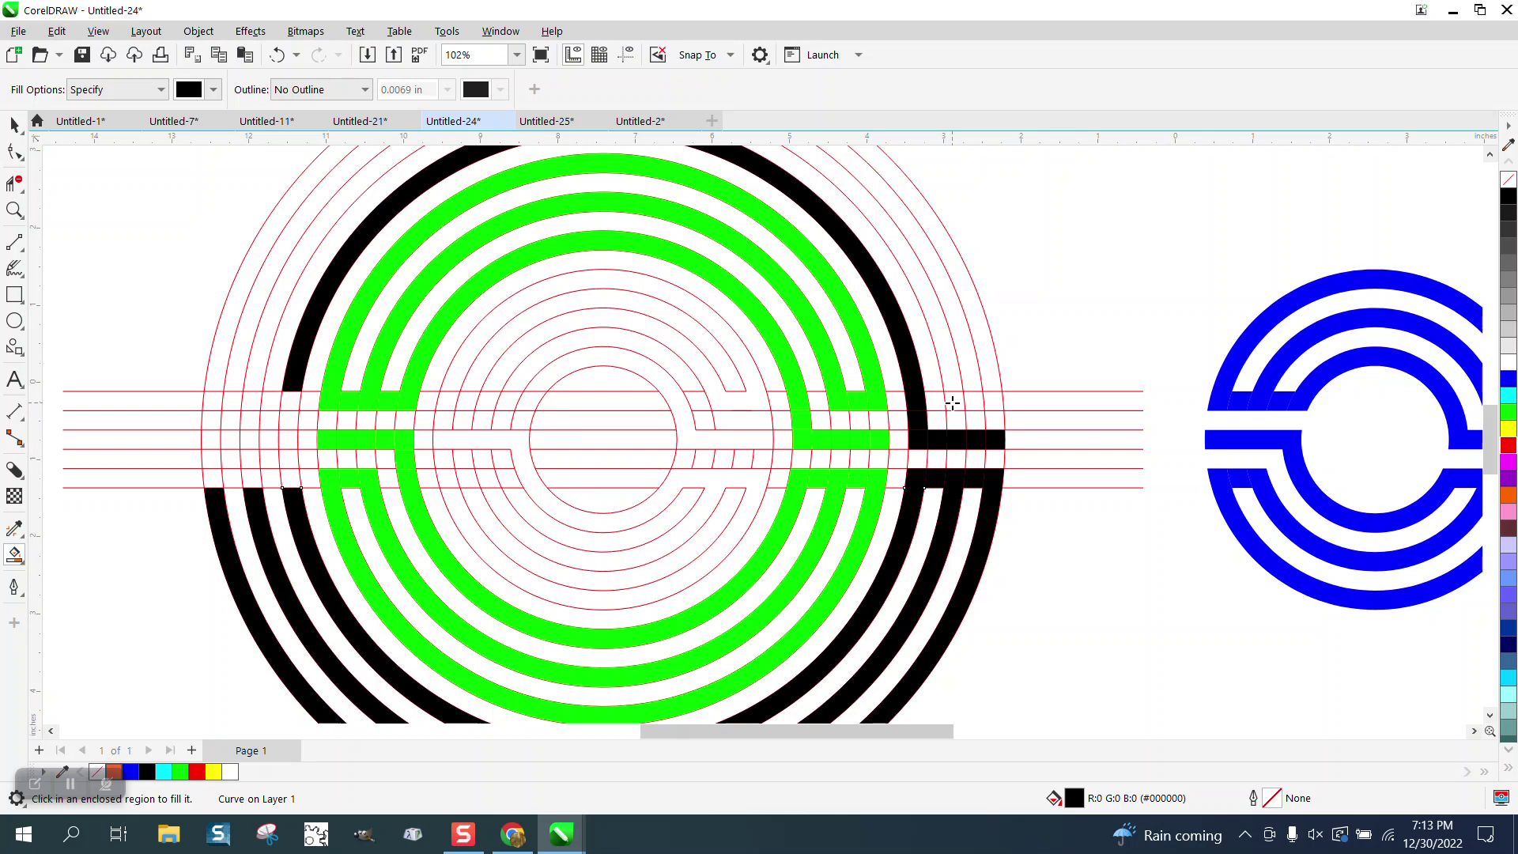
# Smart-fill in black the three outer upper-band cells on the right and the two outer upper arcs
pyautogui.click(953, 403)
pyautogui.click(975, 404)
pyautogui.click(993, 399)
pyautogui.click(966, 369)
pyautogui.click(946, 370)
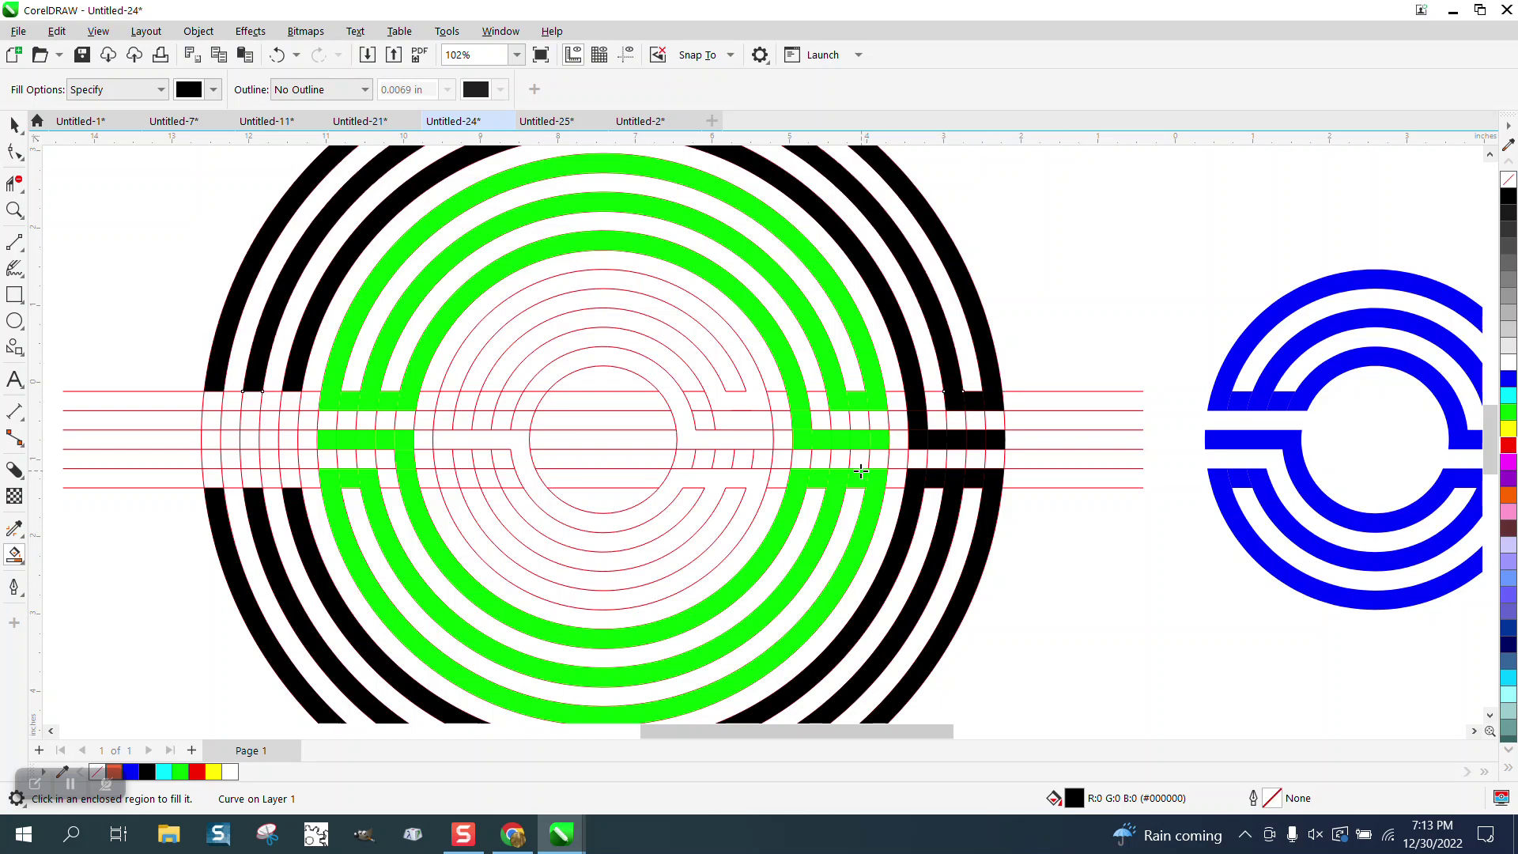
# Smart-fill in black the five upper-band cells joining the left ends of the three outer upper arcs
pyautogui.click(291, 402)
pyautogui.click(270, 401)
pyautogui.click(234, 402)
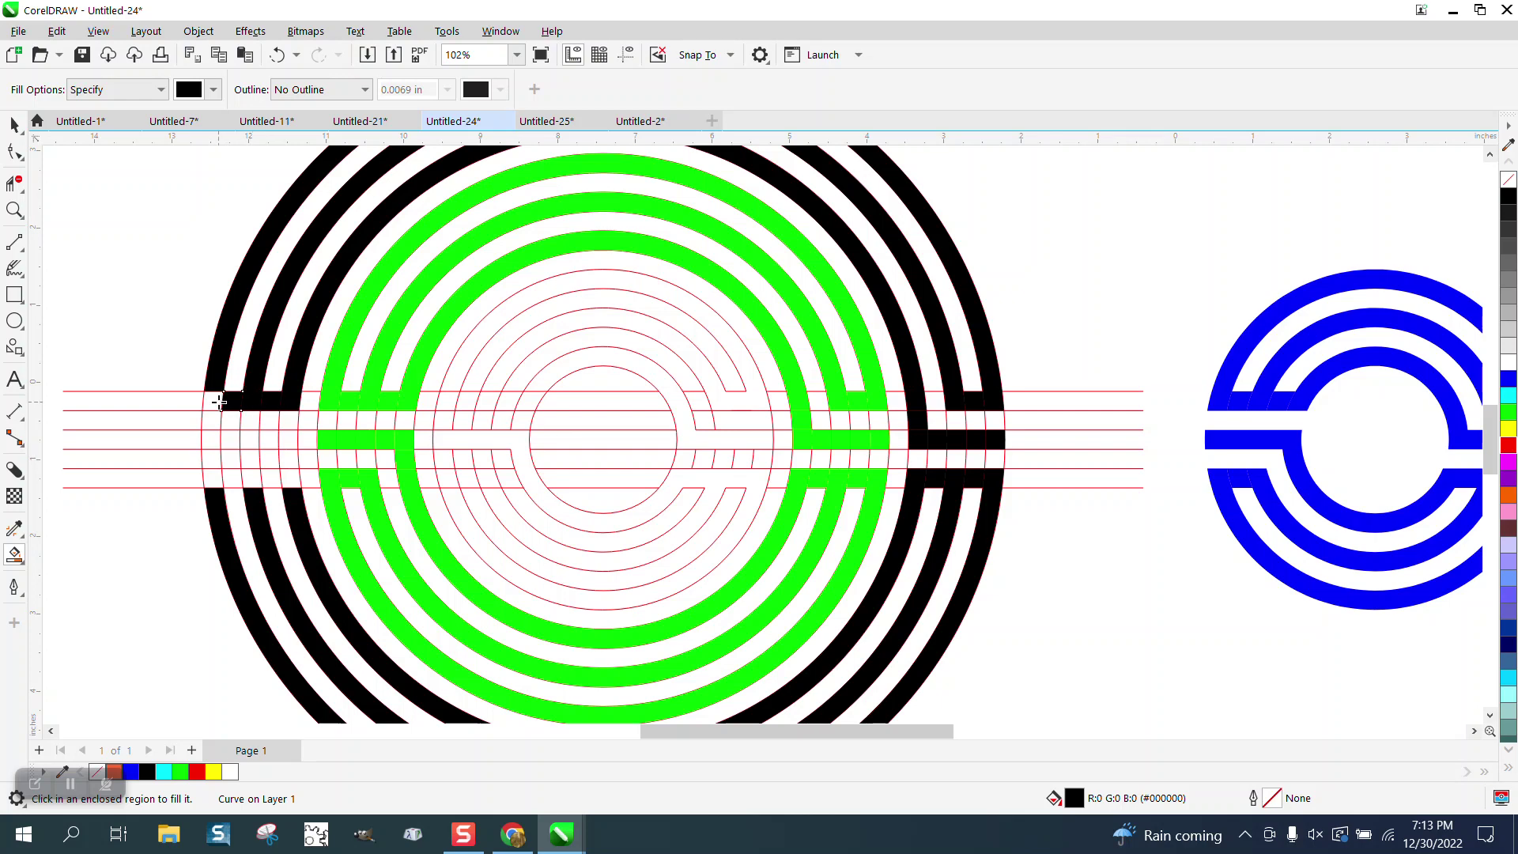
pyautogui.click(215, 407)
# Smart-fill in black the inner lower arc's left end up to the middle band and the band's five cells outward
pyautogui.click(291, 457)
pyautogui.click(287, 439)
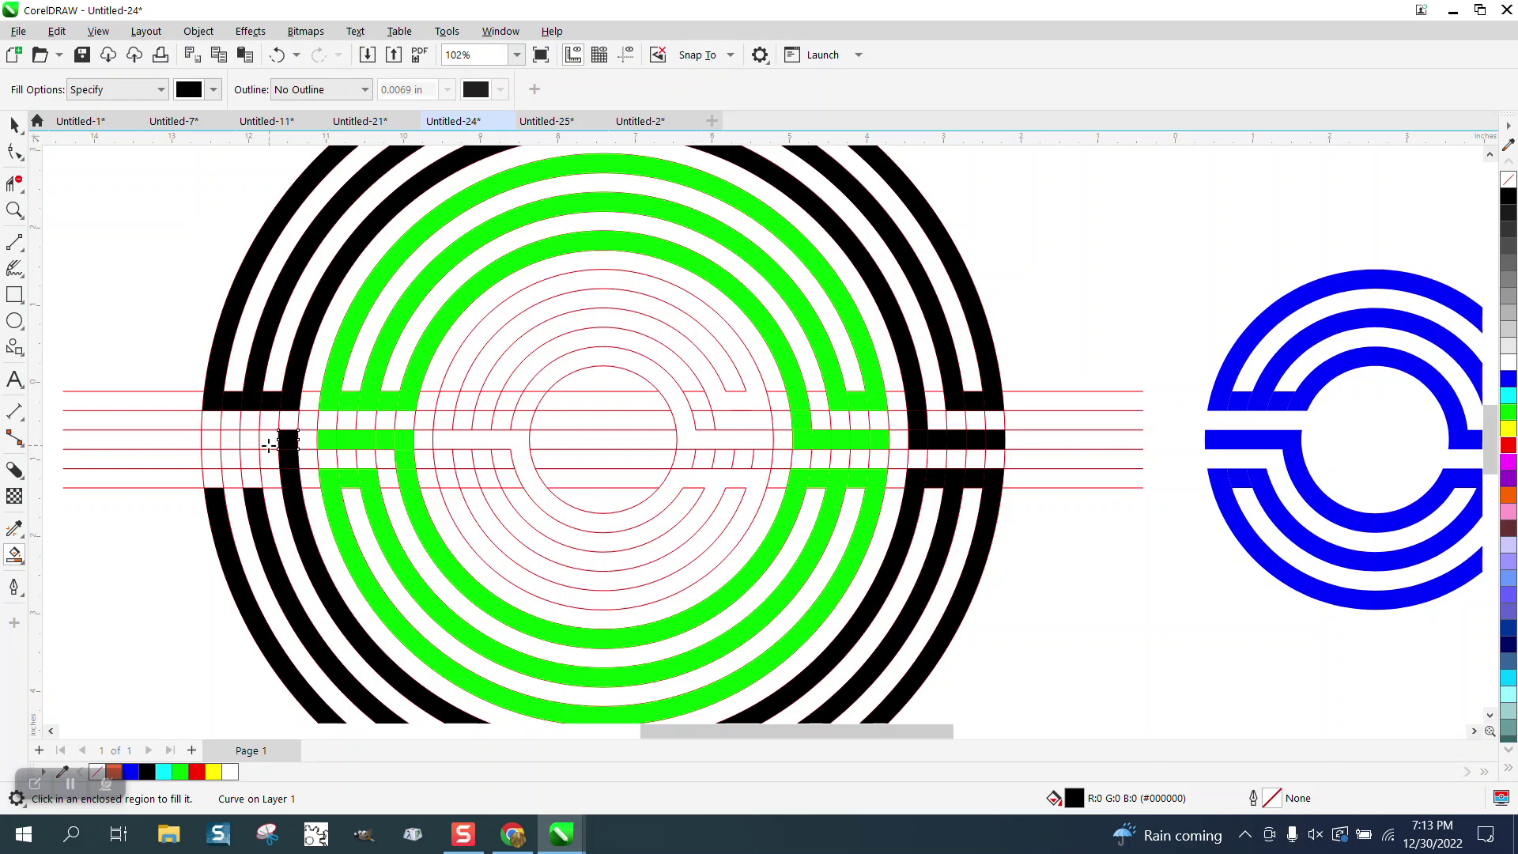
pyautogui.click(268, 439)
pyautogui.click(249, 439)
pyautogui.click(229, 439)
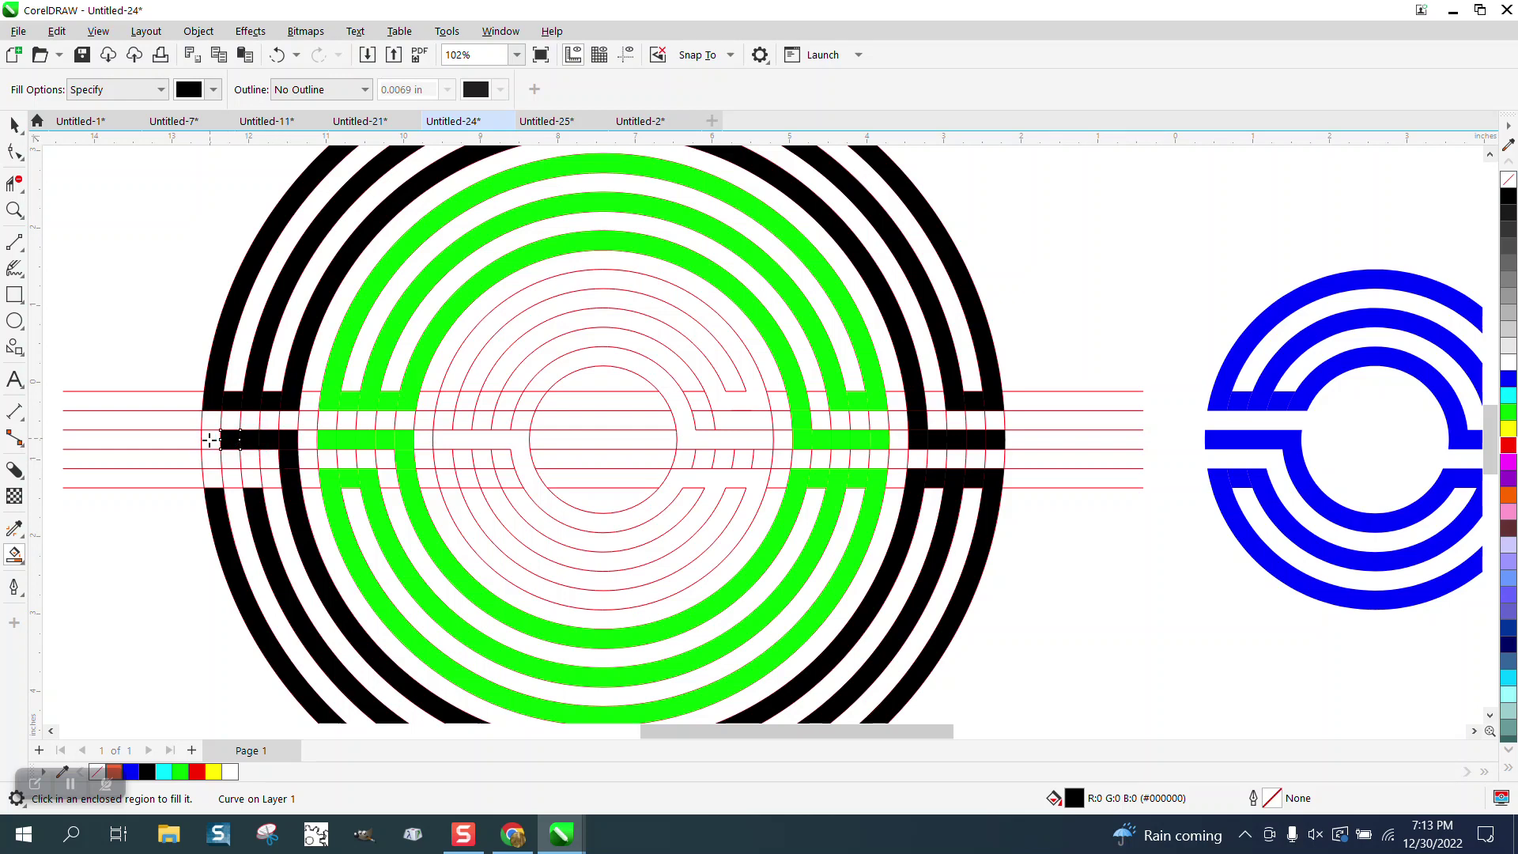
pyautogui.click(210, 440)
# Smart-fill in black the three lower-band cells joining the left ends of the two outermost lower arcs
pyautogui.click(212, 478)
pyautogui.click(232, 480)
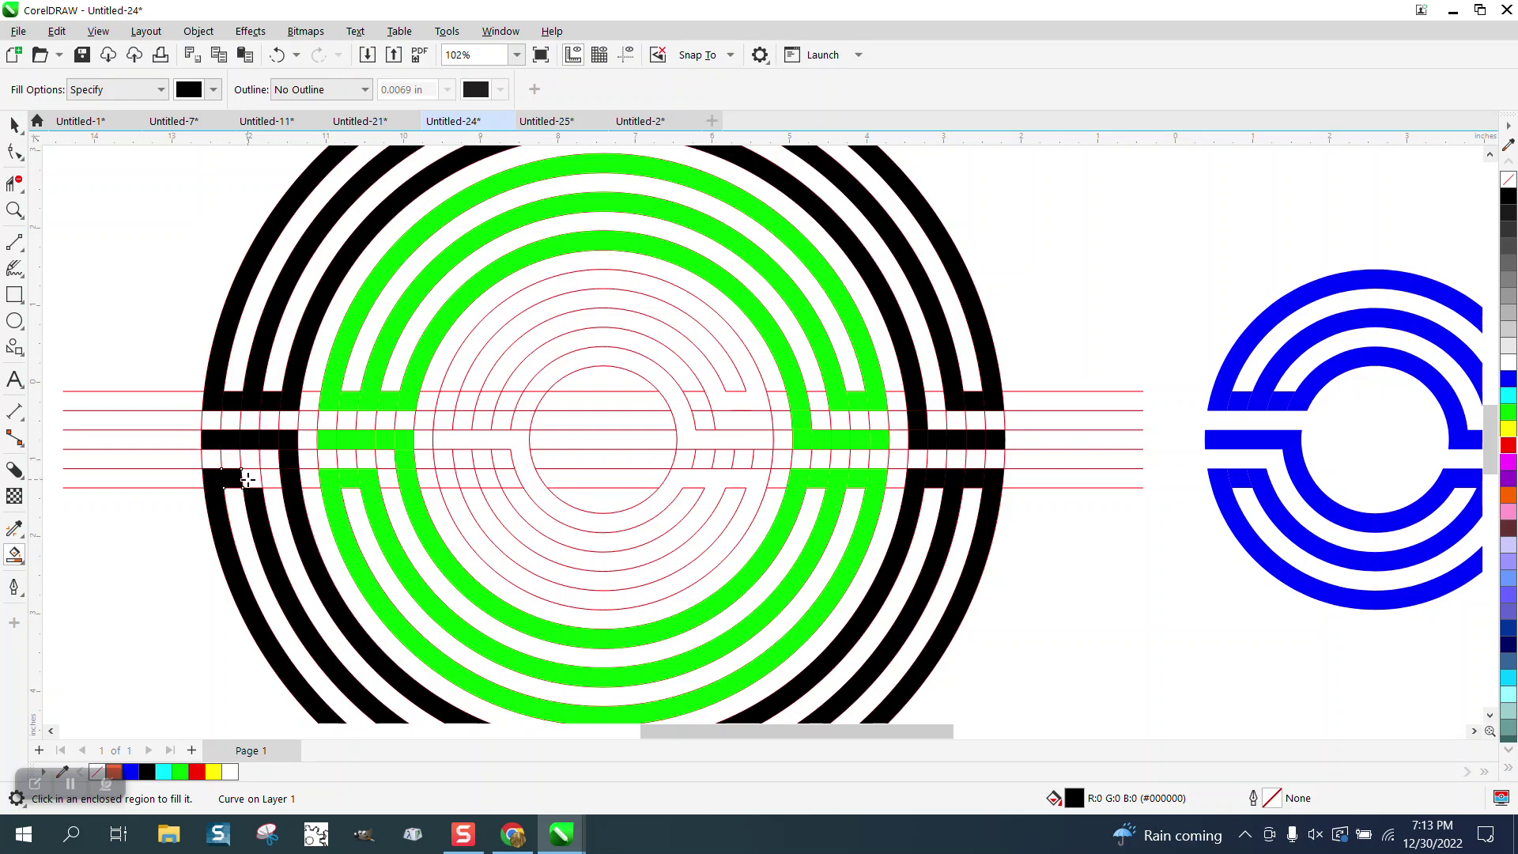
pyautogui.click(247, 480)
# Move the green ring group 10 inches to the right, around the blue rings
pyautogui.scroll(-3, 247, 480)
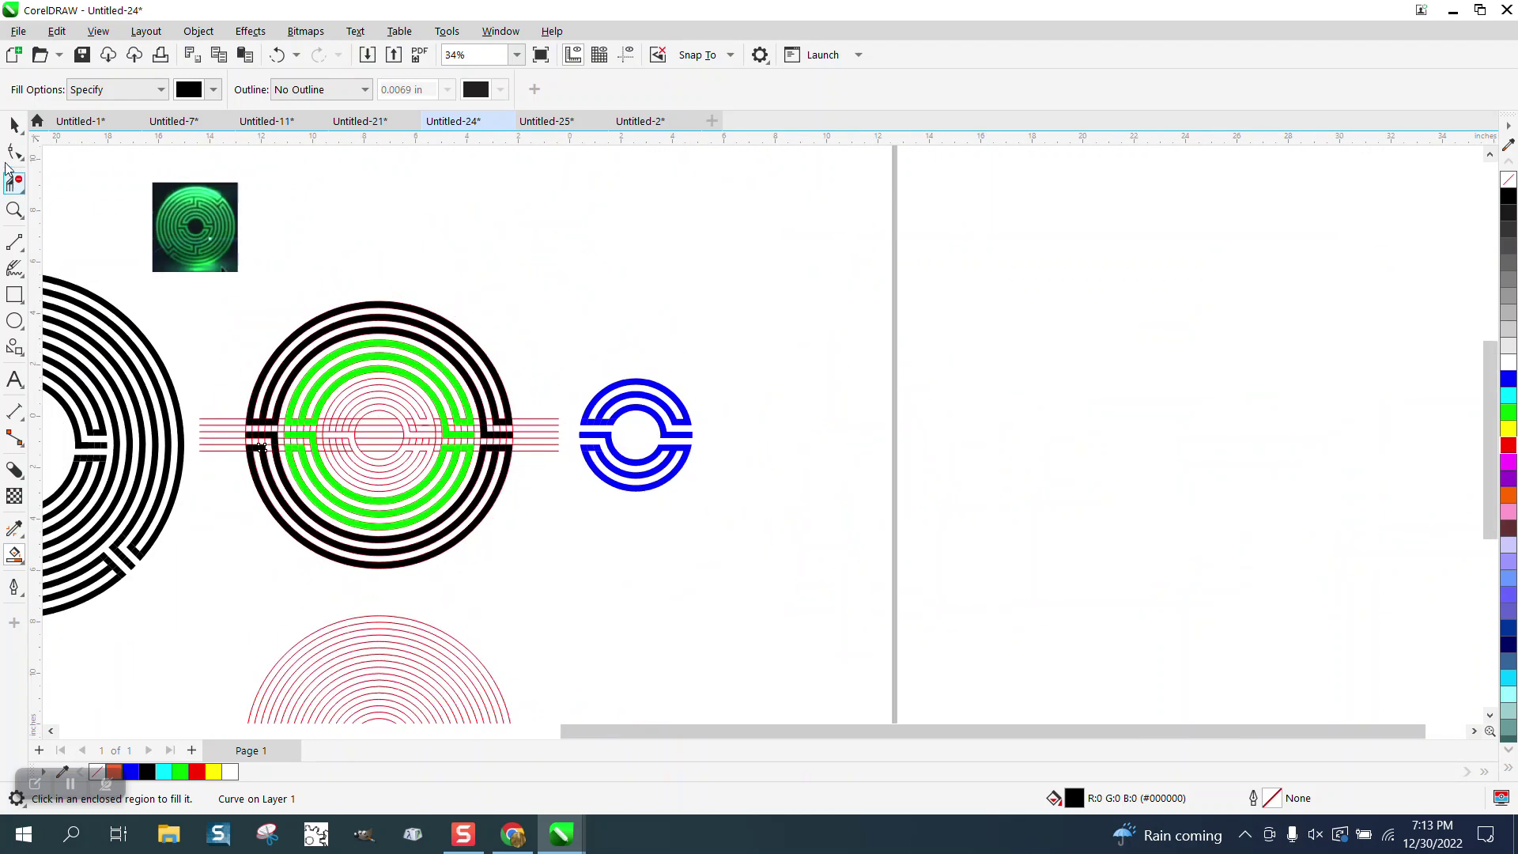
pyautogui.click(13, 125)
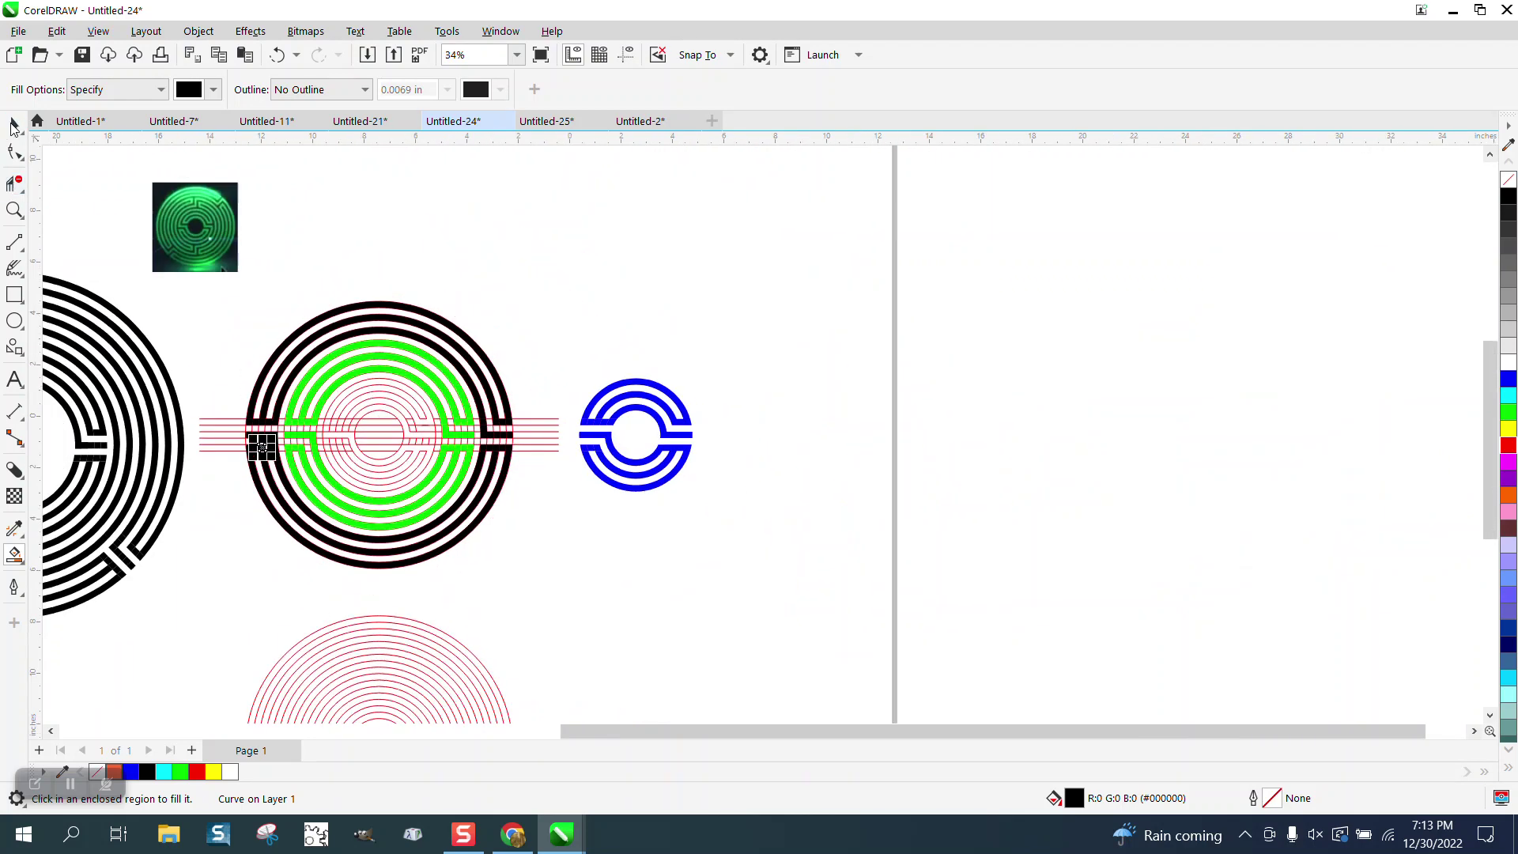
pyautogui.click(424, 355)
pyautogui.moveTo(422, 352); pyautogui.dragTo(679, 352)
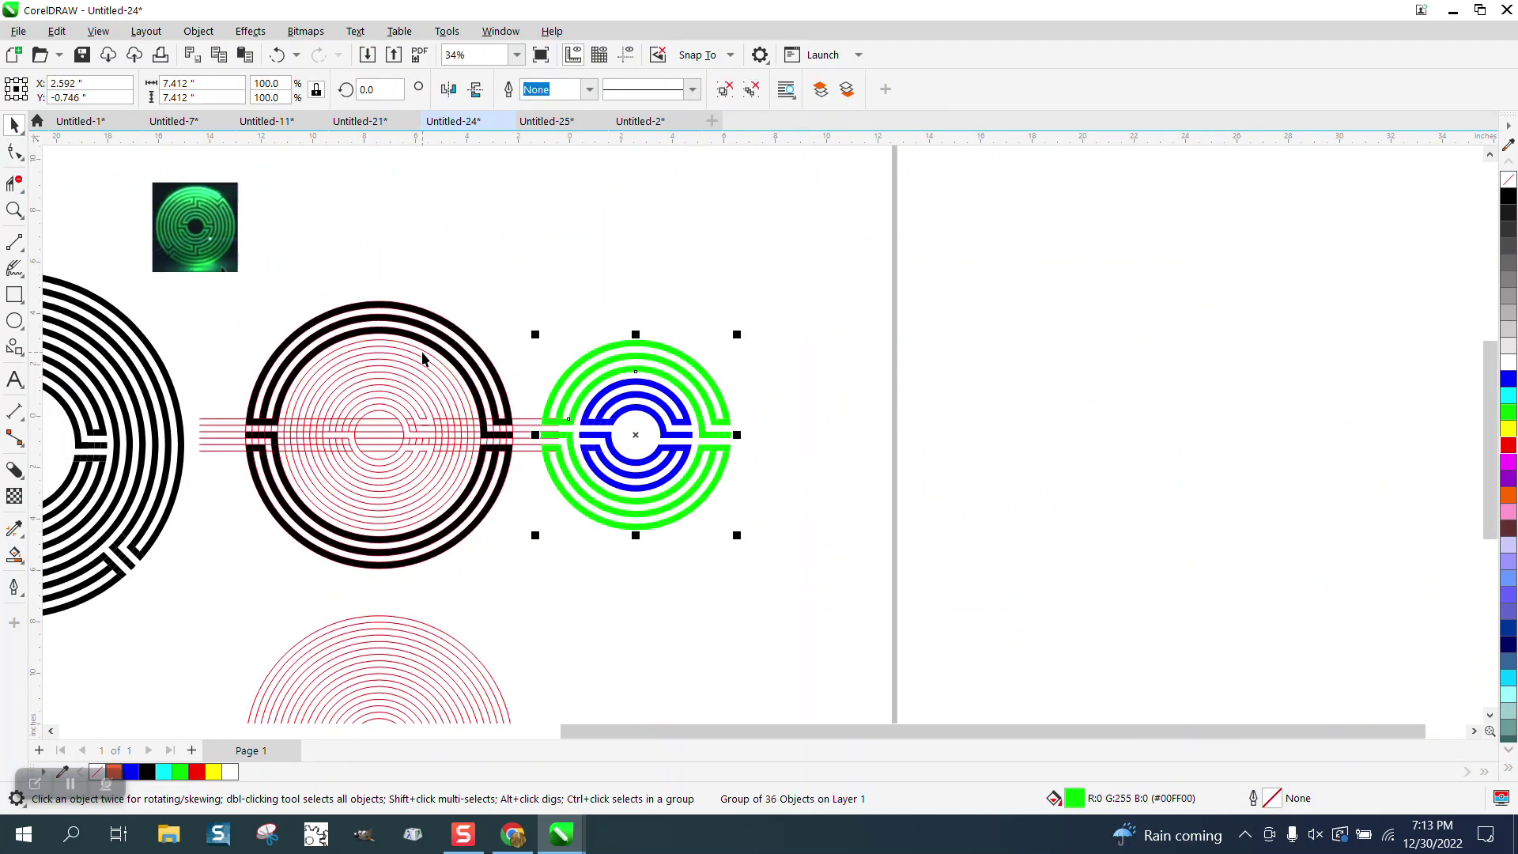
# Move the red guide group 20 inches to the right, clear of the filled rings
pyautogui.click(444, 395)
pyautogui.hotkey('ctrl', 'r')
pyautogui.hotkey('ctrl', 'r')
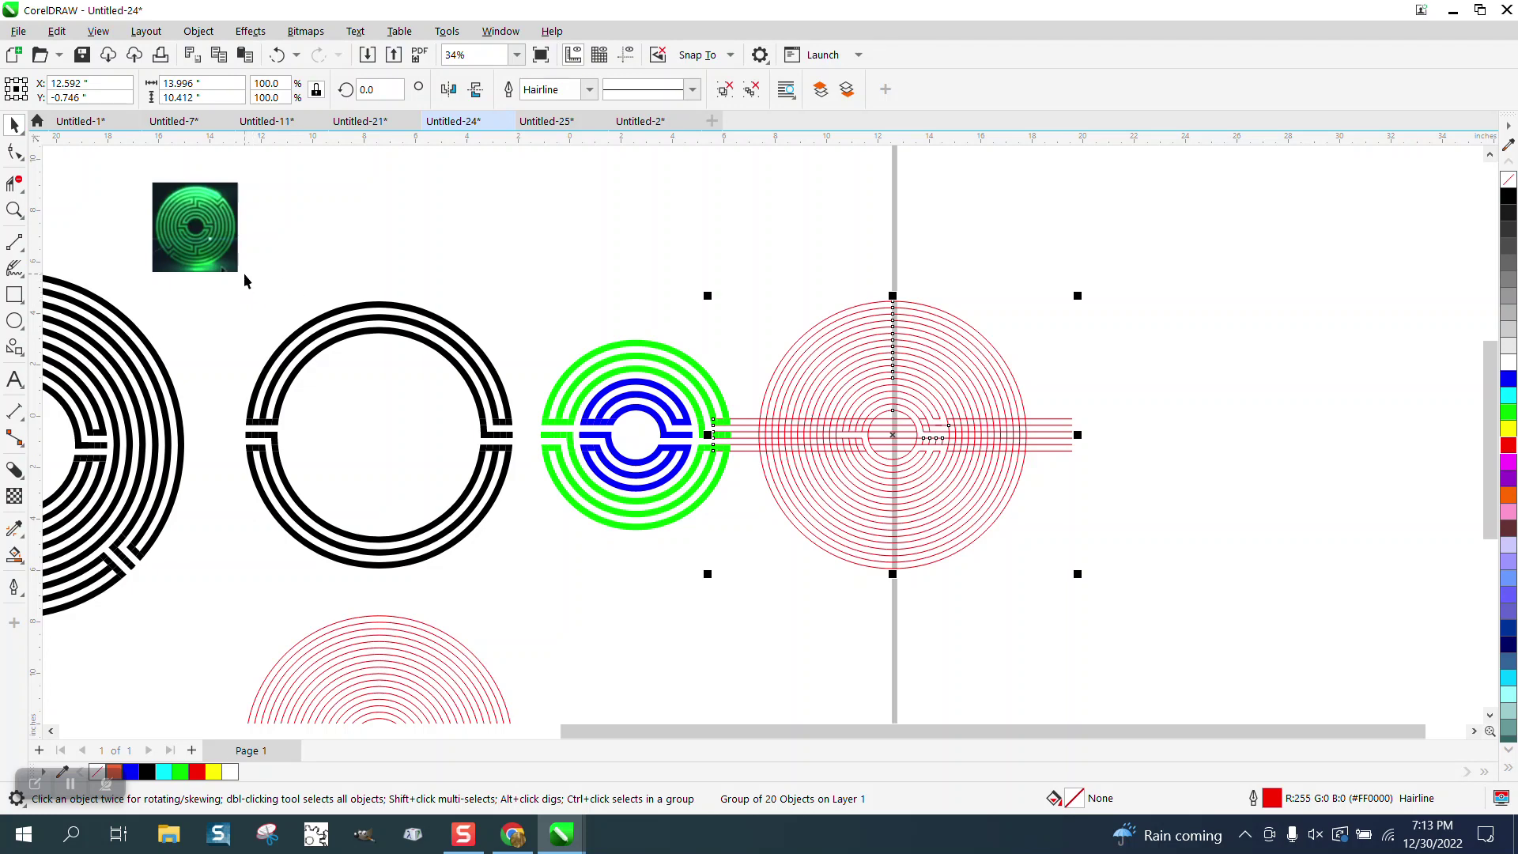
# Move the reference image away from the black rings and group all the black filled pieces
pyautogui.moveTo(179, 242); pyautogui.dragTo(99, 203)
pyautogui.moveTo(210, 271); pyautogui.dragTo(537, 584)
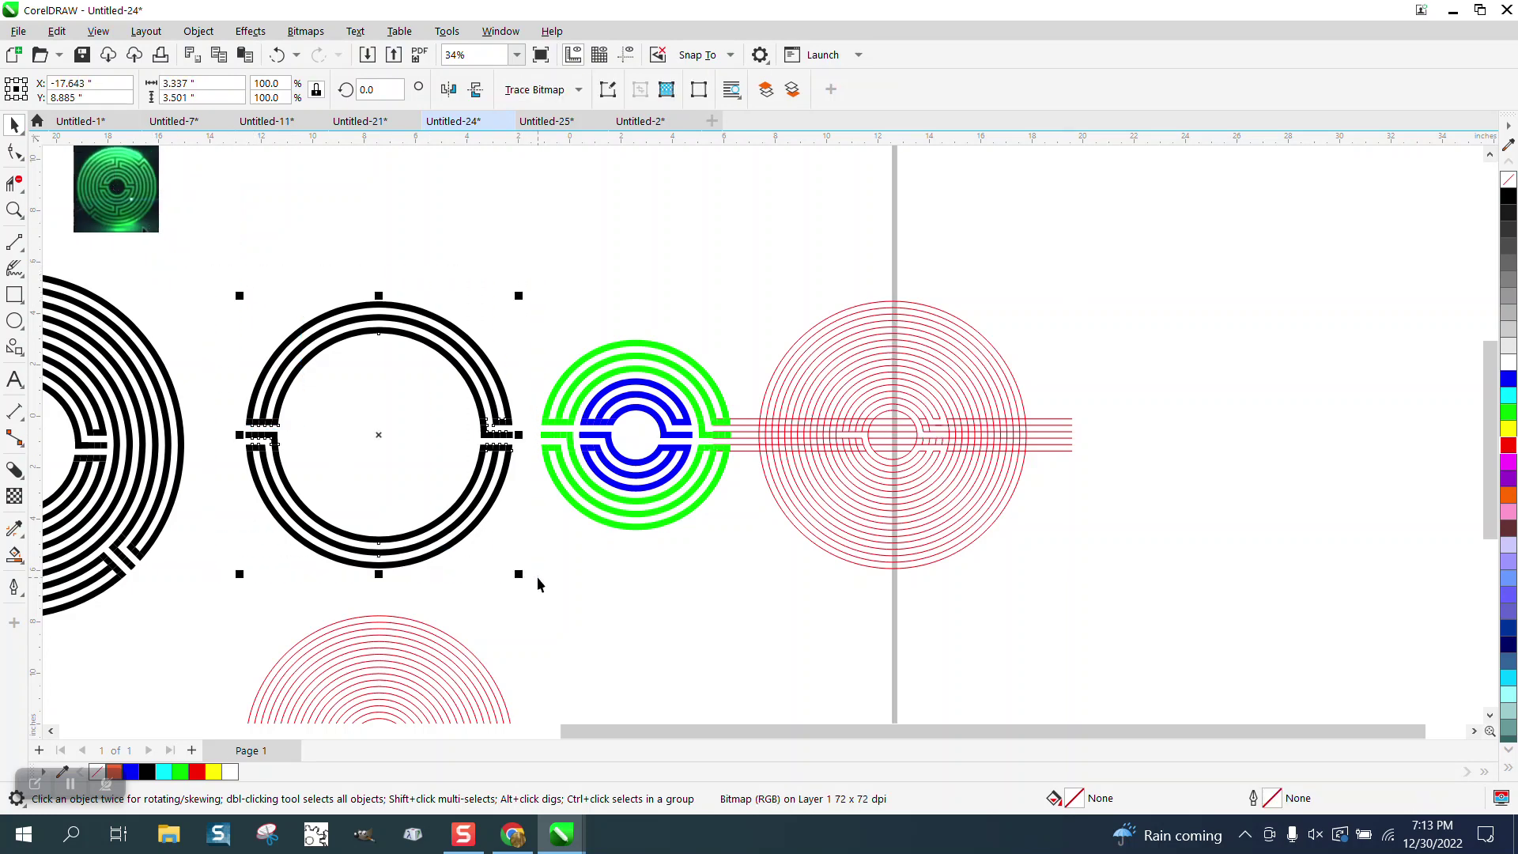
pyautogui.hotkey('ctrl', 'g')
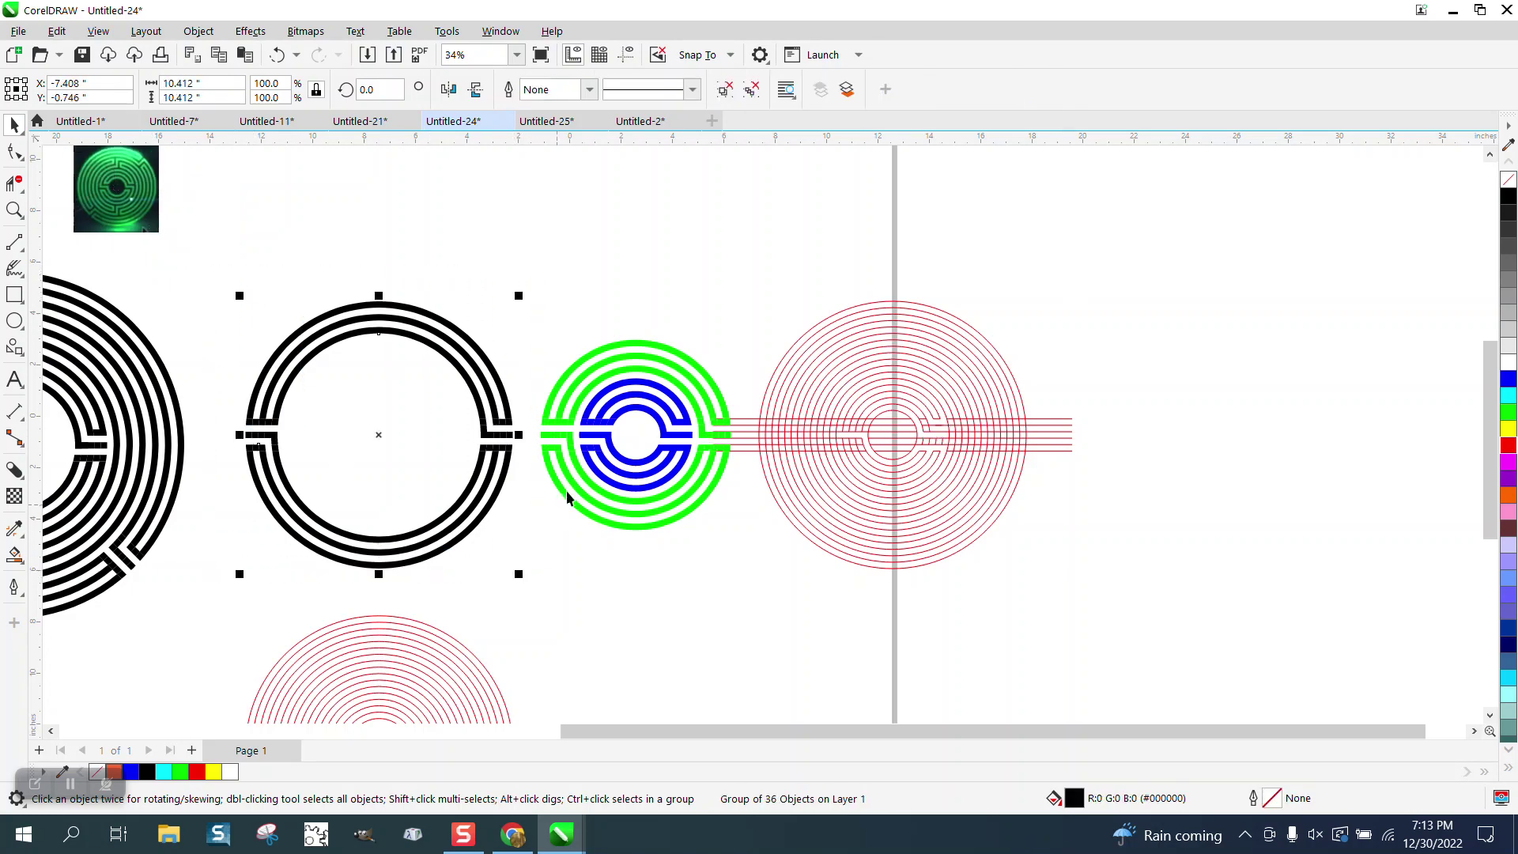
# Select the green and blue ring groups together and move them 10 inches left into the centre of the black rings
pyautogui.click(543, 387)
pyautogui.moveTo(762, 550); pyautogui.dragTo(761, 547)
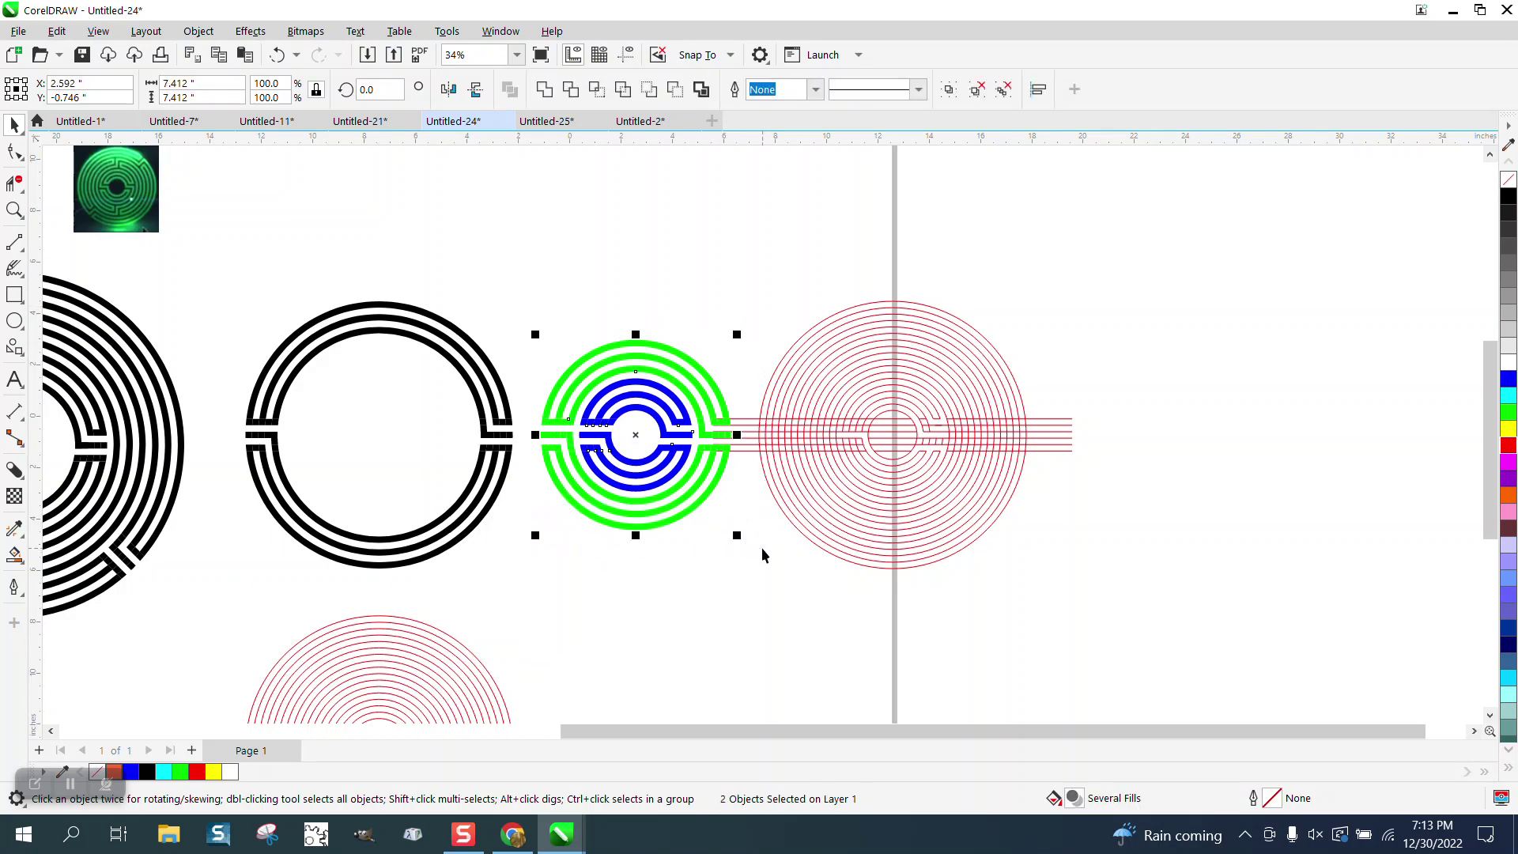
pyautogui.press('p')
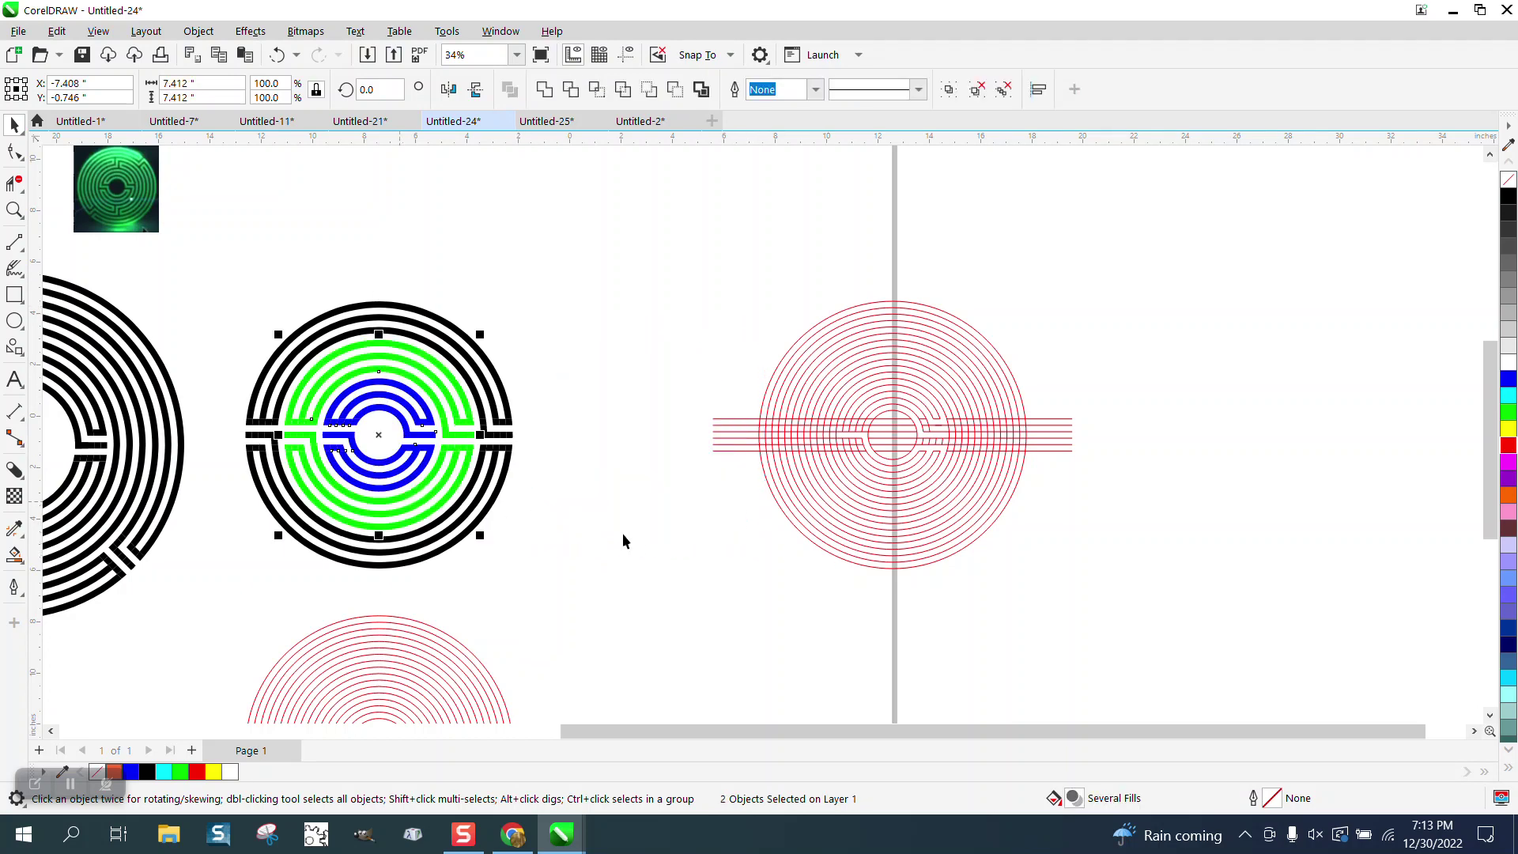
# Recolour the selected green and blue ring groups black, and deselect them
pyautogui.scroll(-1, 625, 535)
pyautogui.click(14, 211)
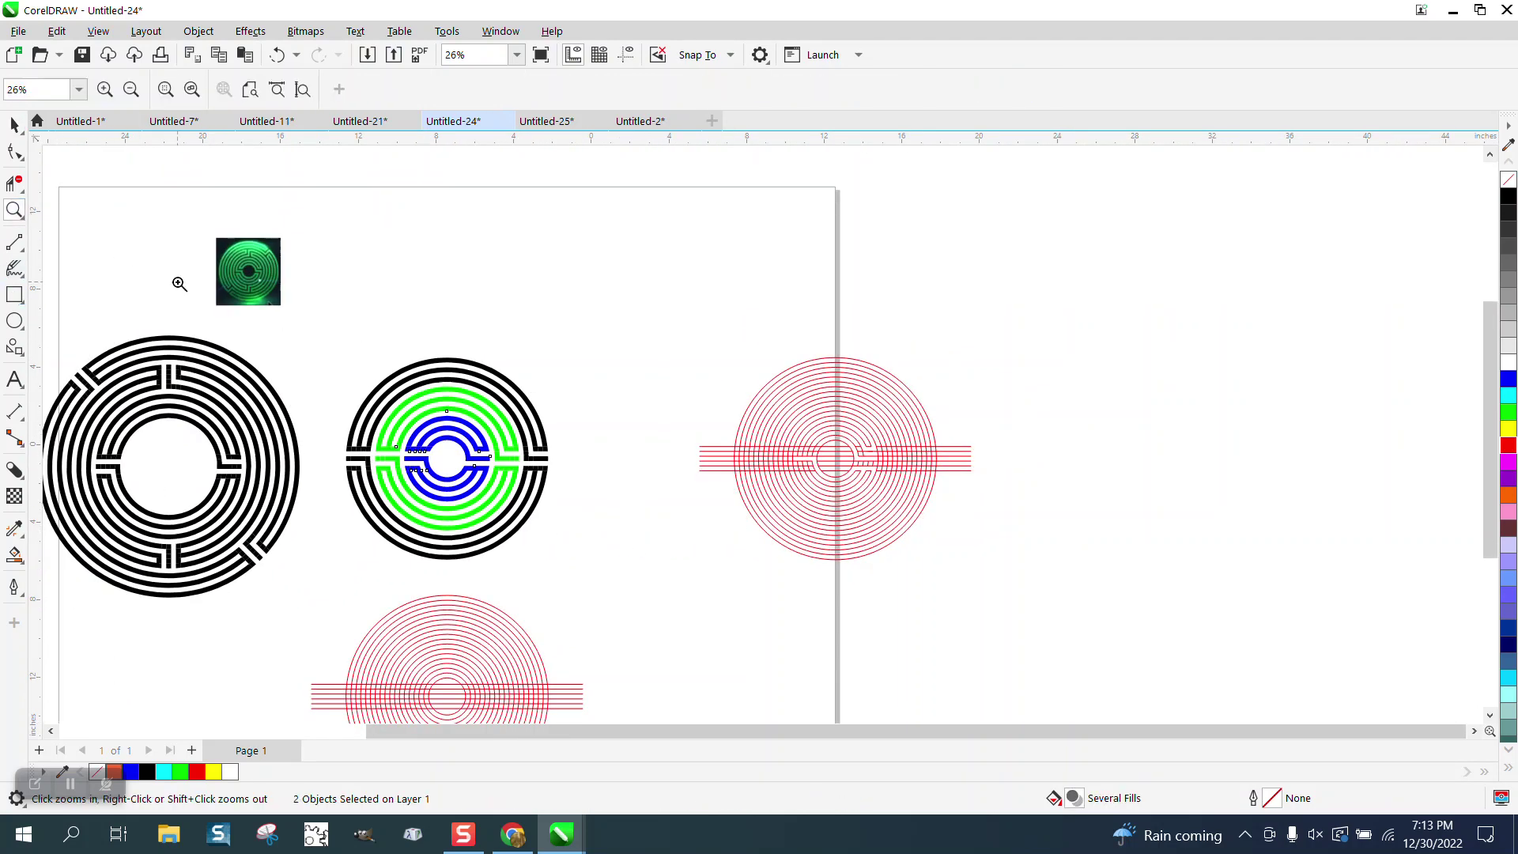
pyautogui.moveTo(324, 344); pyautogui.dragTo(694, 599)
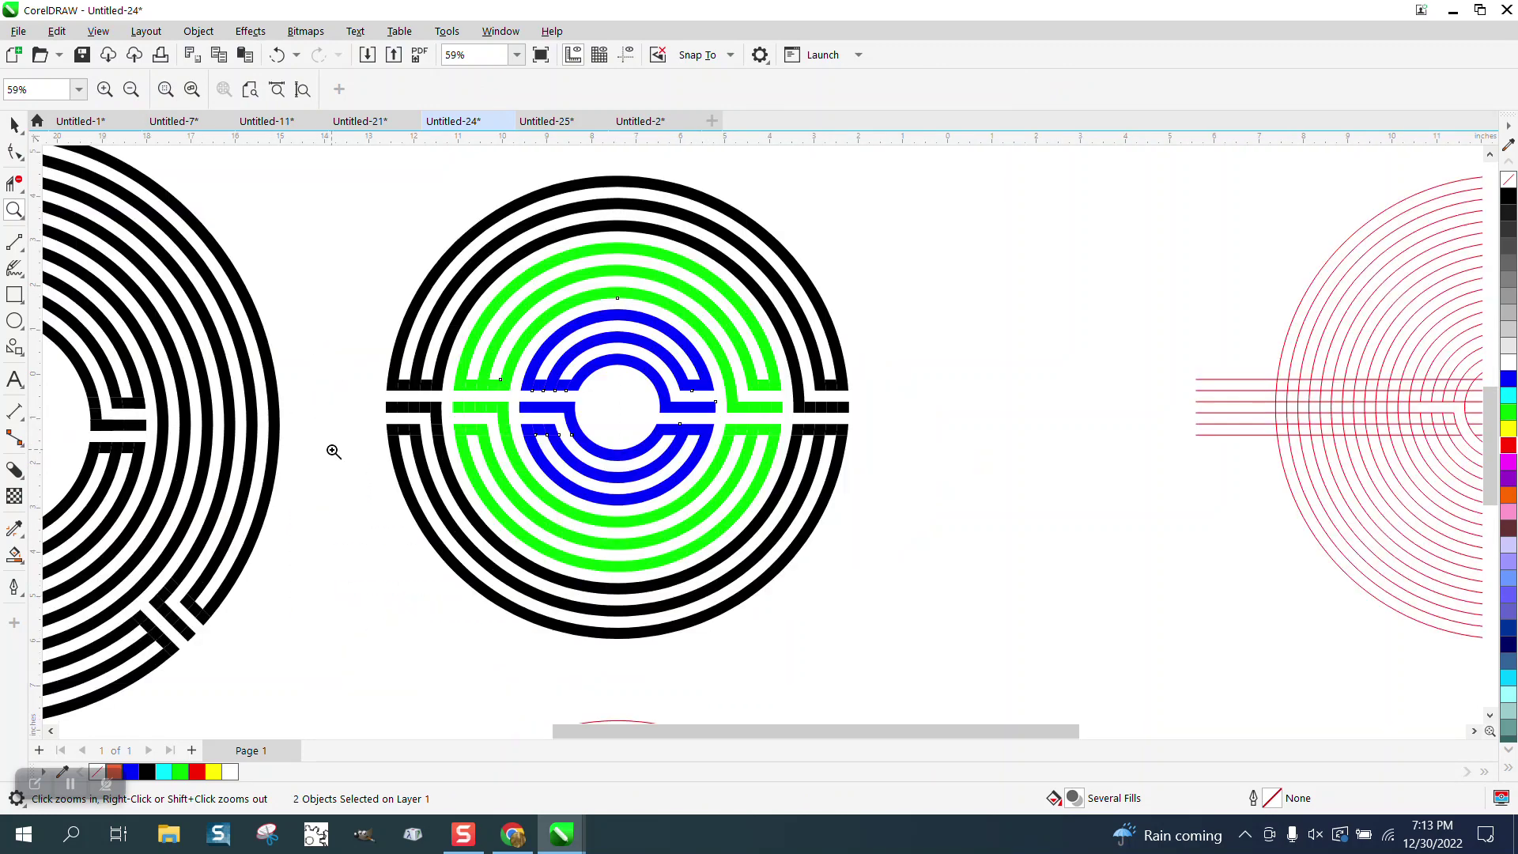
pyautogui.click(14, 125)
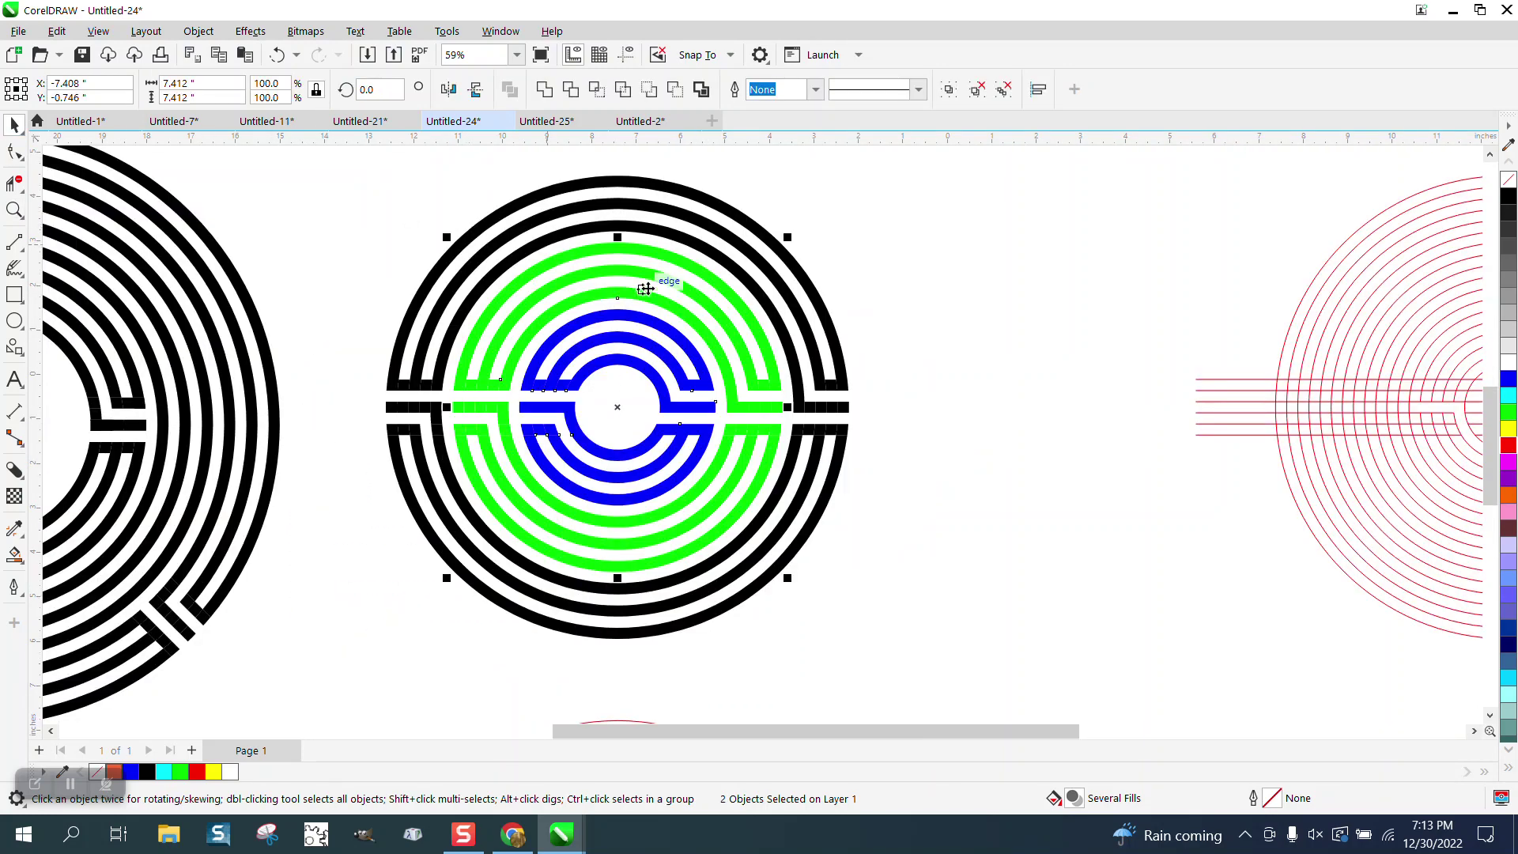
pyautogui.click(1511, 198)
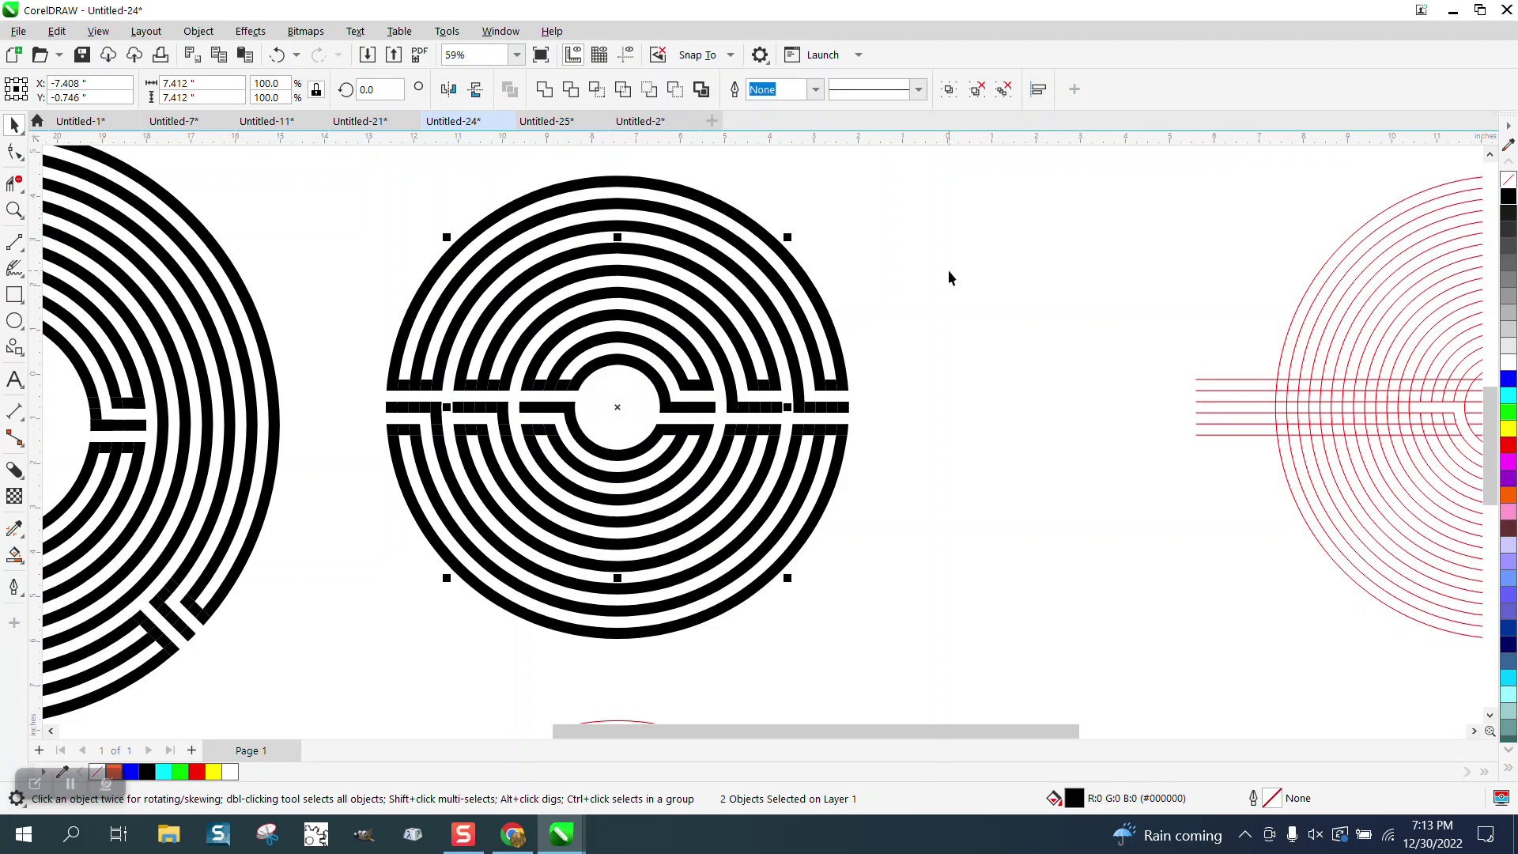
pyautogui.click(356, 167)
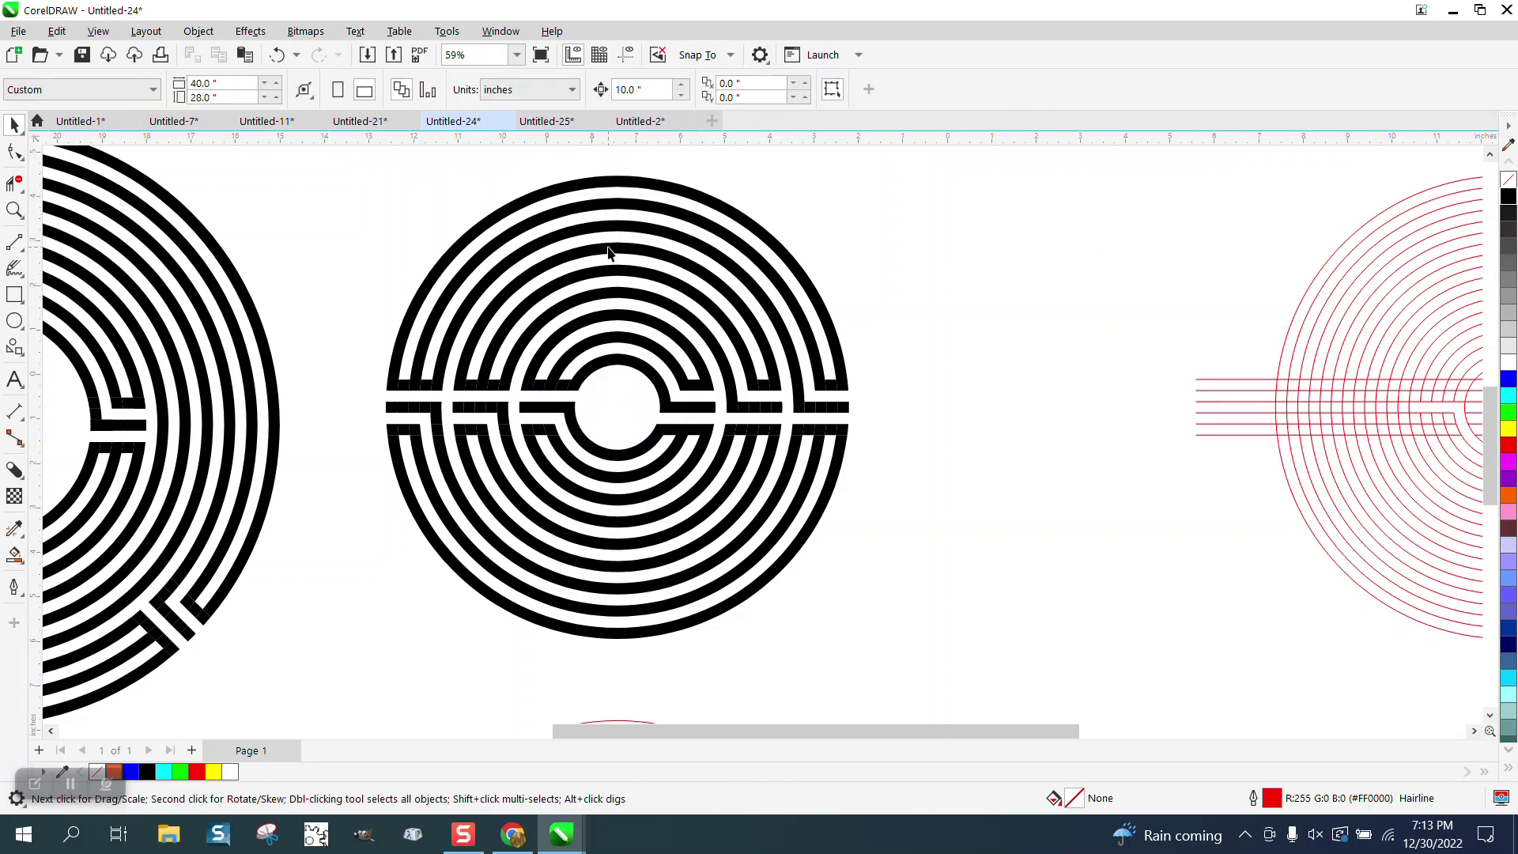
# Show the guidelines and move the vertical guideline right of the maze's centre onto its centre
pyautogui.click(609, 251)
pyautogui.moveTo(610, 138); pyautogui.dragTo(613, 160)
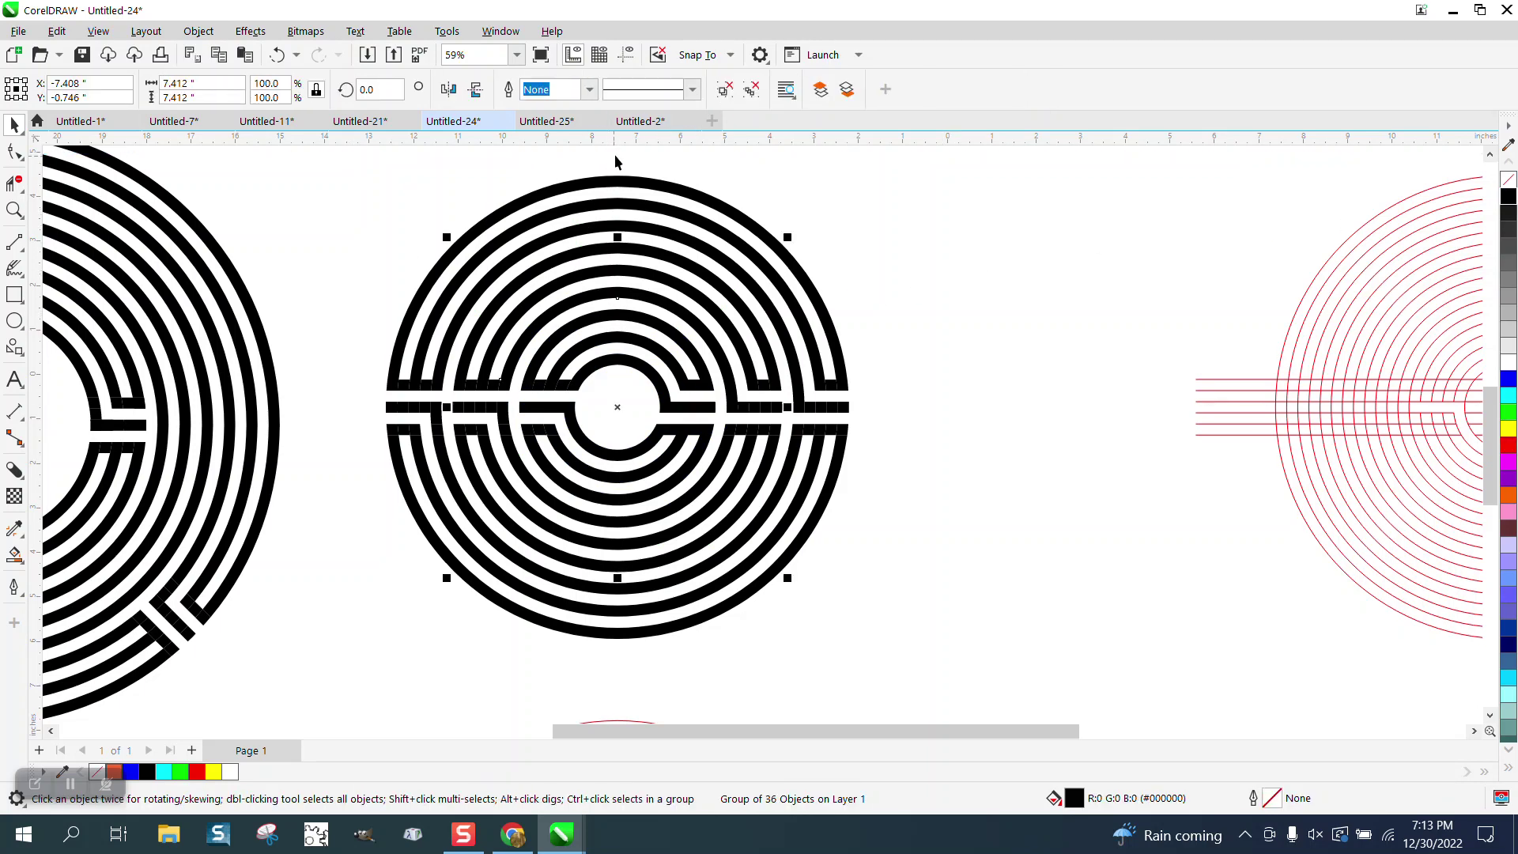
pyautogui.click(629, 55)
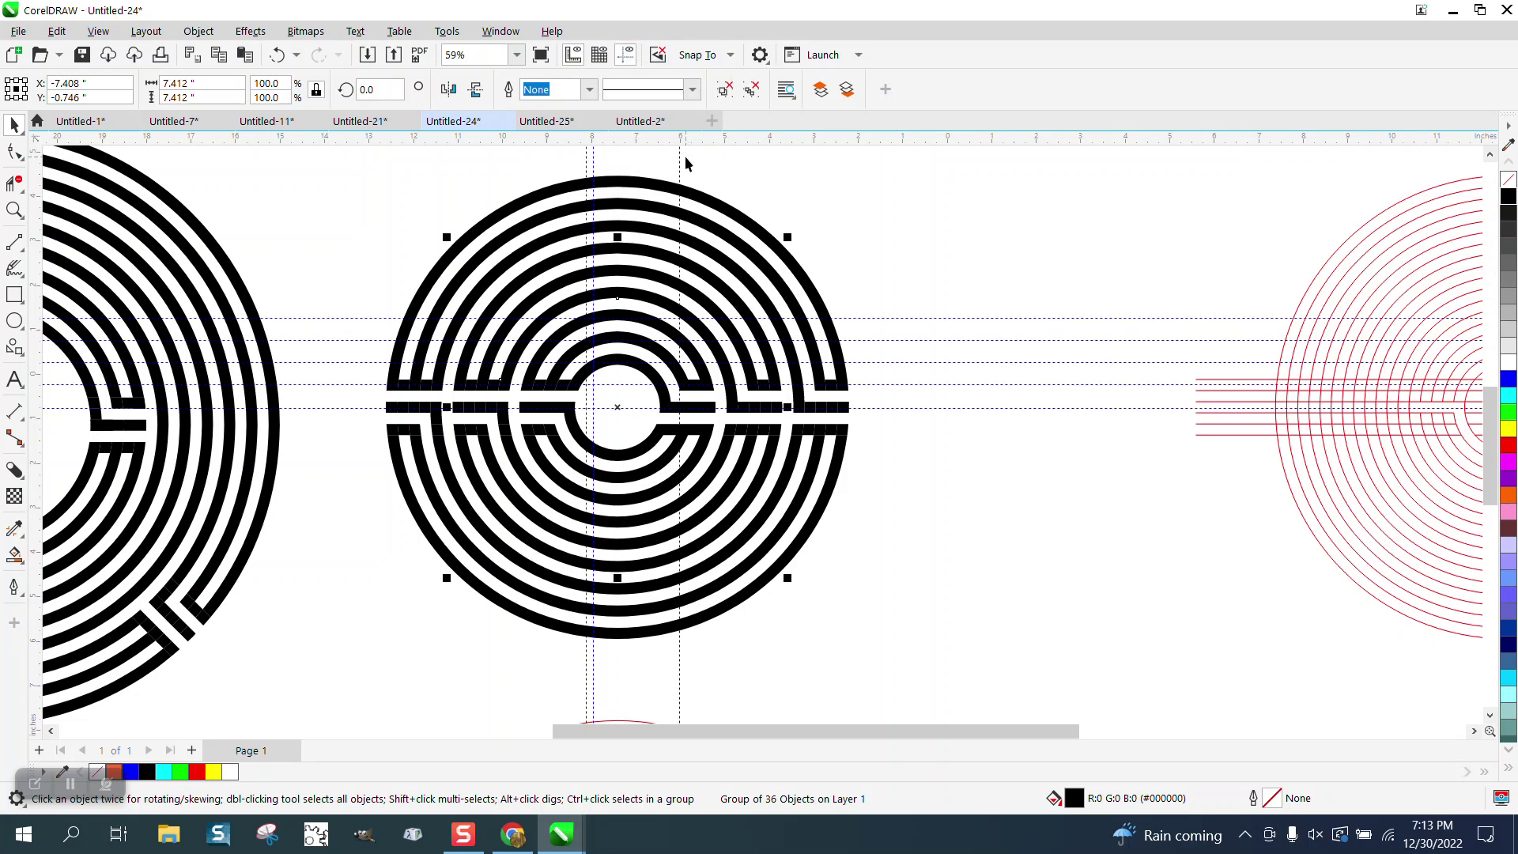
pyautogui.moveTo(680, 158); pyautogui.dragTo(618, 158)
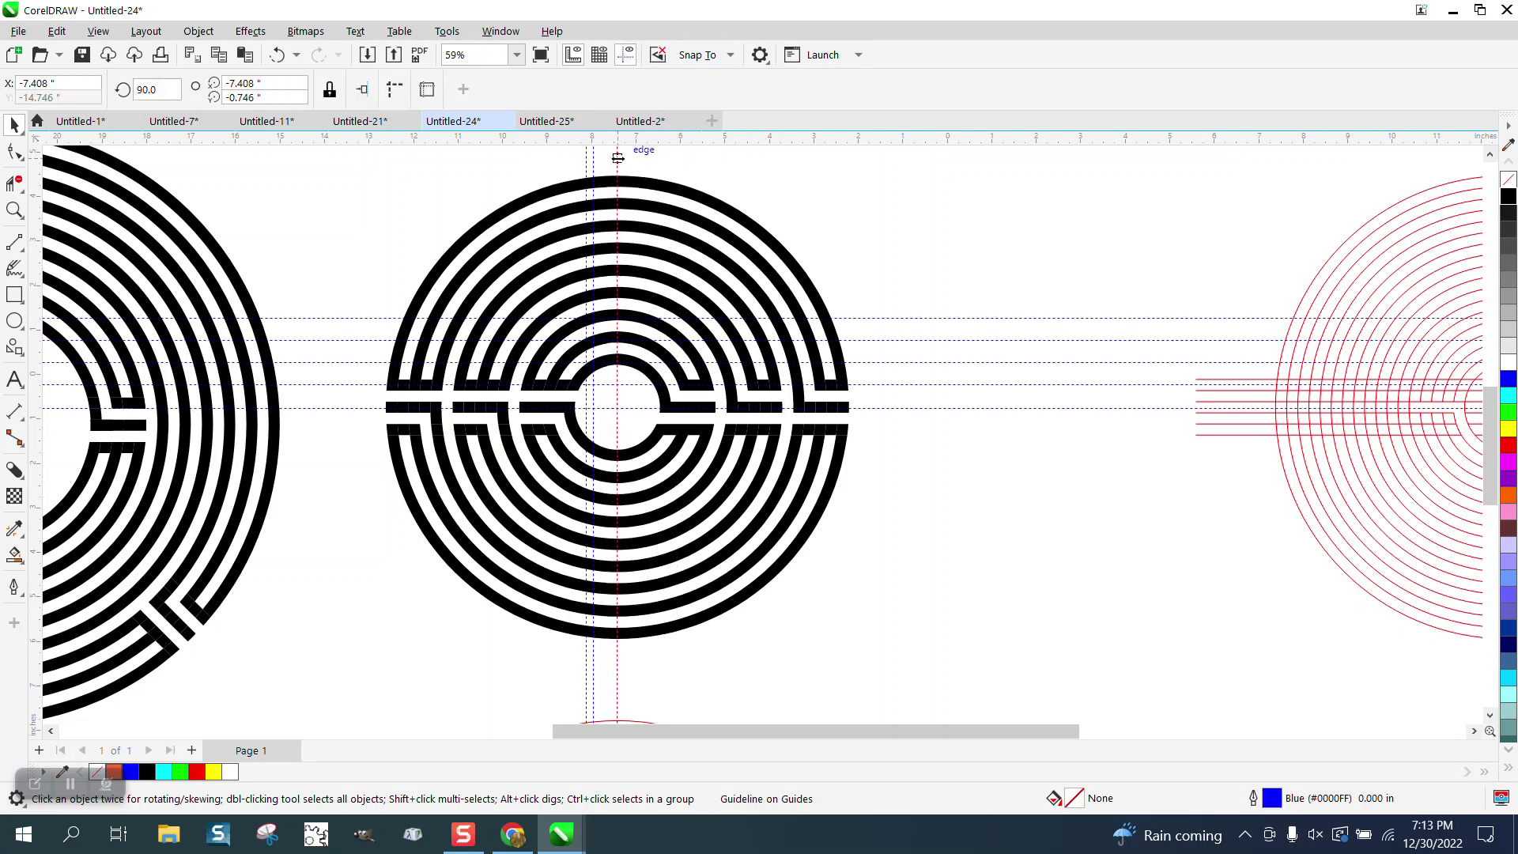
# Delete the vertical guidelines crossing the maze
pyautogui.click(617, 158)
pyautogui.press('Delete')
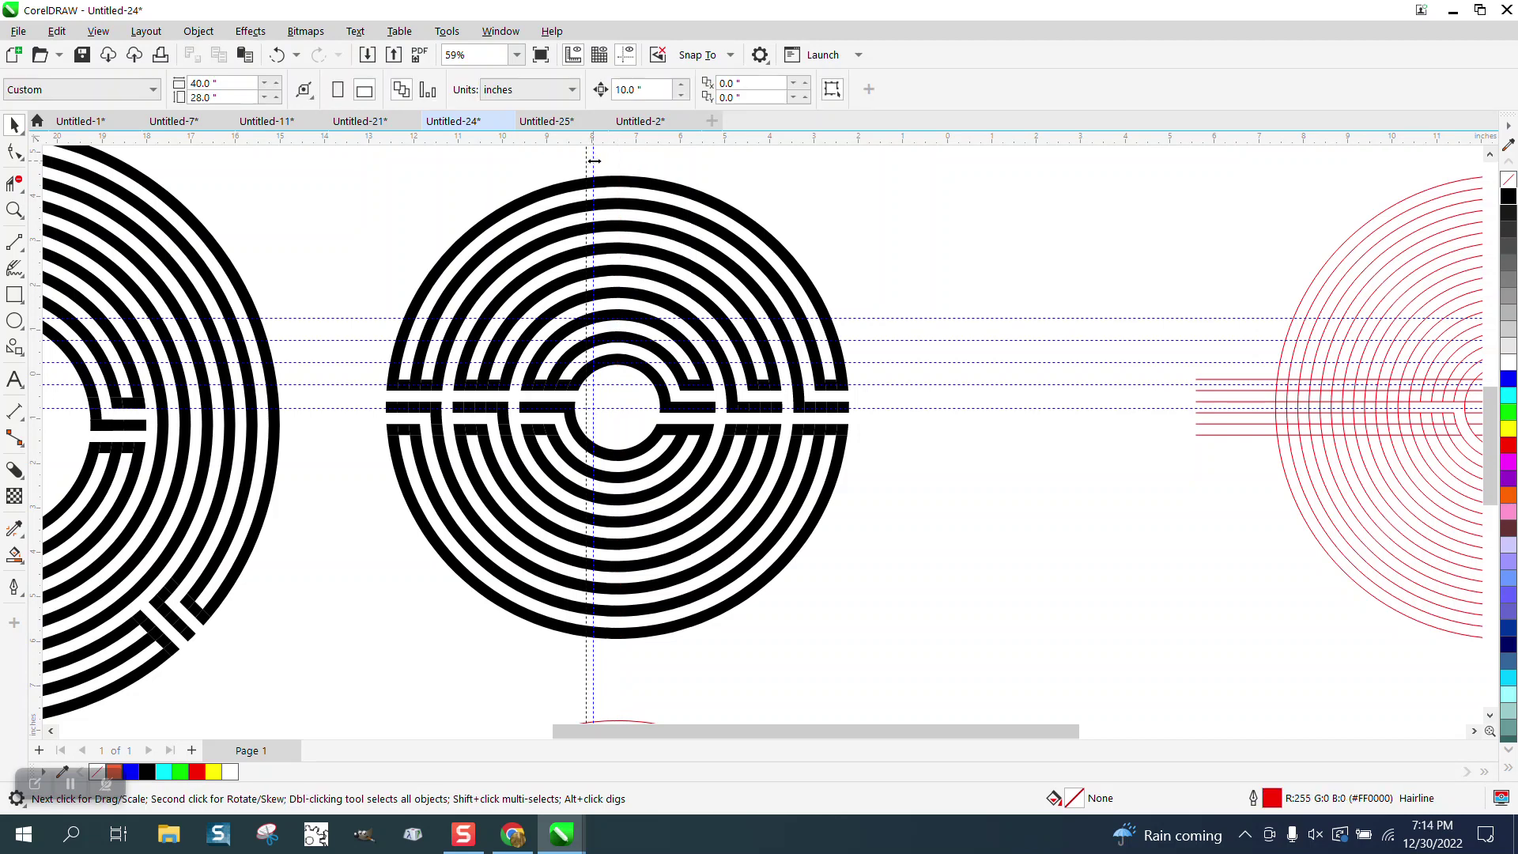
pyautogui.click(594, 160)
pyautogui.press('Delete')
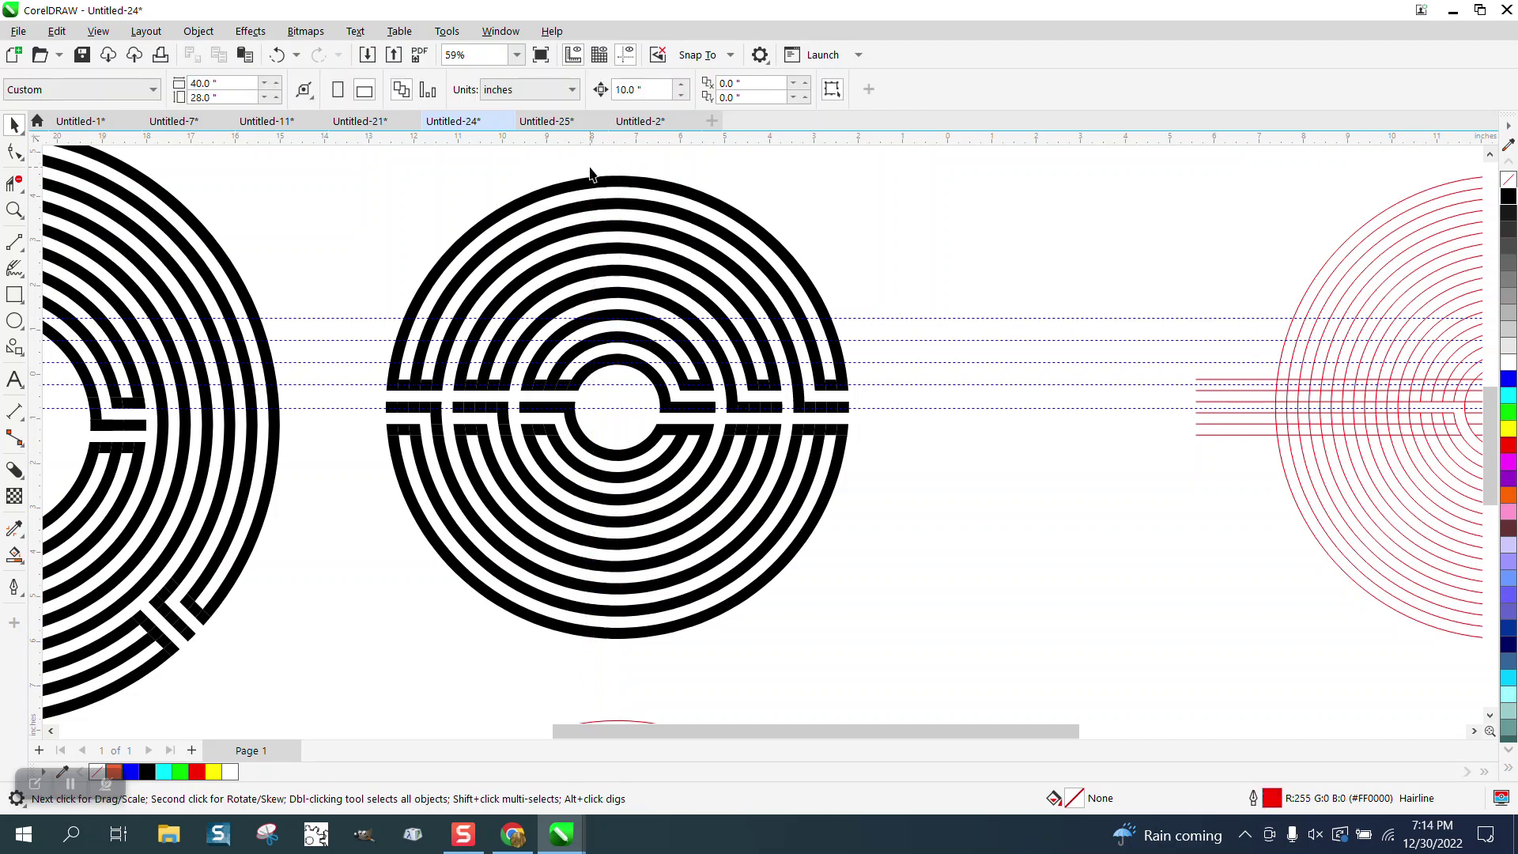
# Delete the five horizontal guidelines crossing the maze
pyautogui.click(886, 318)
pyautogui.press('Delete')
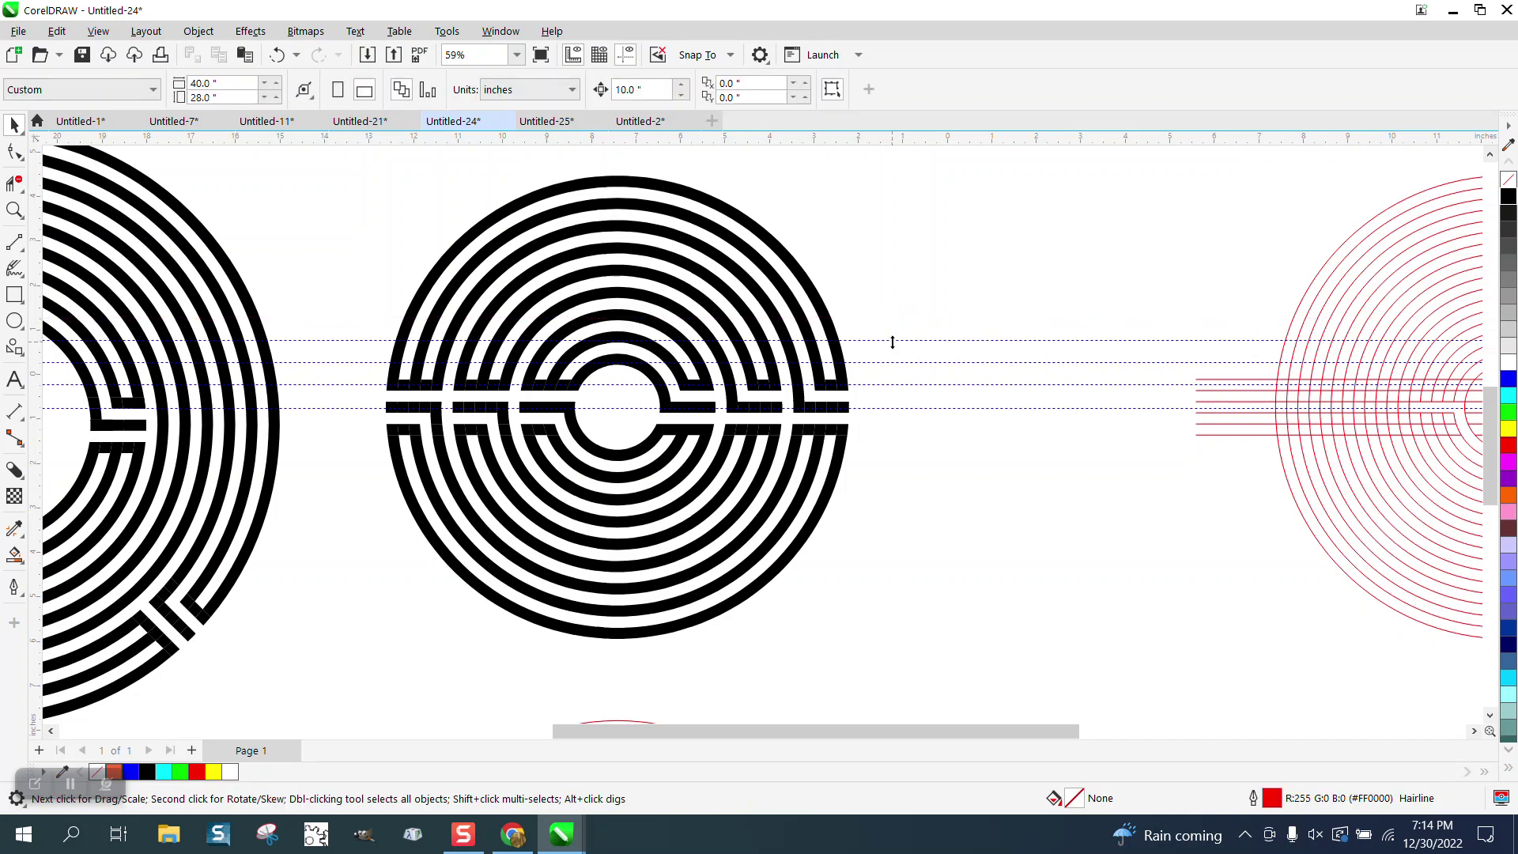
pyautogui.click(892, 341)
pyautogui.press('Delete')
pyautogui.click(892, 363)
pyautogui.press('Delete')
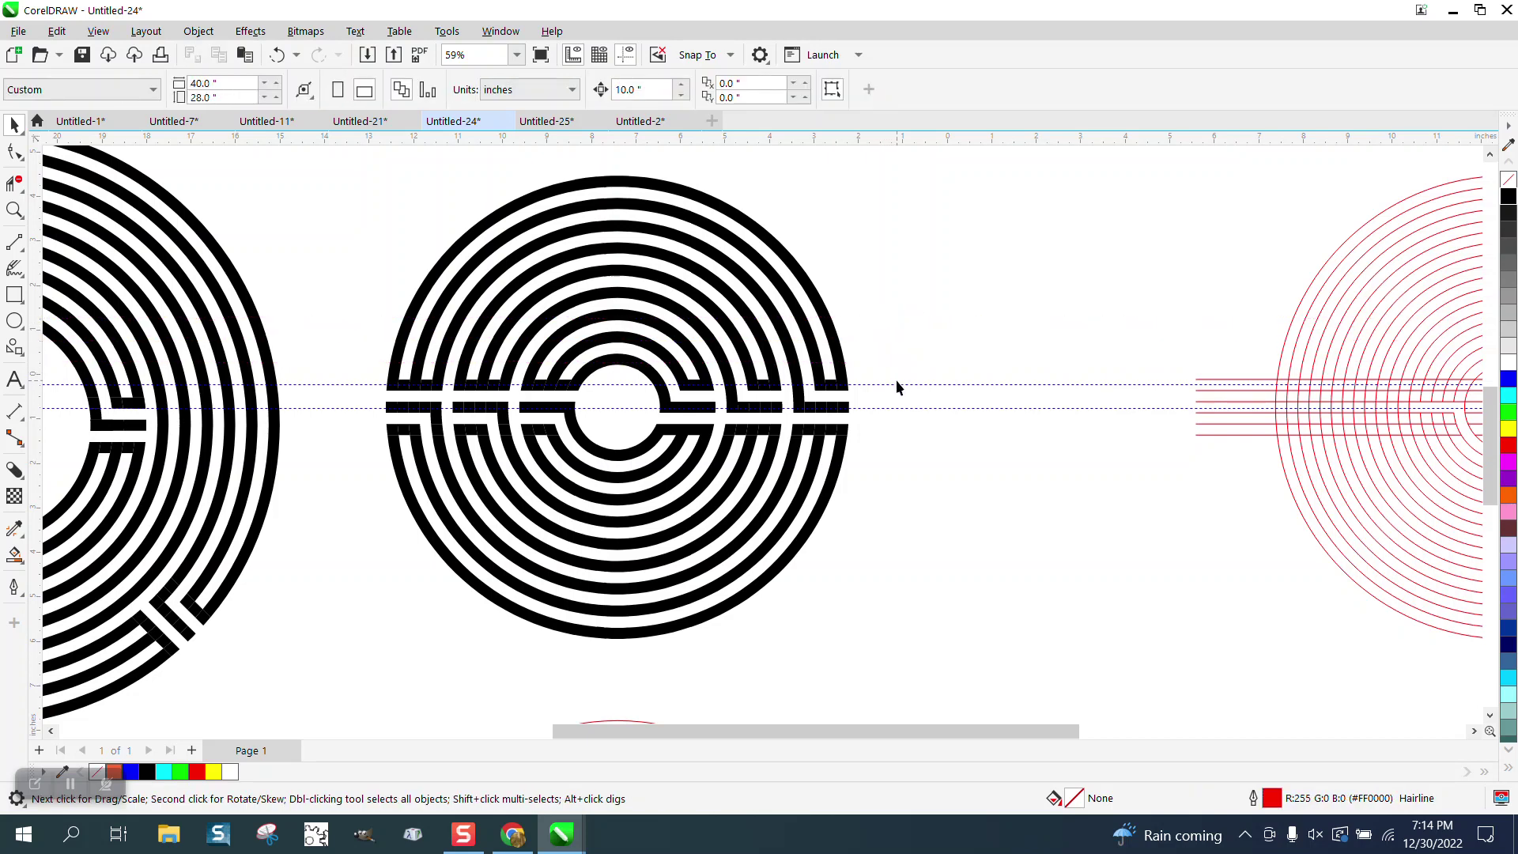
pyautogui.click(897, 385)
pyautogui.press('Delete')
pyautogui.click(898, 408)
pyautogui.press('Delete')
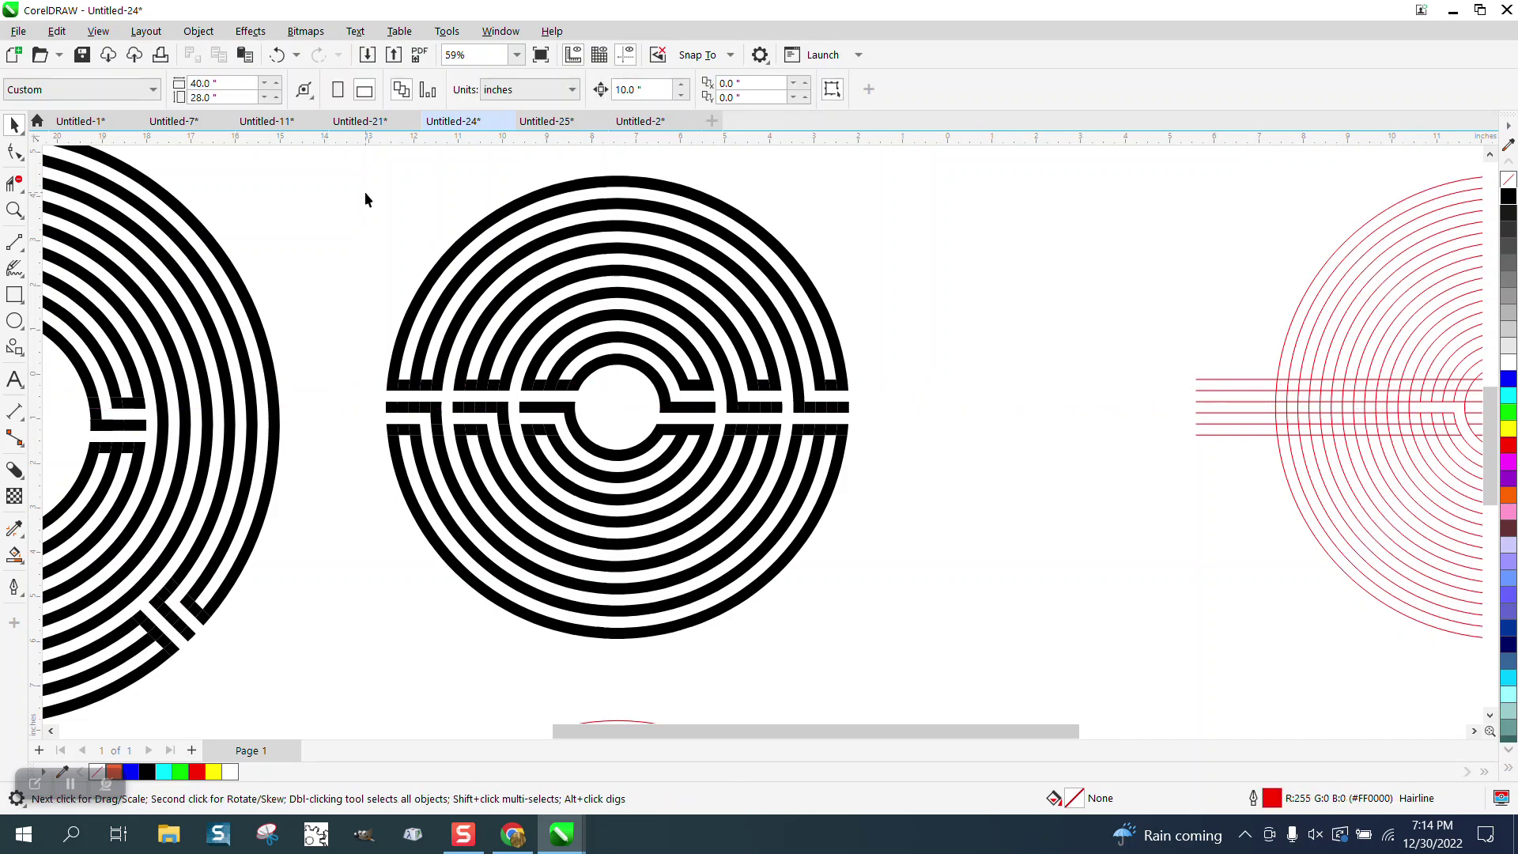
# Place a new horizontal and a new vertical guideline through the centre of the smaller black maze
pyautogui.moveTo(352, 178); pyautogui.dragTo(1025, 631)
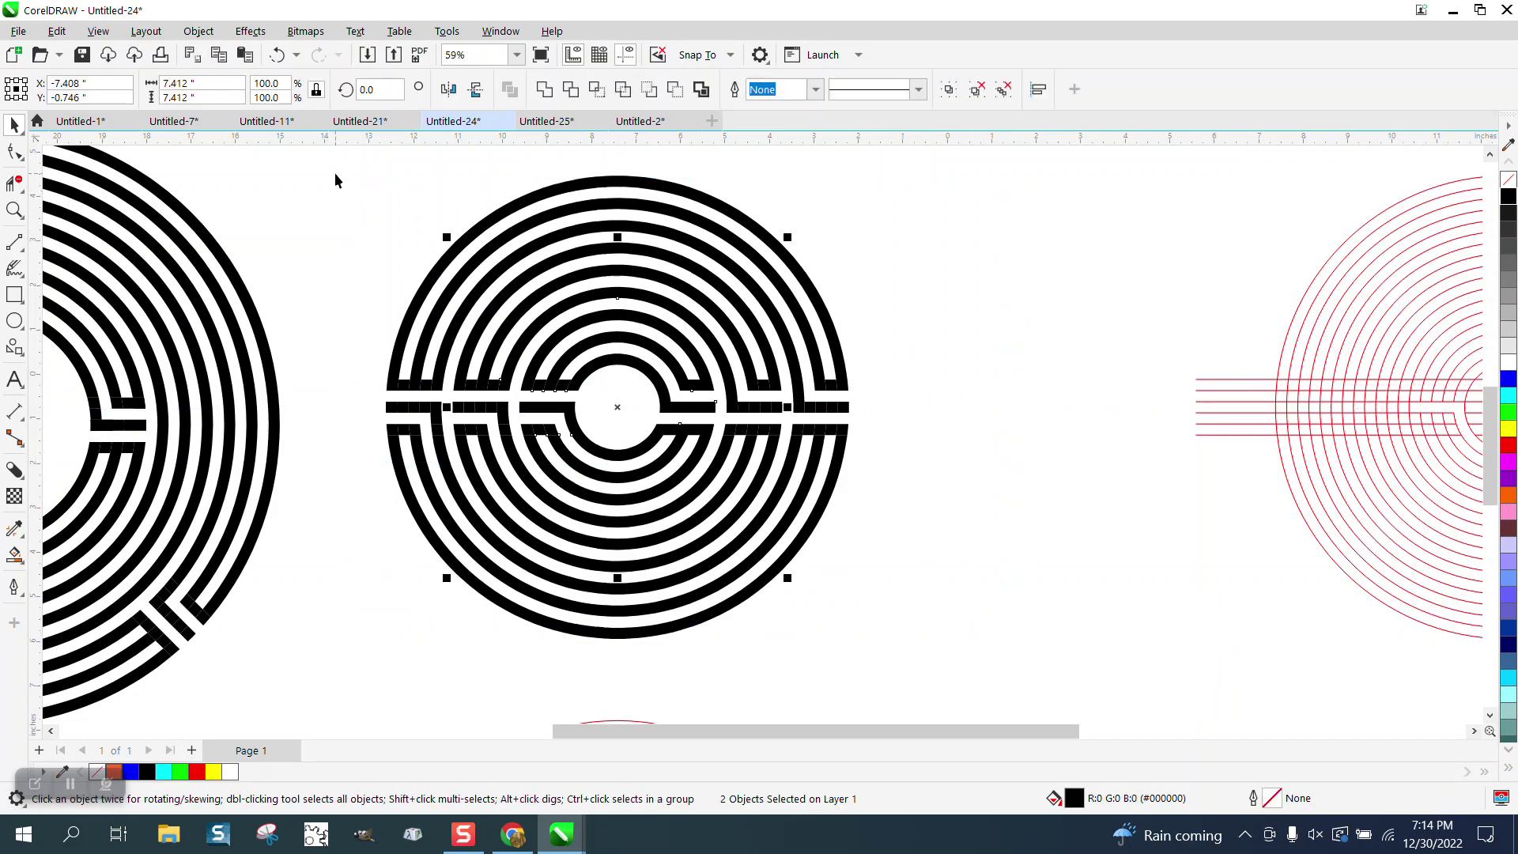
pyautogui.moveTo(335, 173); pyautogui.dragTo(977, 618)
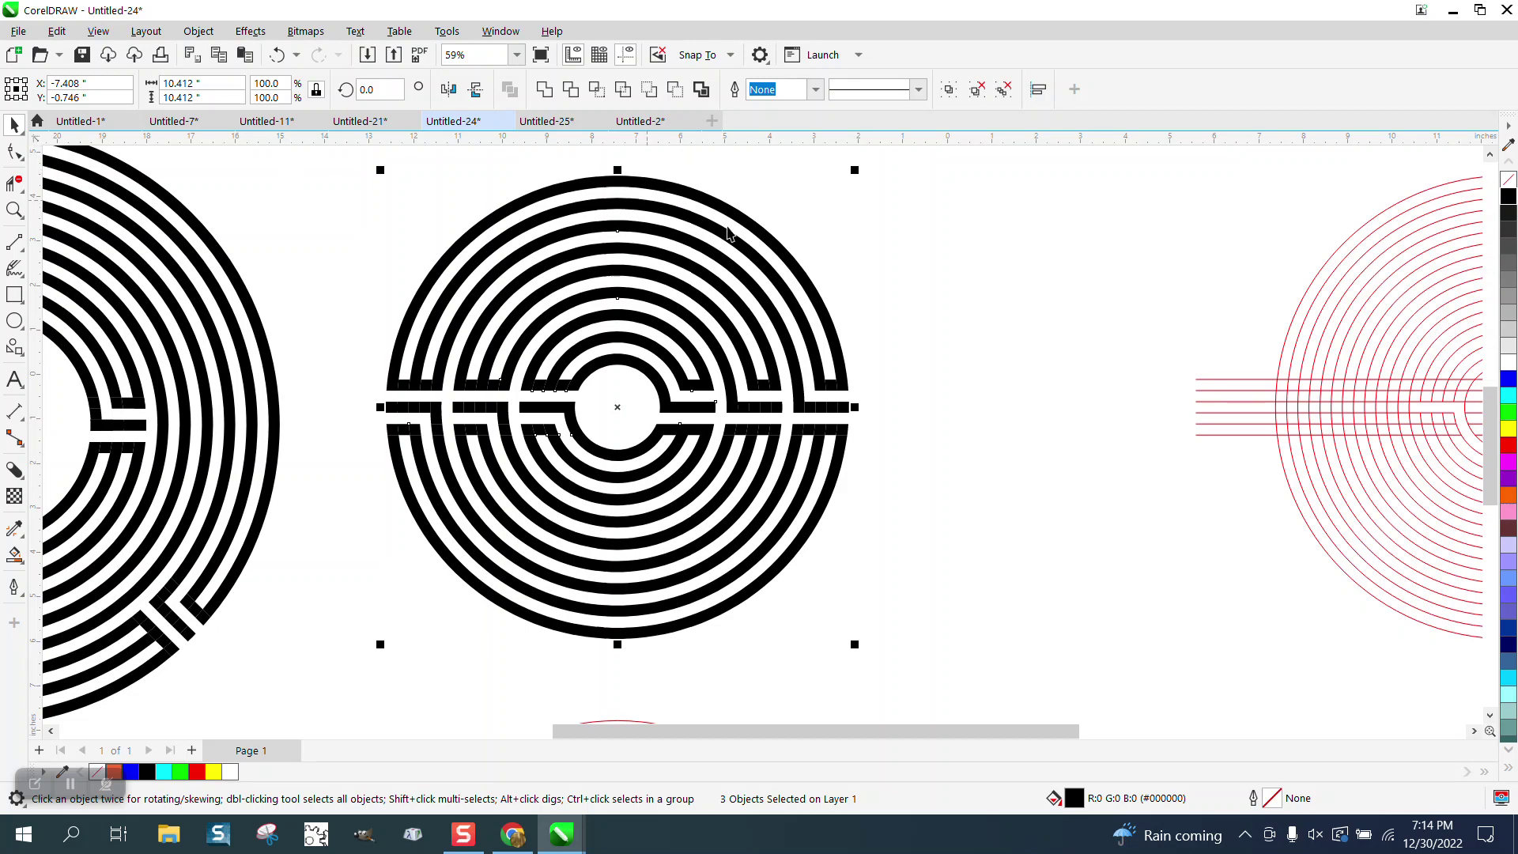
pyautogui.scroll(-3, 727, 232)
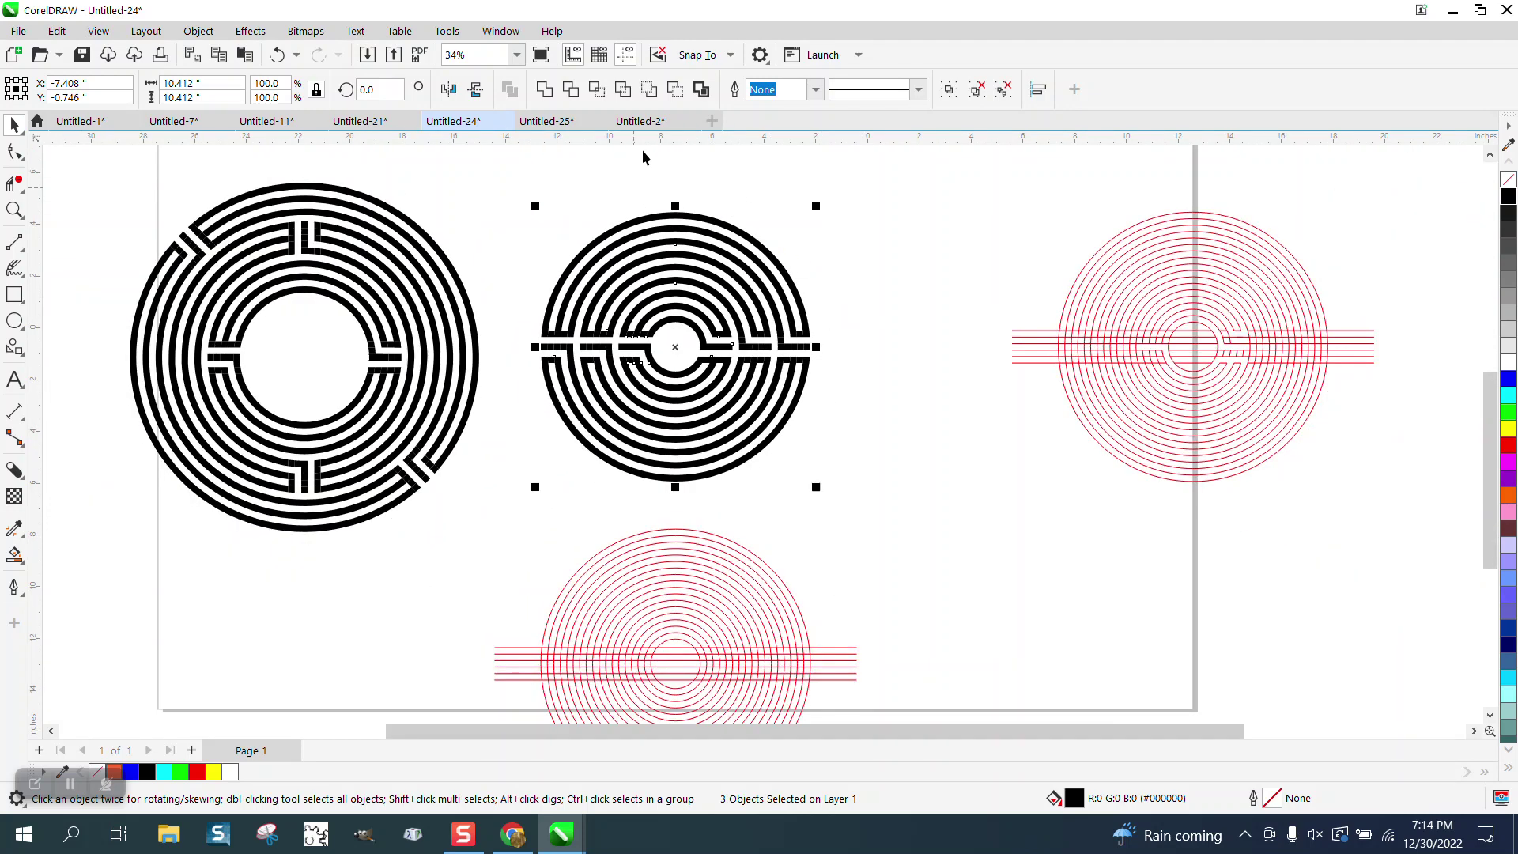
pyautogui.moveTo(643, 142); pyautogui.dragTo(664, 346)
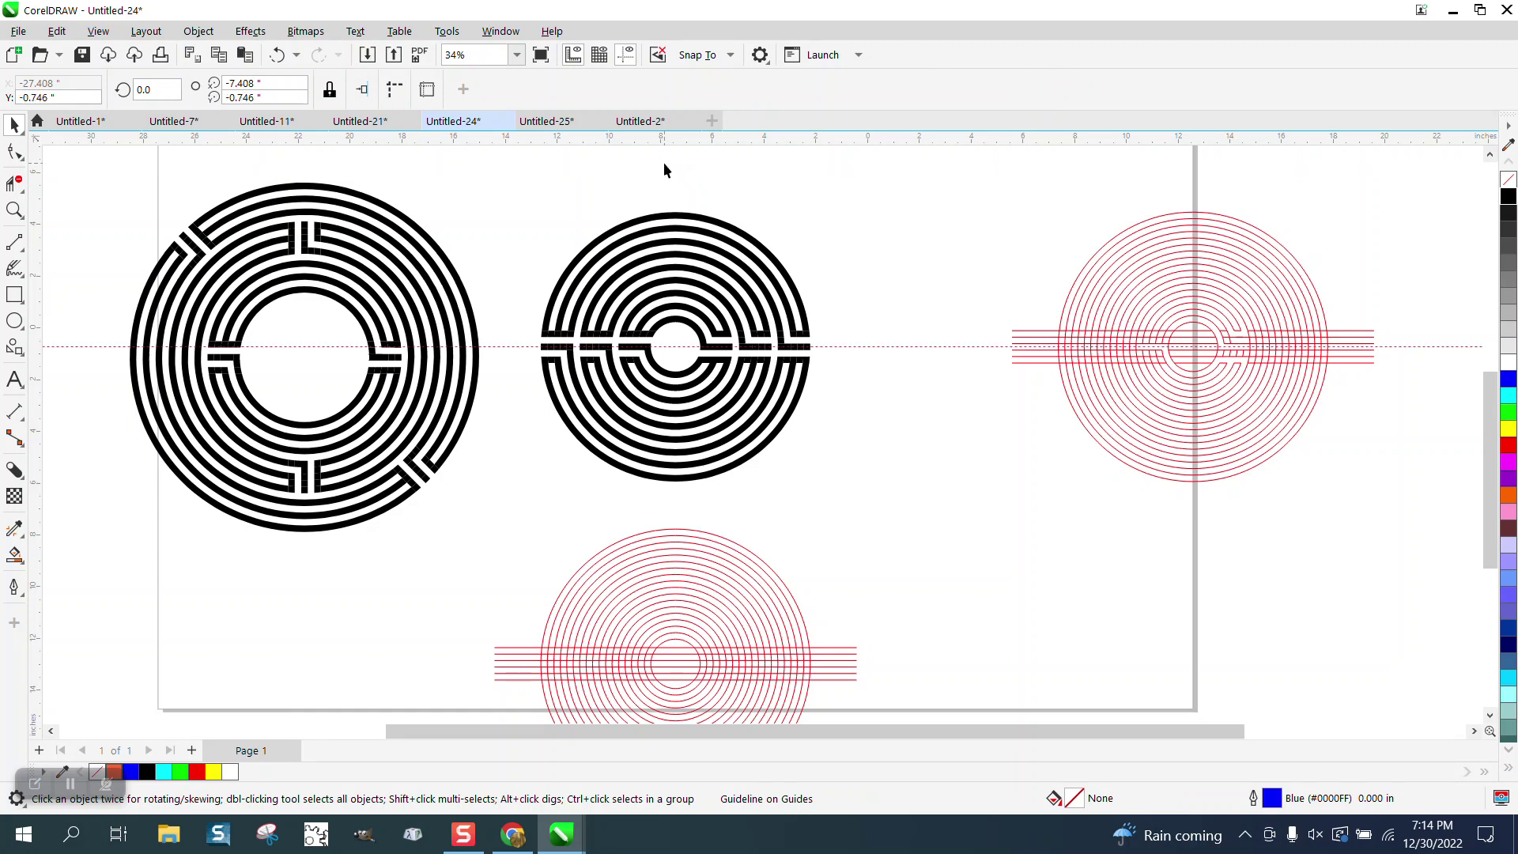
pyautogui.moveTo(35, 221); pyautogui.dragTo(675, 225)
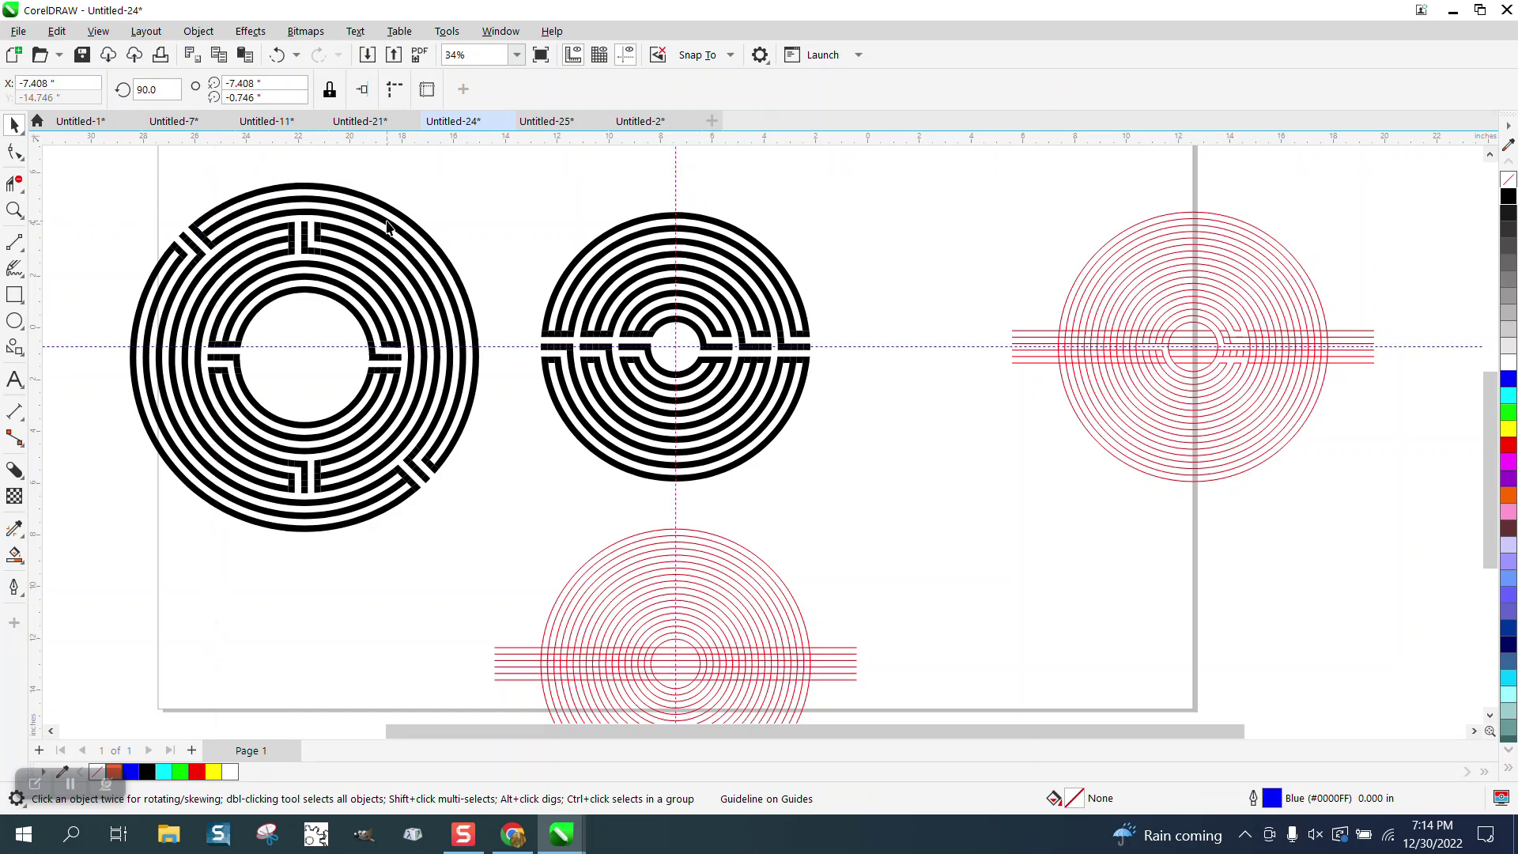
# Rotate the middle ring group of the smaller black maze to 90 degrees
pyautogui.click(800, 323)
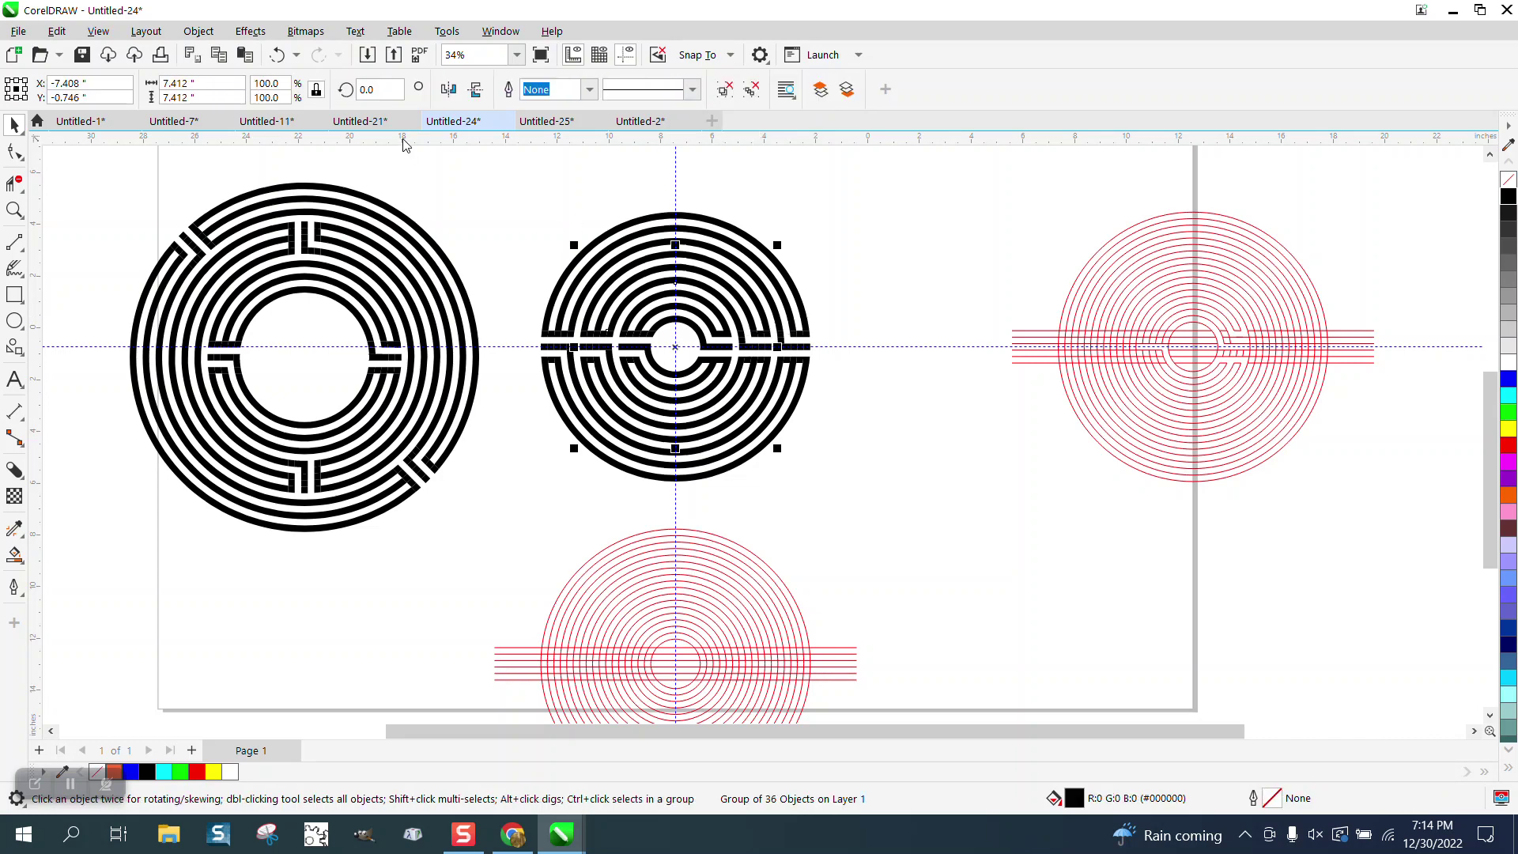
pyautogui.click(369, 90)
pyautogui.write('90')
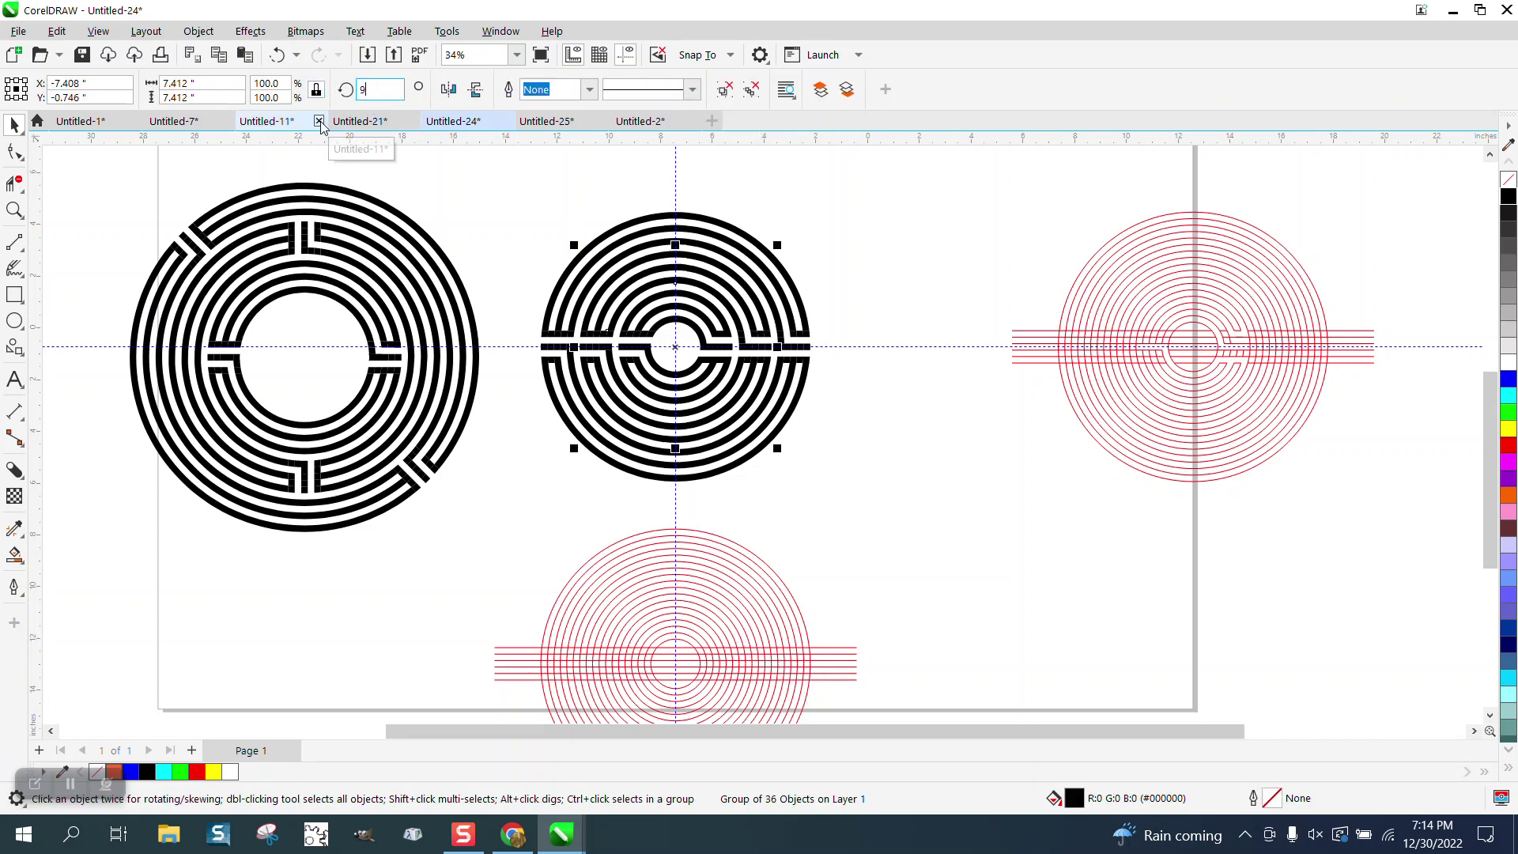
pyautogui.press('Return')
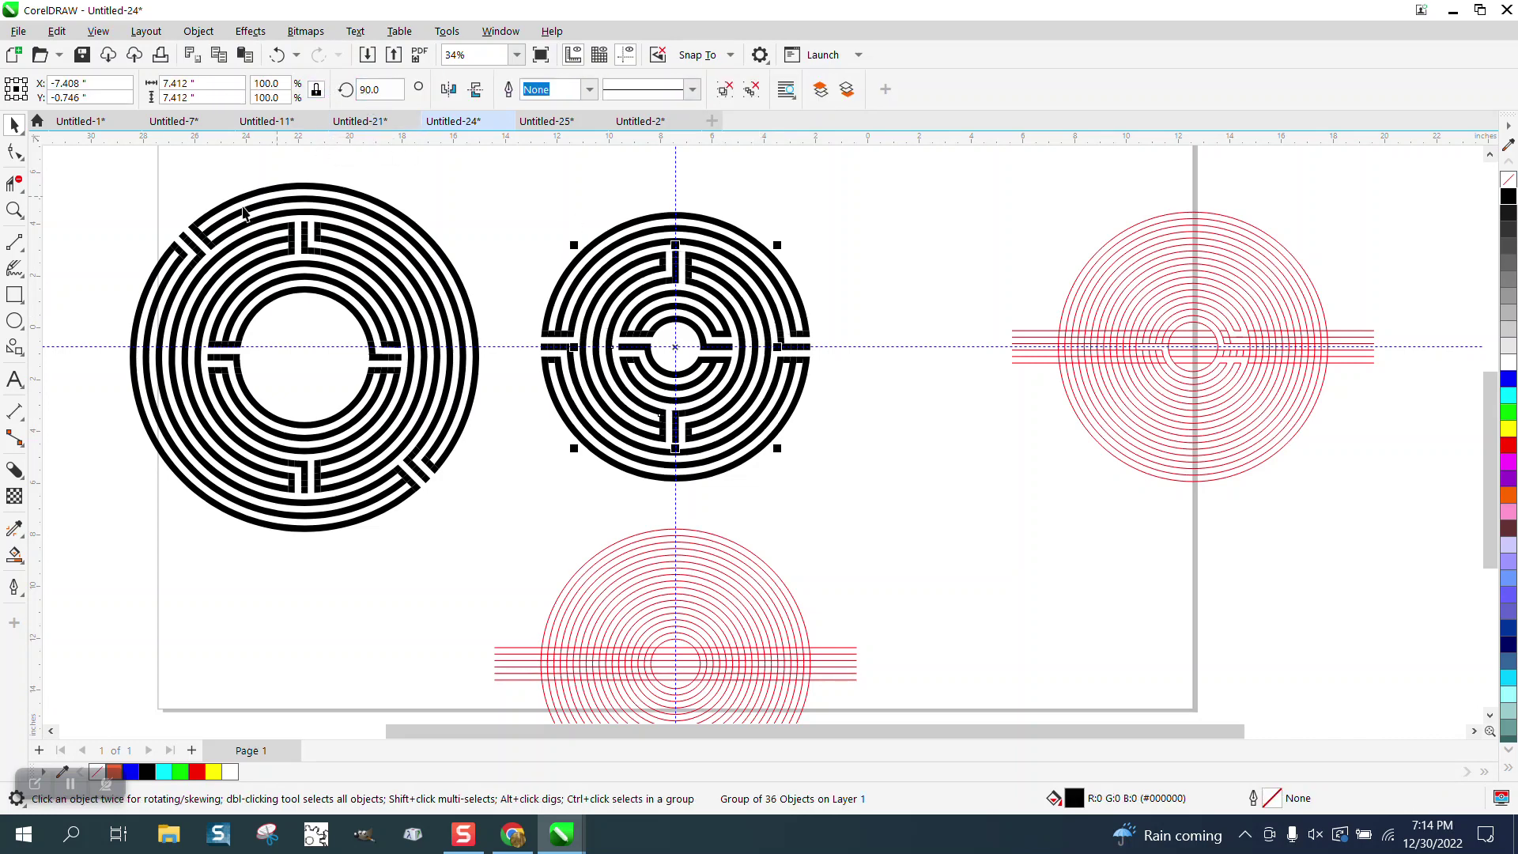
# Rotate the outer ring group of the smaller black maze to 45 degrees
pyautogui.click(792, 289)
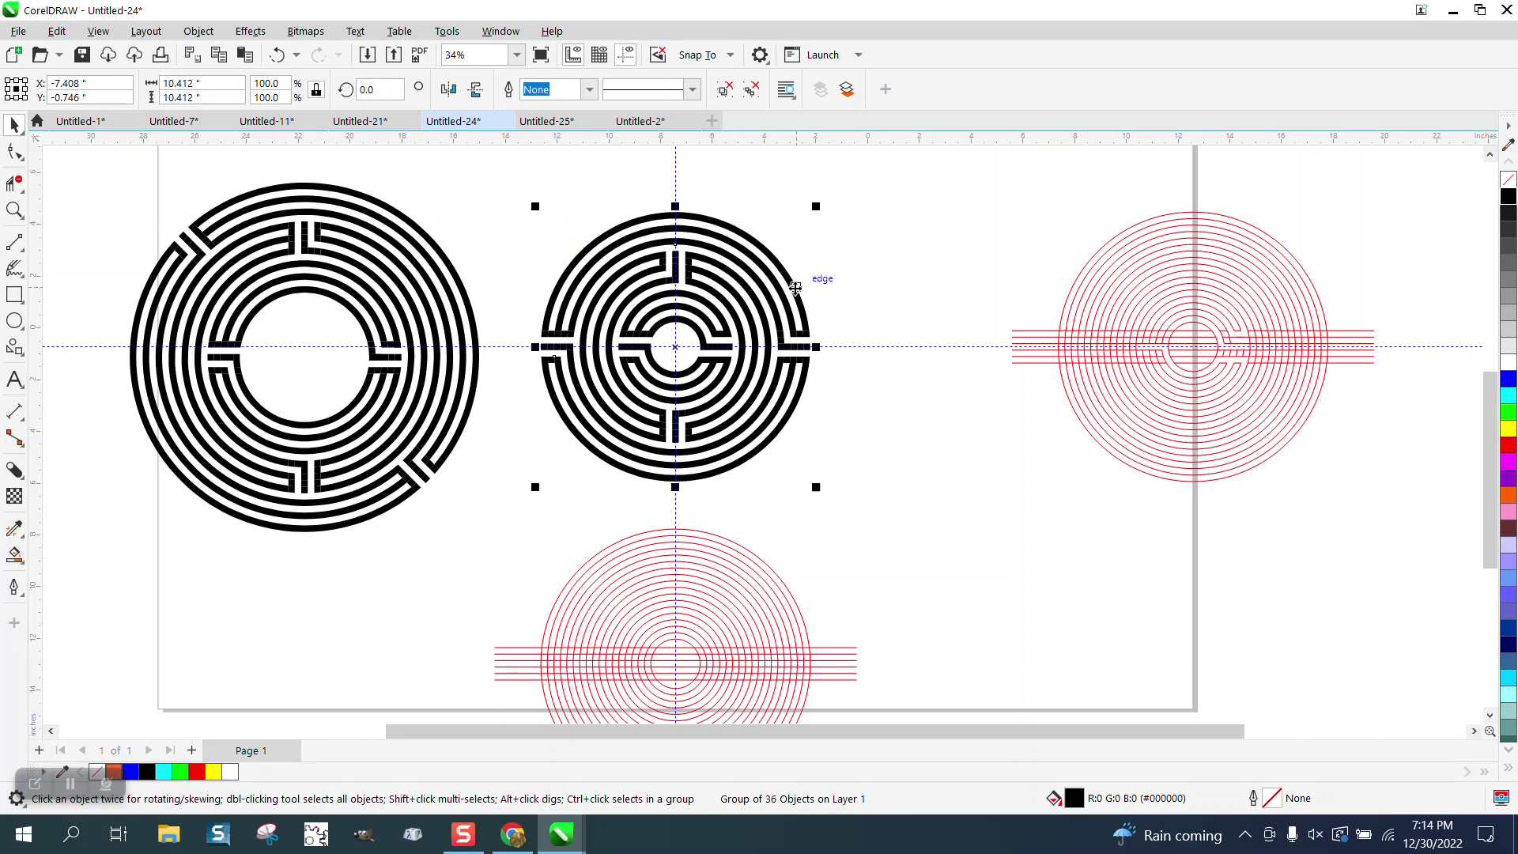
pyautogui.click(358, 89)
pyautogui.write('45')
pyautogui.press('Return')
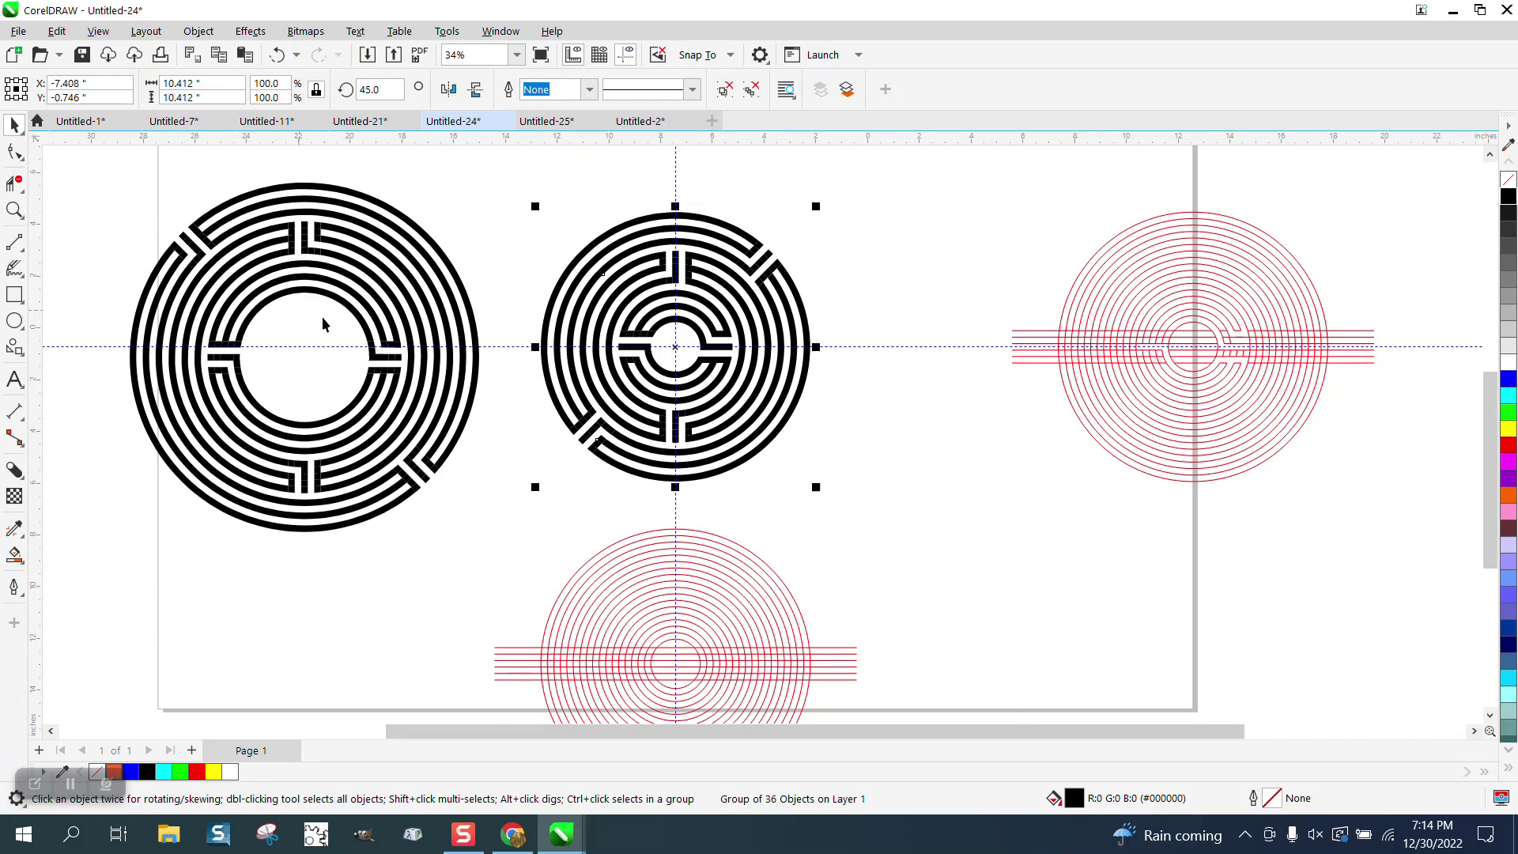
# Select all three ring groups of the smaller black maze and move them off the guidelines, above the red guide circles near the page's edge
pyautogui.moveTo(502, 178); pyautogui.dragTo(925, 524)
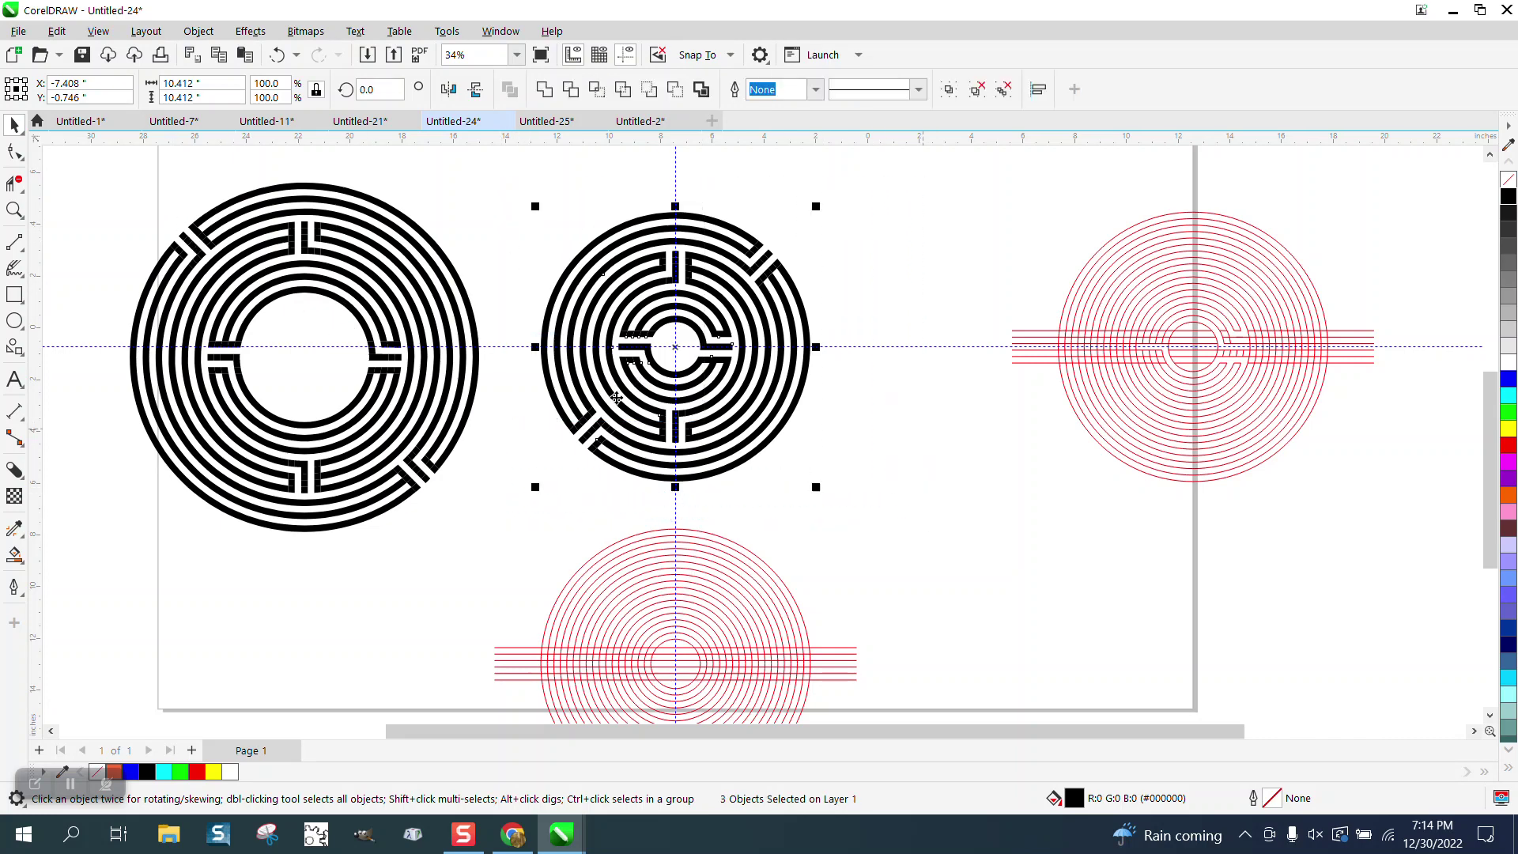
pyautogui.click(14, 210)
pyautogui.moveTo(540, 185); pyautogui.dragTo(885, 484)
pyautogui.scroll(-1, 771, 419)
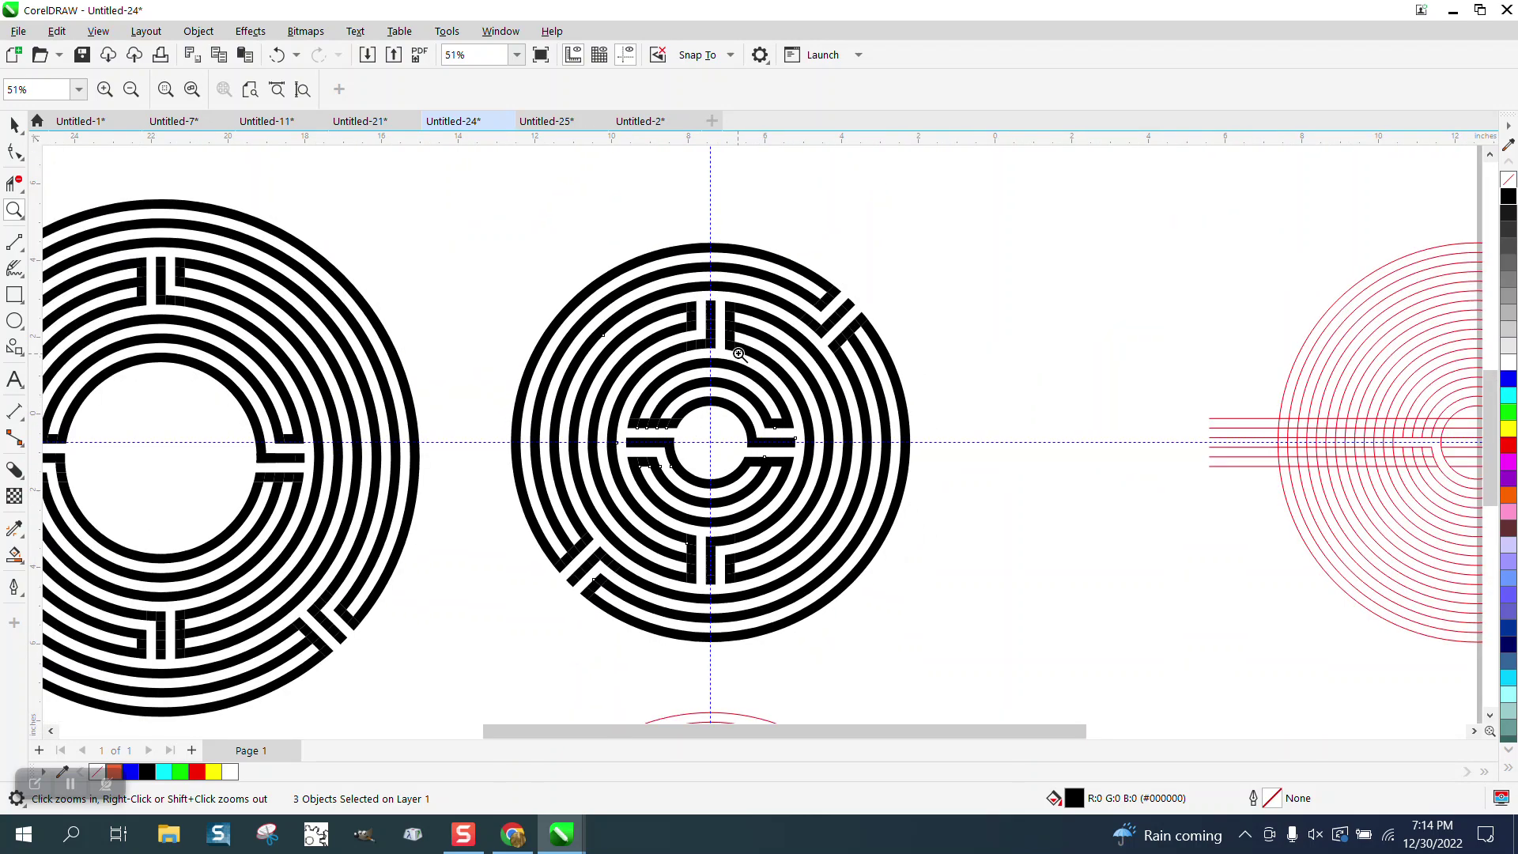
pyautogui.scroll(-3, 798, 323)
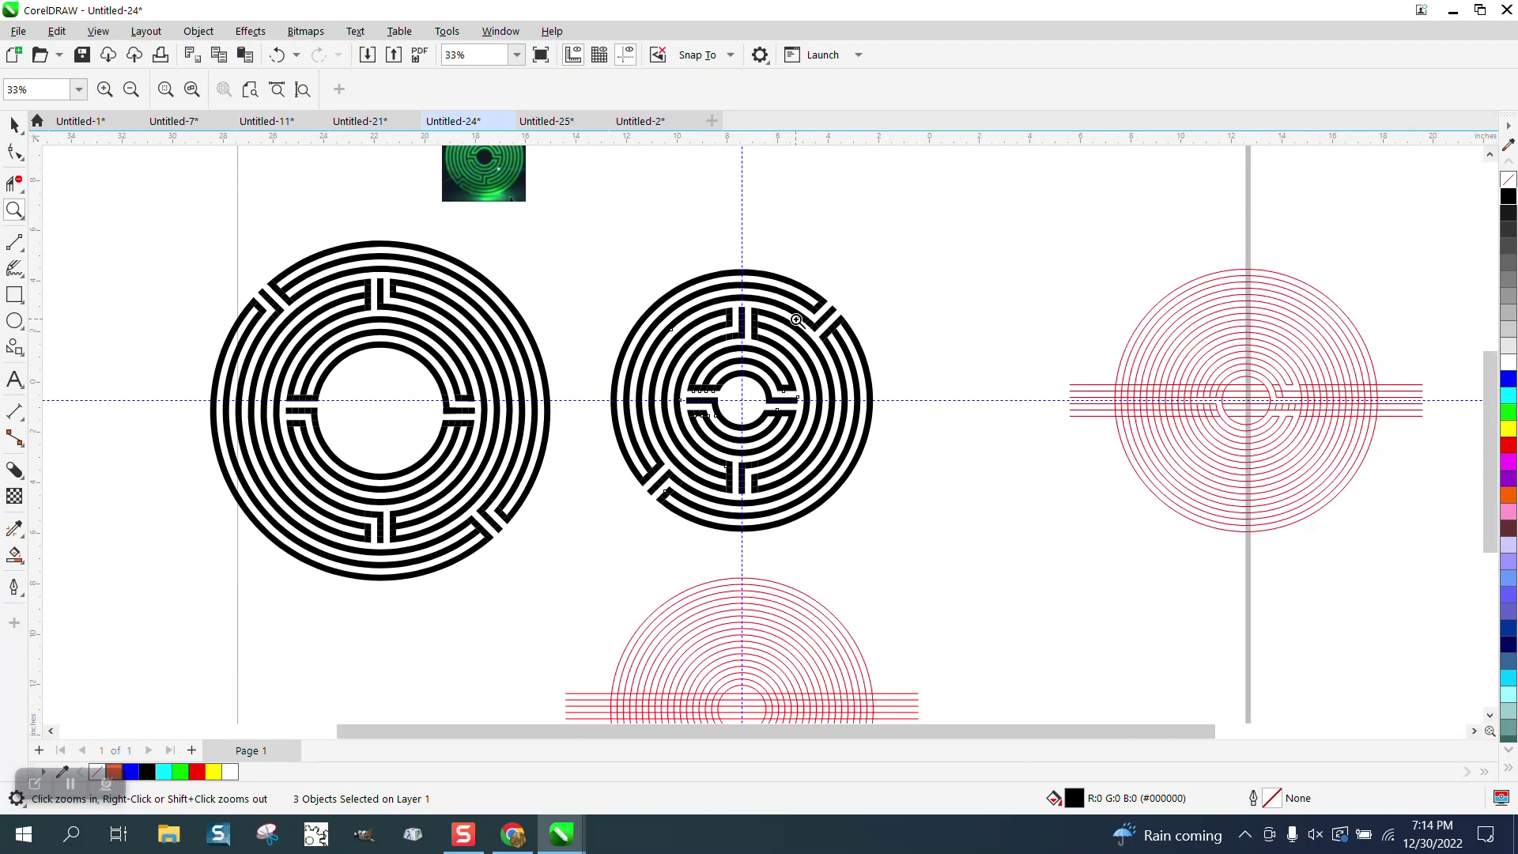
pyautogui.click(14, 125)
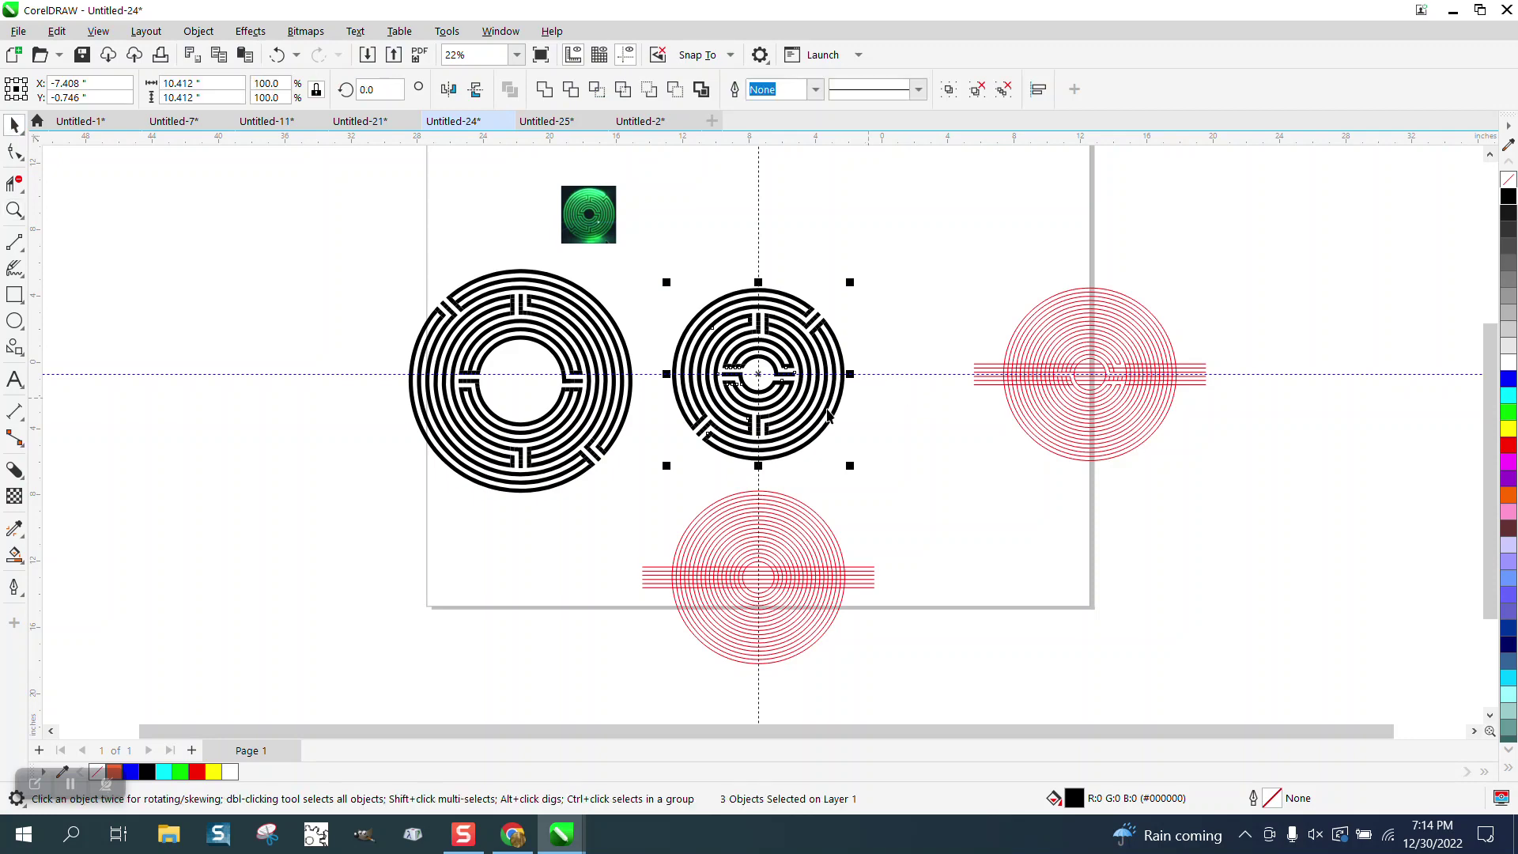
pyautogui.moveTo(651, 289); pyautogui.dragTo(906, 479)
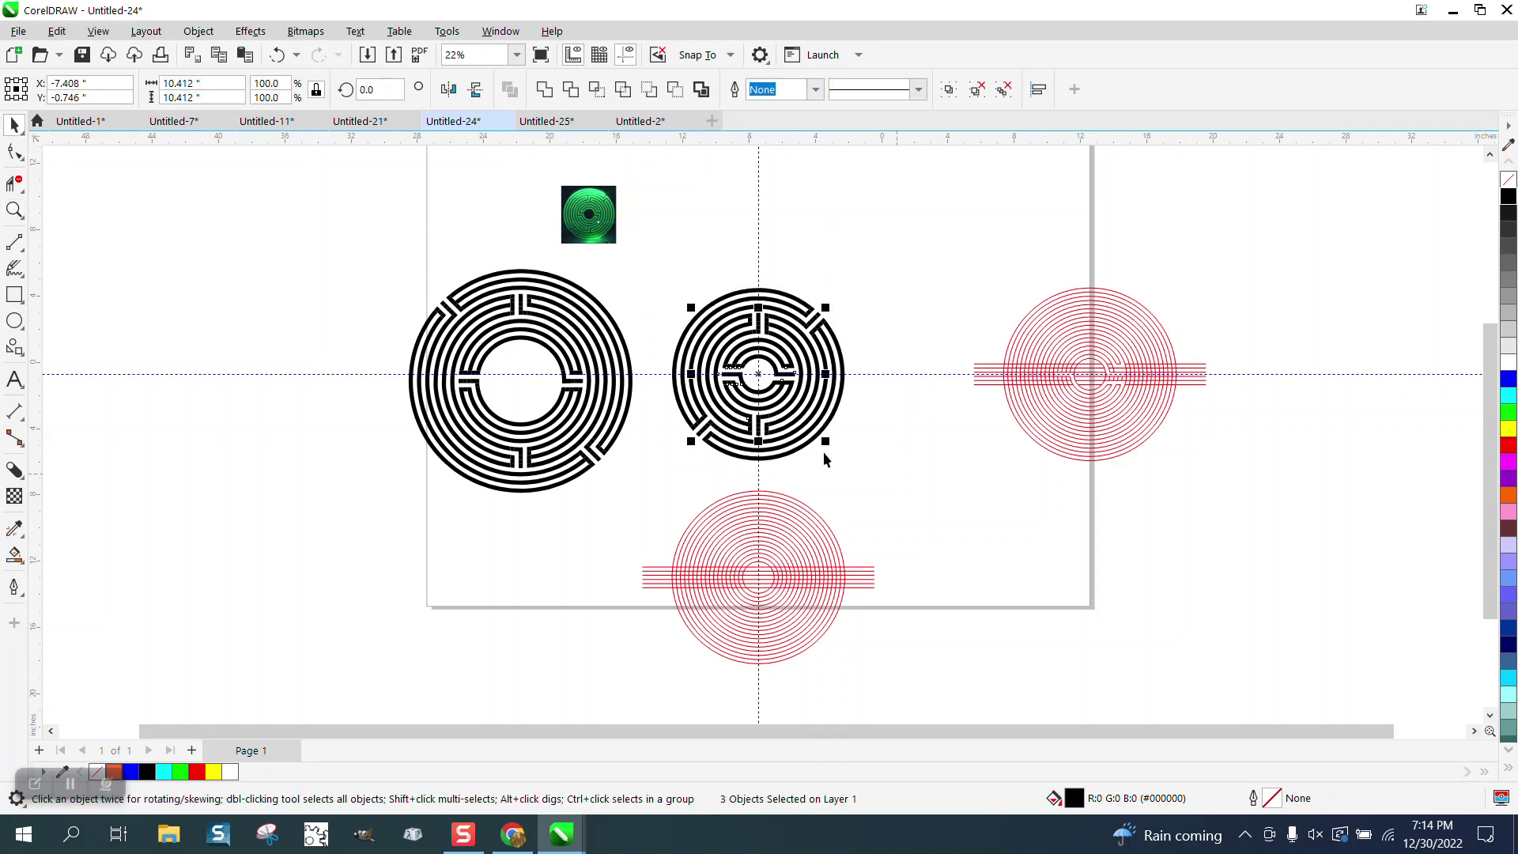
pyautogui.moveTo(651, 278); pyautogui.dragTo(914, 454)
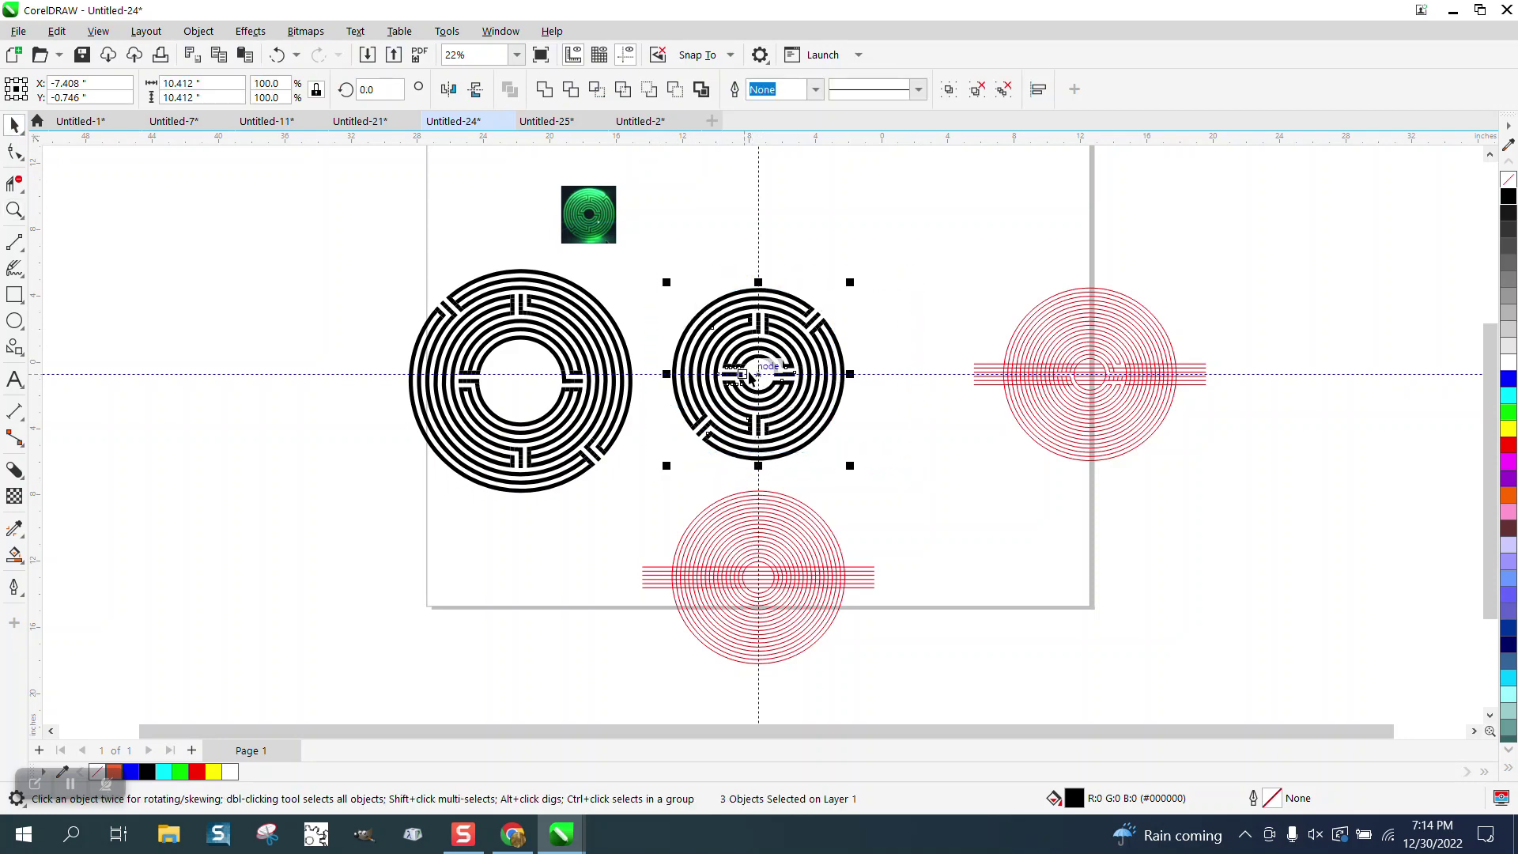
pyautogui.moveTo(757, 372); pyautogui.dragTo(988, 222)
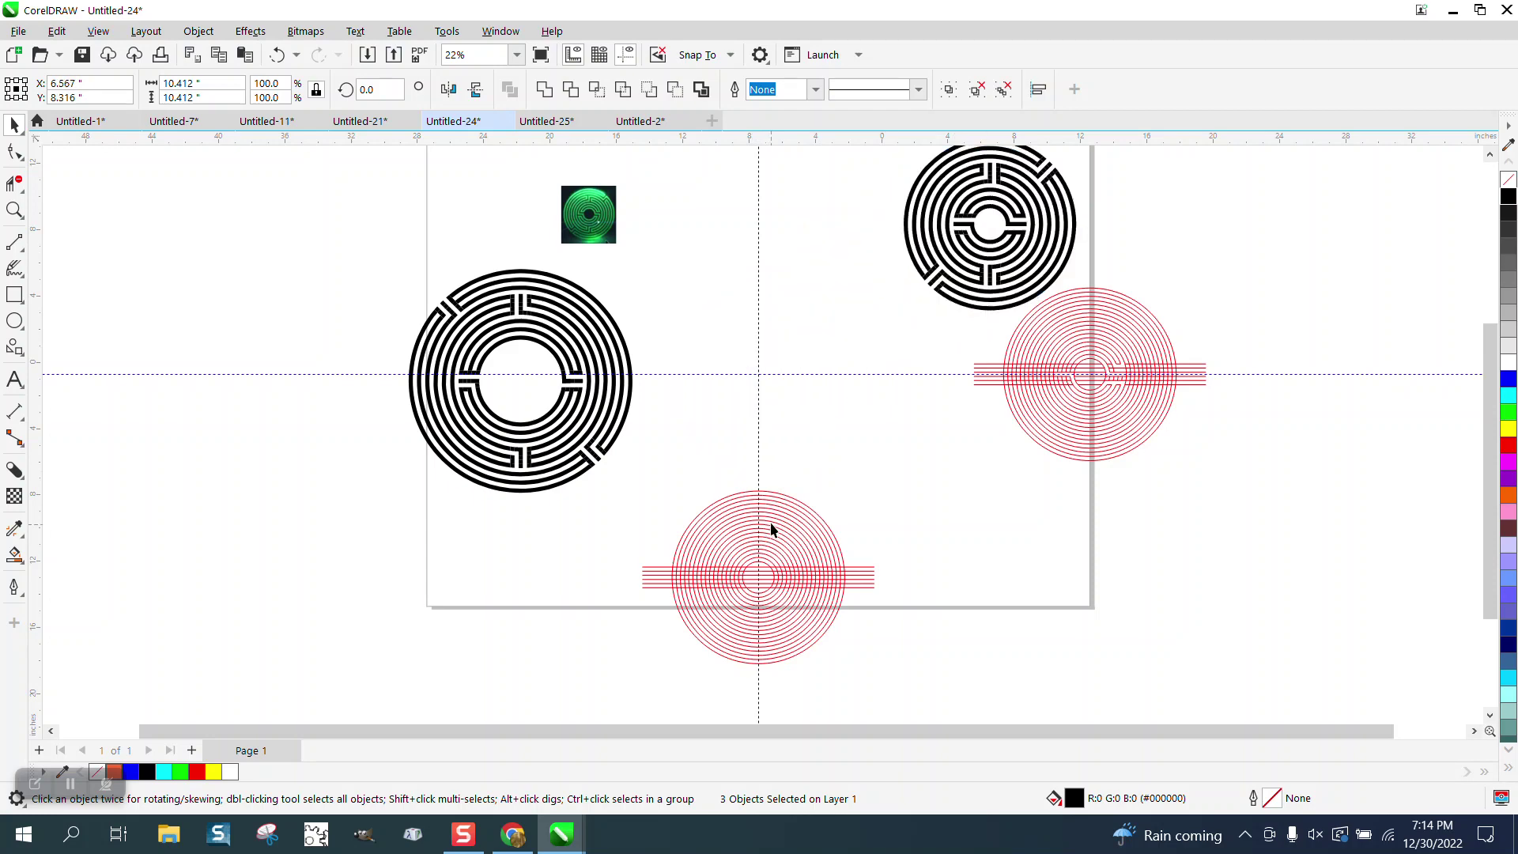
# Shift the lower red ring set upward and draw a circle about 3.86 inches in diameter centred on the guideline intersection
pyautogui.moveTo(769, 524)
pyautogui.mouseDown()
pyautogui.moveTo(781, 372)
pyautogui.moveTo(782, 506)
pyautogui.mouseUp()
pyautogui.click(14, 320)
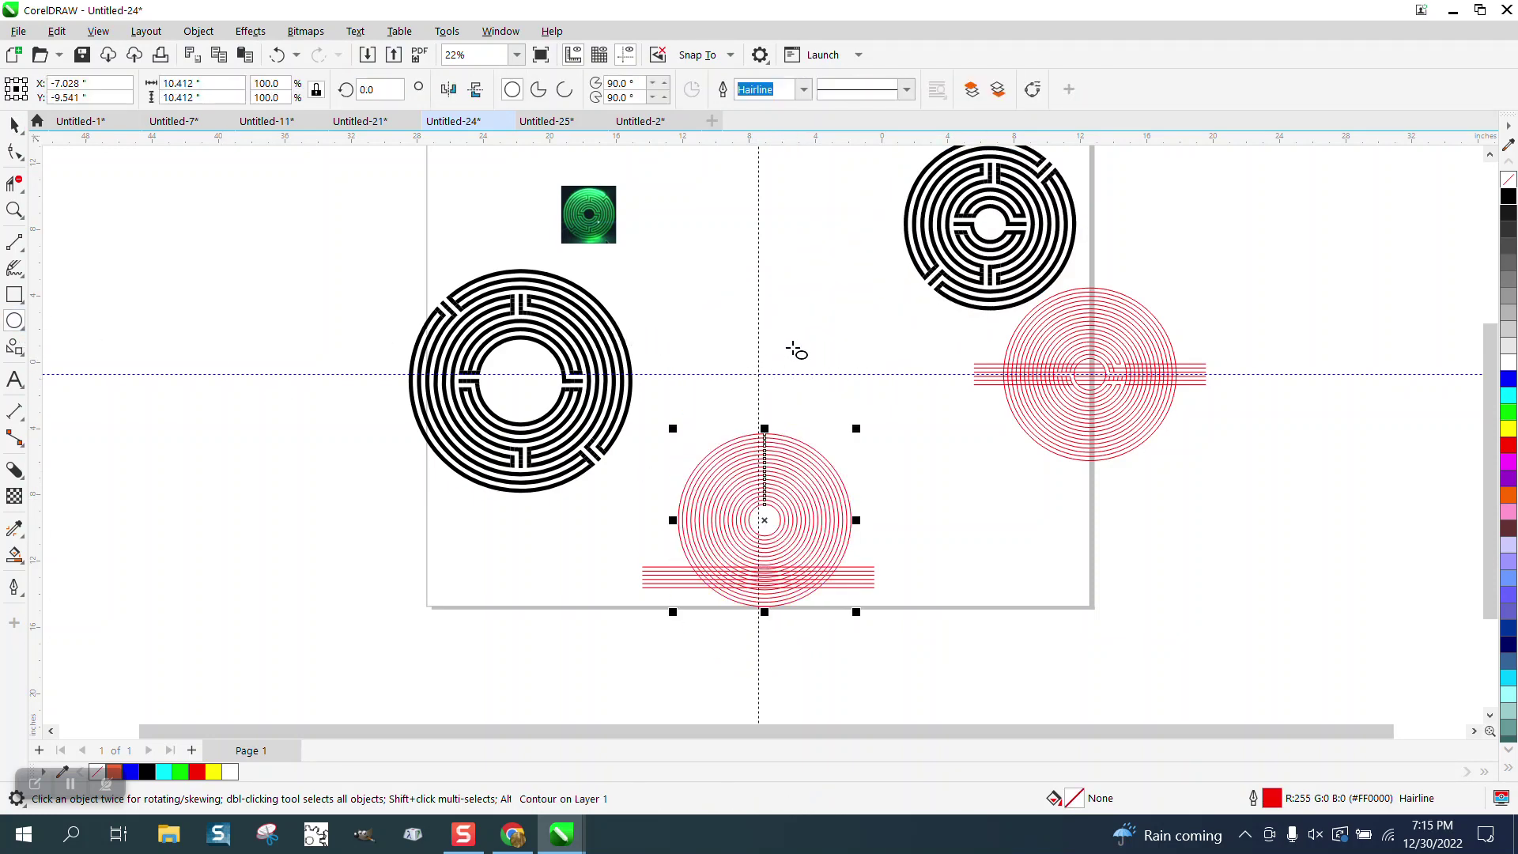
pyautogui.moveTo(793, 348); pyautogui.dragTo(725, 381)
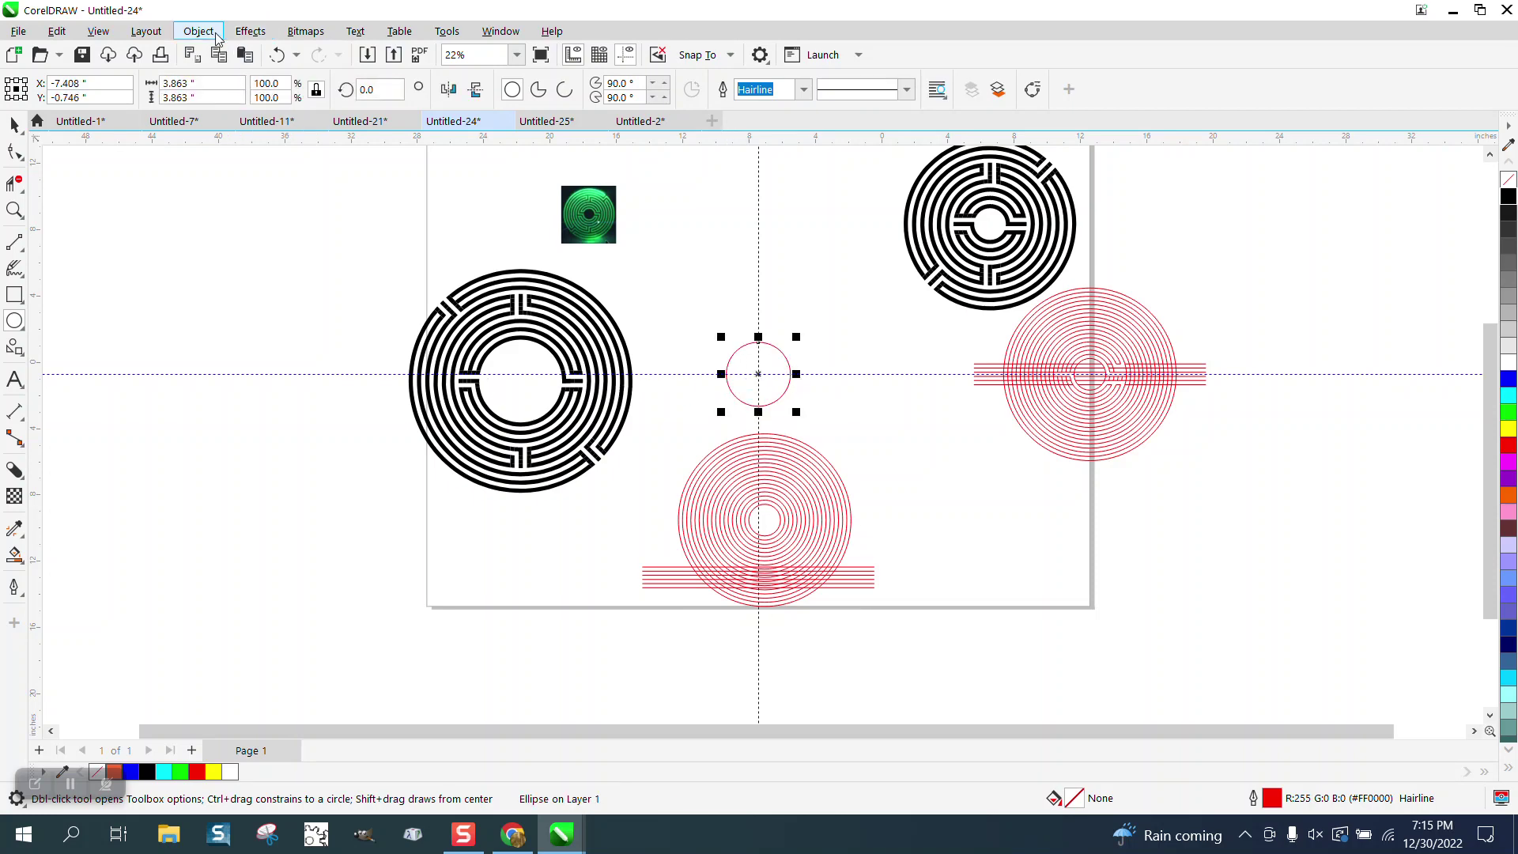
# Apply an outside contour of 18 steps with a 0.25-inch offset to the new circle
pyautogui.click(250, 31)
pyautogui.click(269, 437)
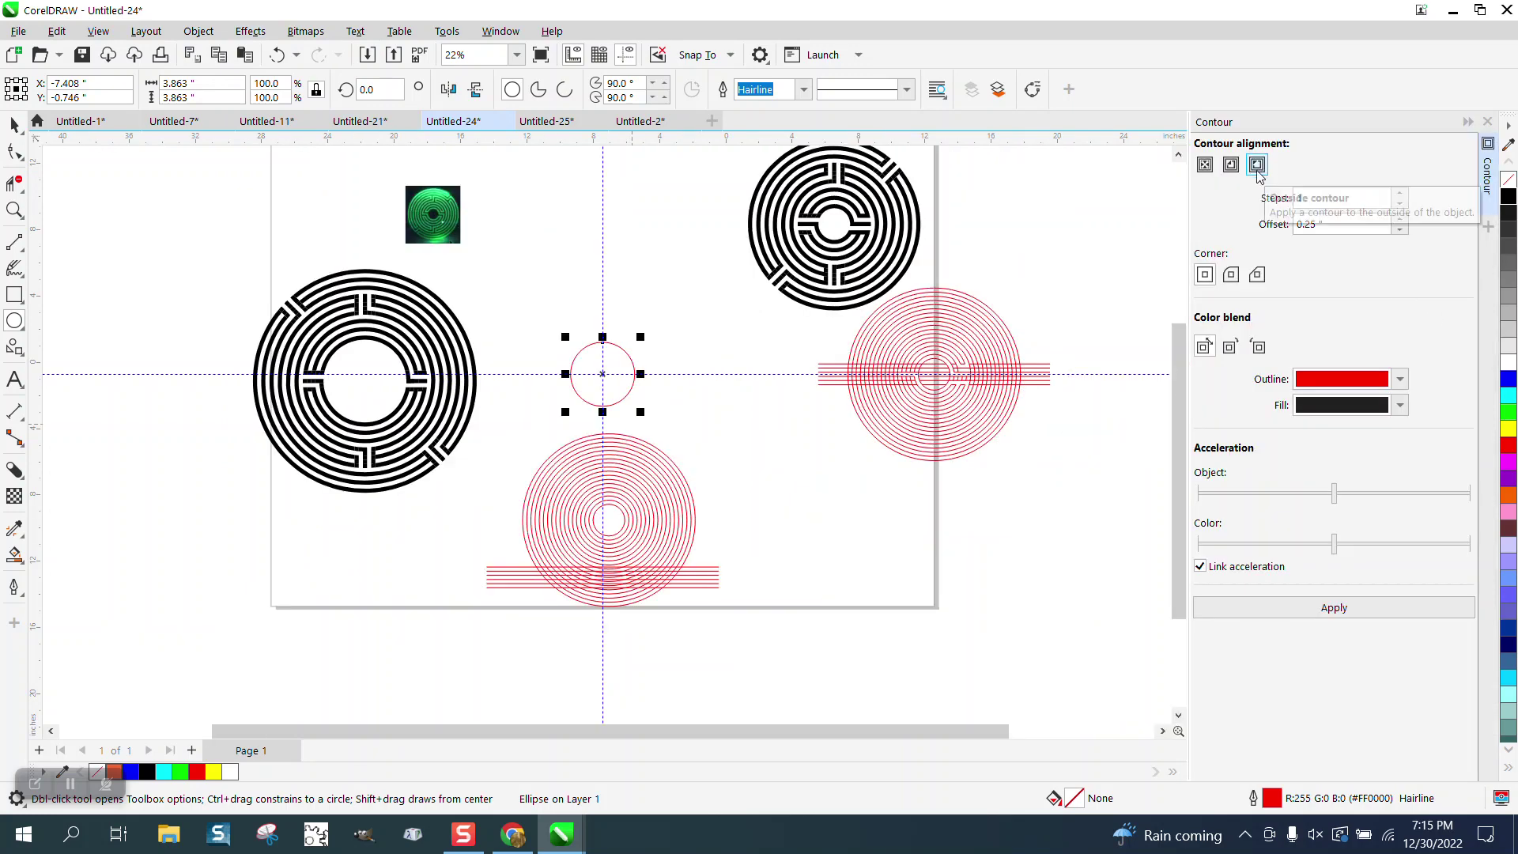
pyautogui.click(1318, 197)
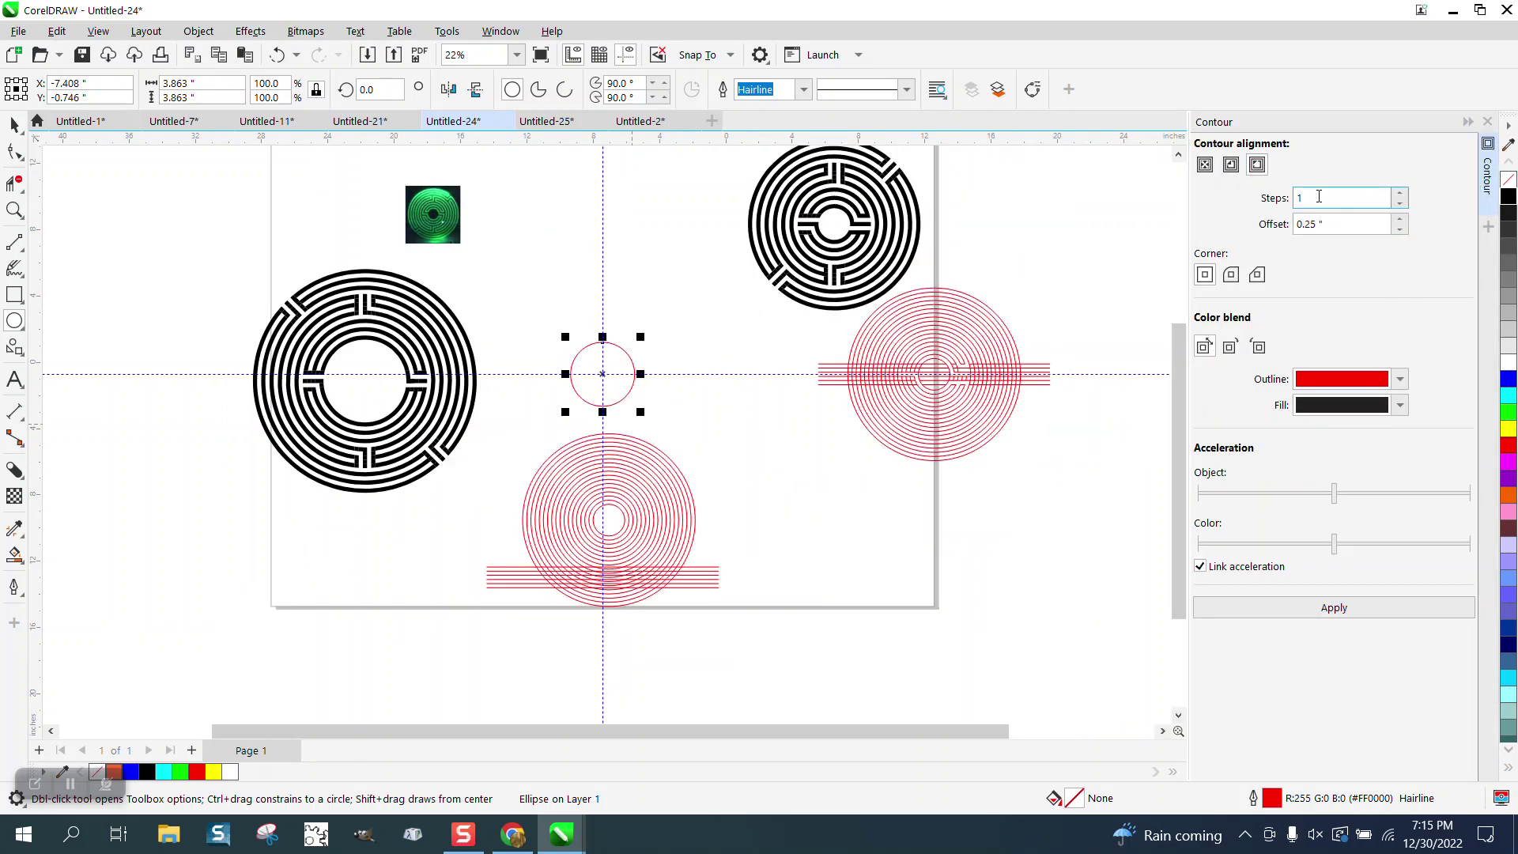
pyautogui.doubleClick(1317, 198)
pyautogui.write('18')
pyautogui.press('Return')
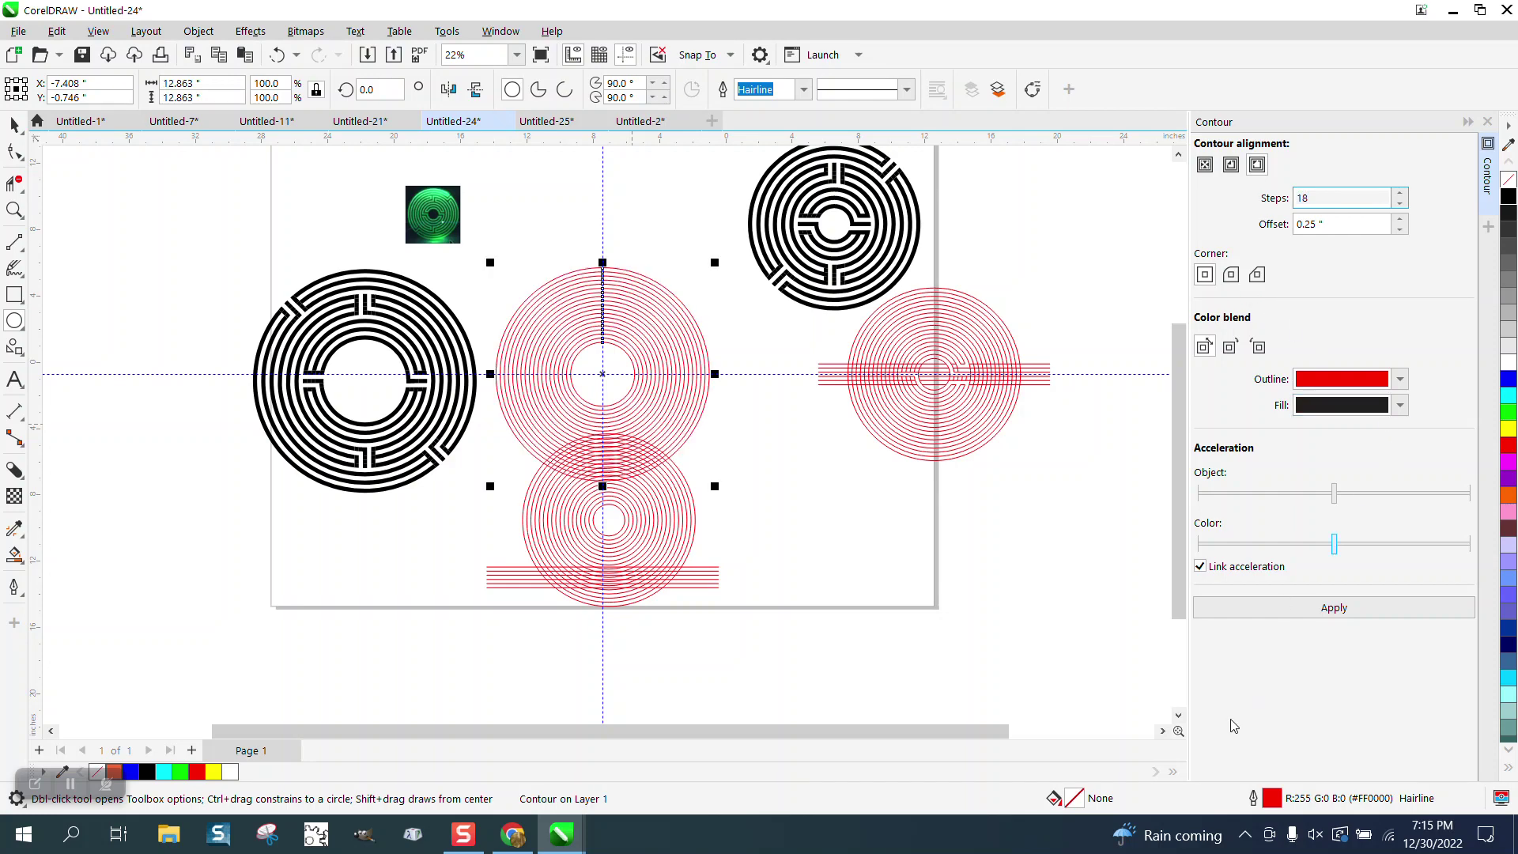
# Delete the old red ring set and the group of horizontal lines below the new contour rings
pyautogui.press('space')
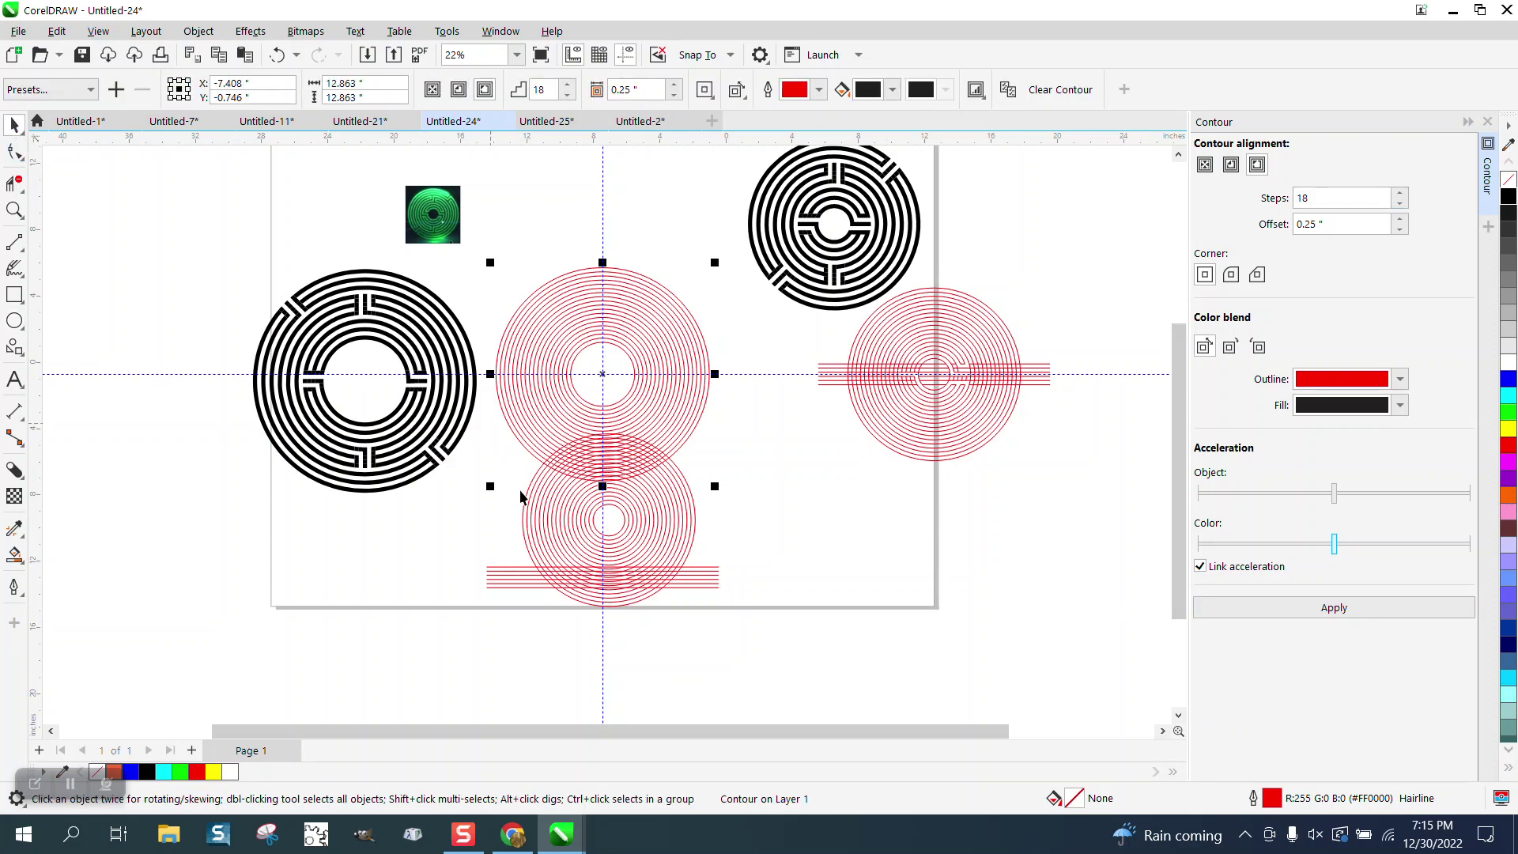
pyautogui.moveTo(492, 425); pyautogui.dragTo(844, 675)
pyautogui.press('Delete')
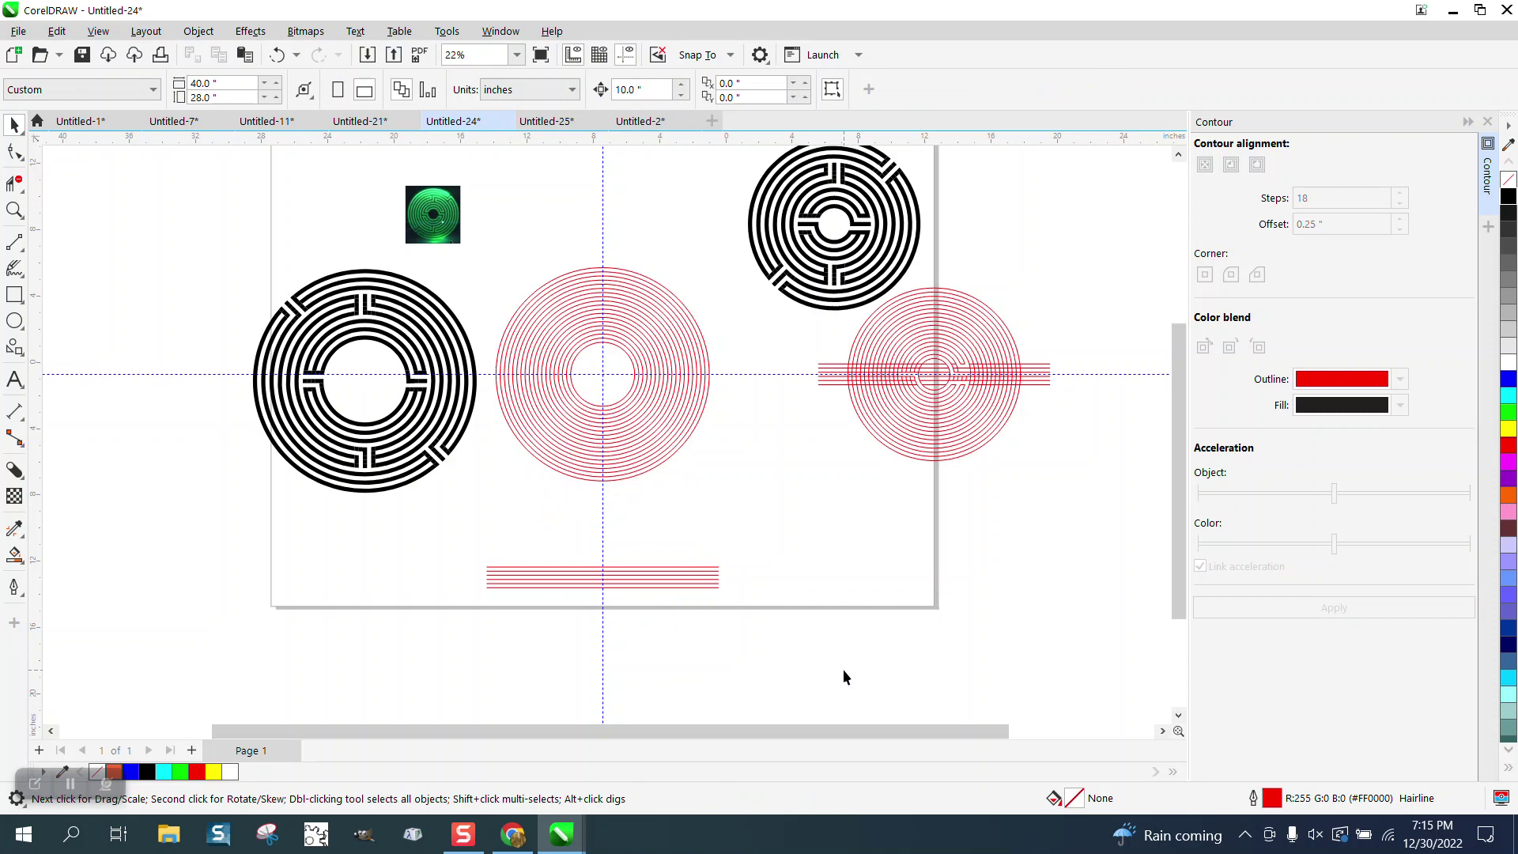
pyautogui.click(695, 585)
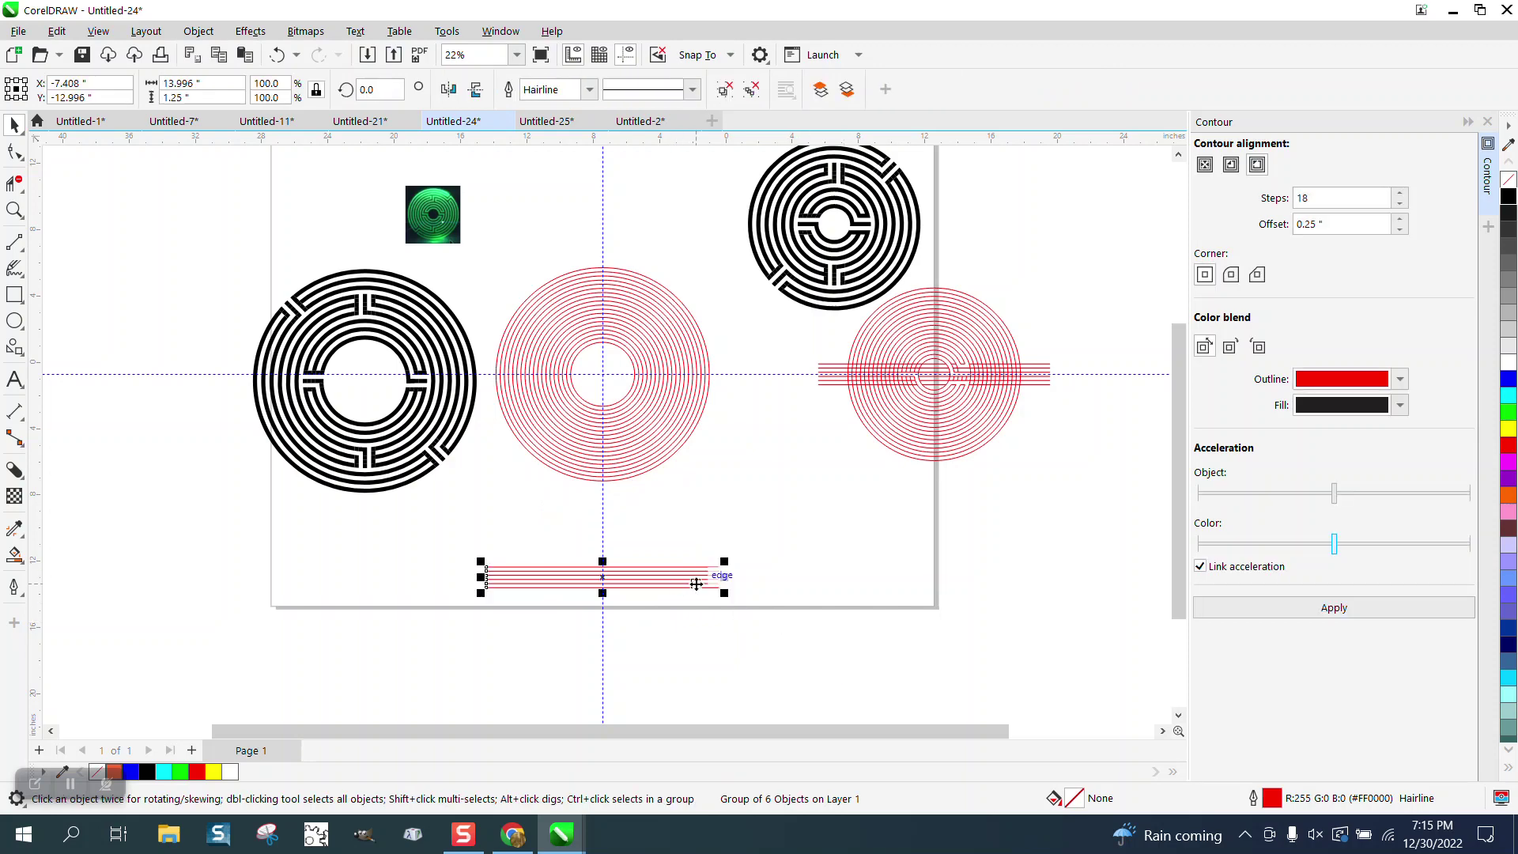
pyautogui.press('Delete')
pyautogui.click(15, 412)
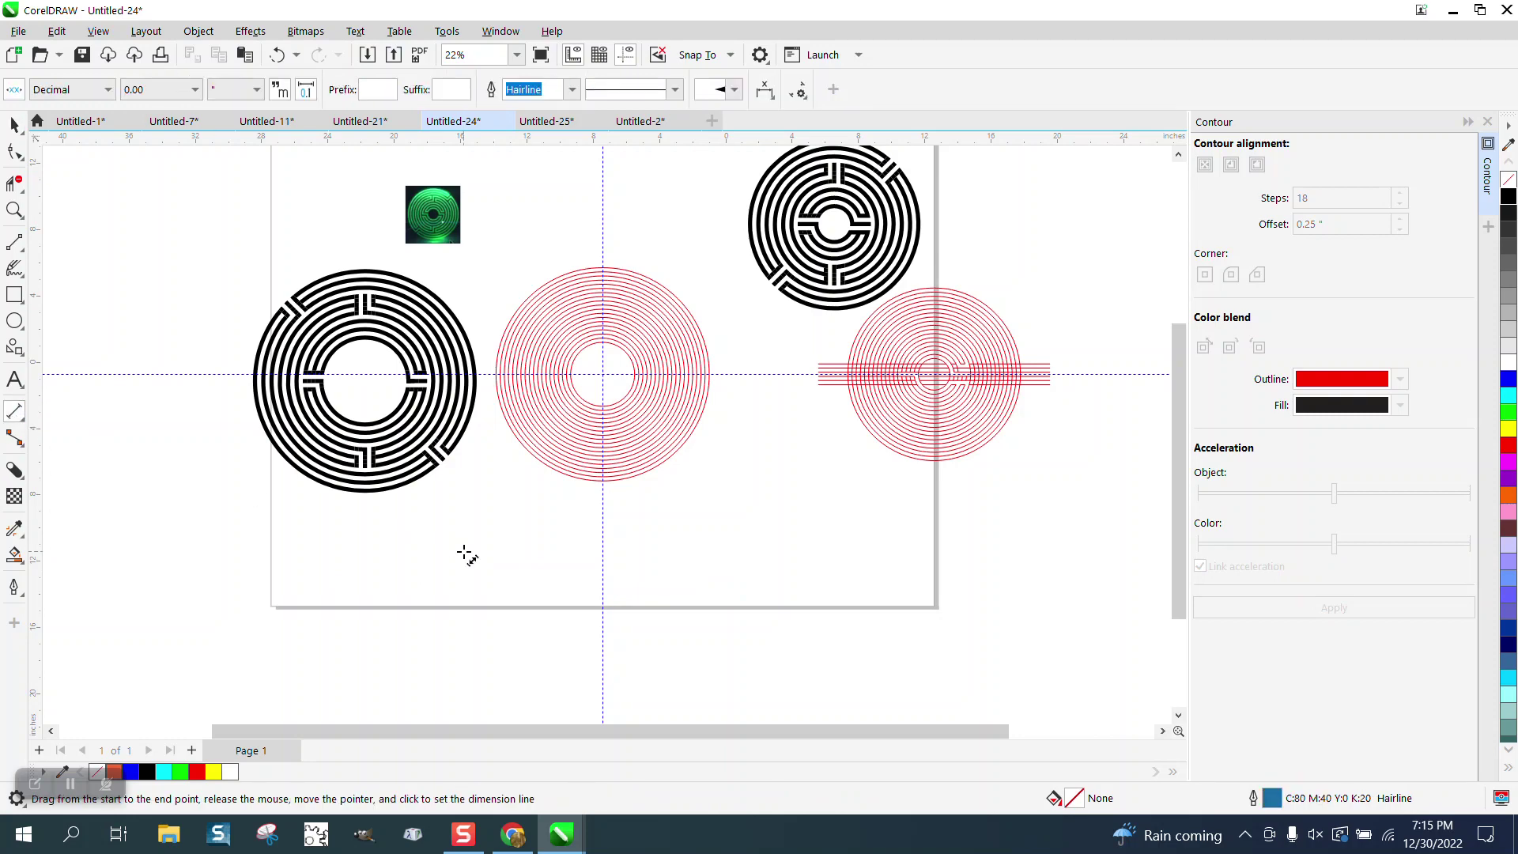
pyautogui.moveTo(427, 535); pyautogui.dragTo(736, 544)
pyautogui.click(39, 180)
pyautogui.click(15, 125)
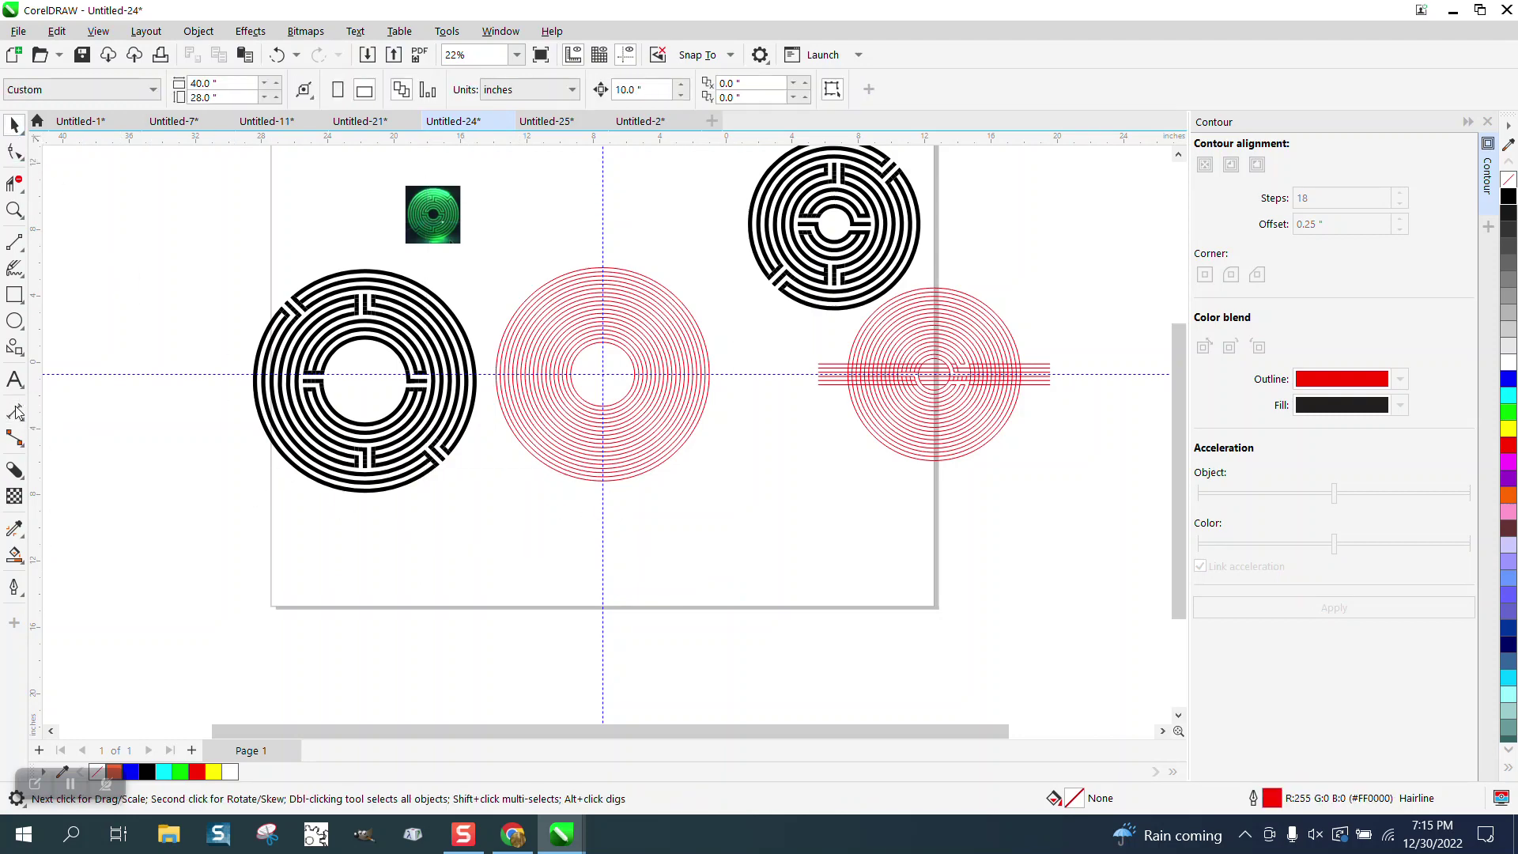
# Draw a straight horizontal line about 18.55 inches long below the new contour rings
pyautogui.click(14, 242)
pyautogui.moveTo(466, 518); pyautogui.dragTo(775, 518)
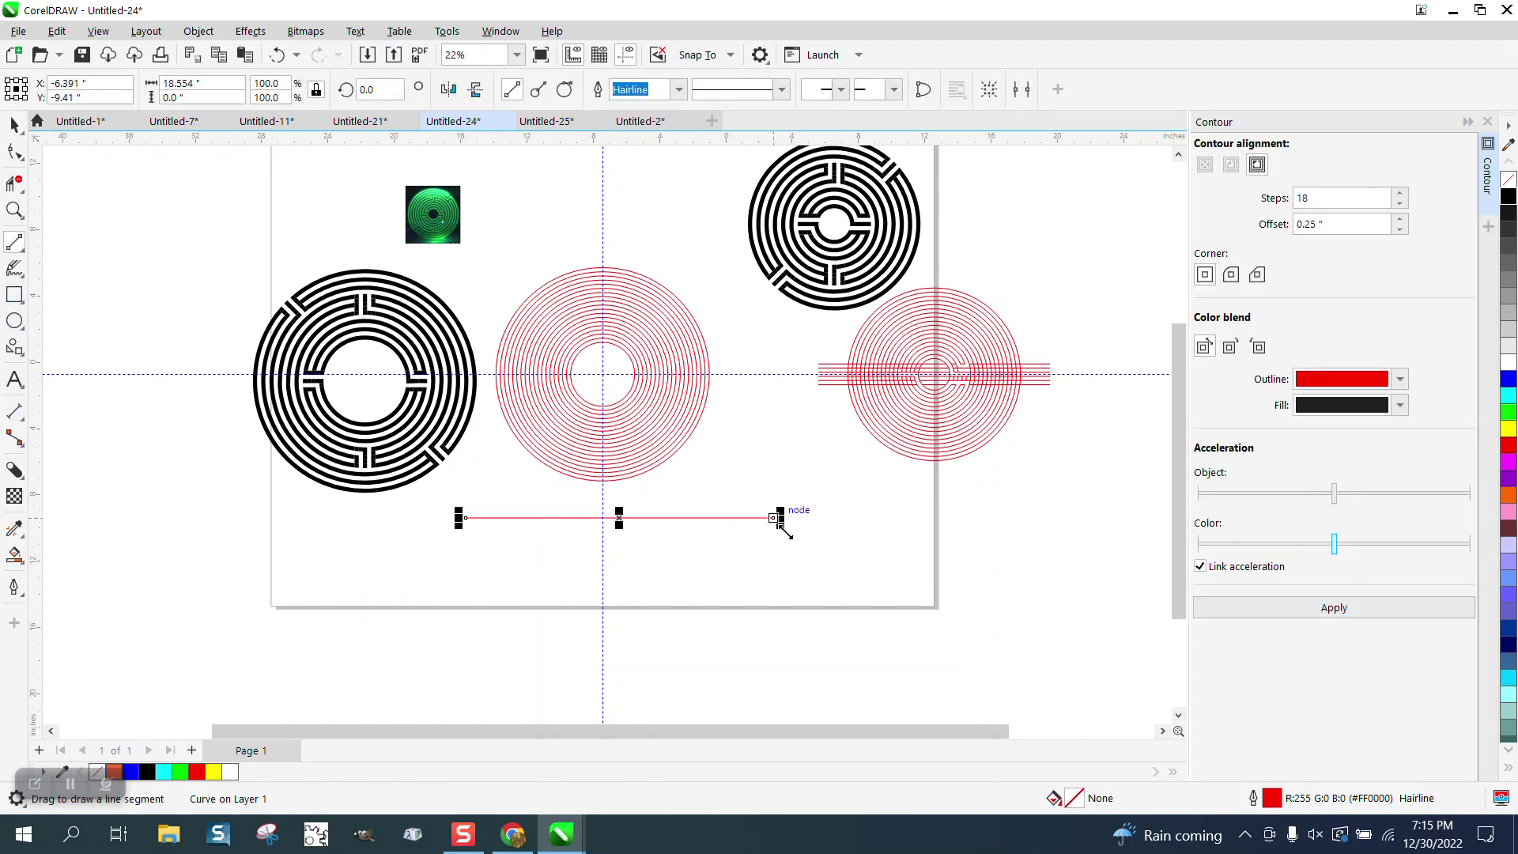
pyautogui.click(14, 125)
# Make five copies of the line, each nudged 0.25 inches below the previous one, and select all six lines
pyautogui.moveTo(101, 176); pyautogui.dragTo(146, 182)
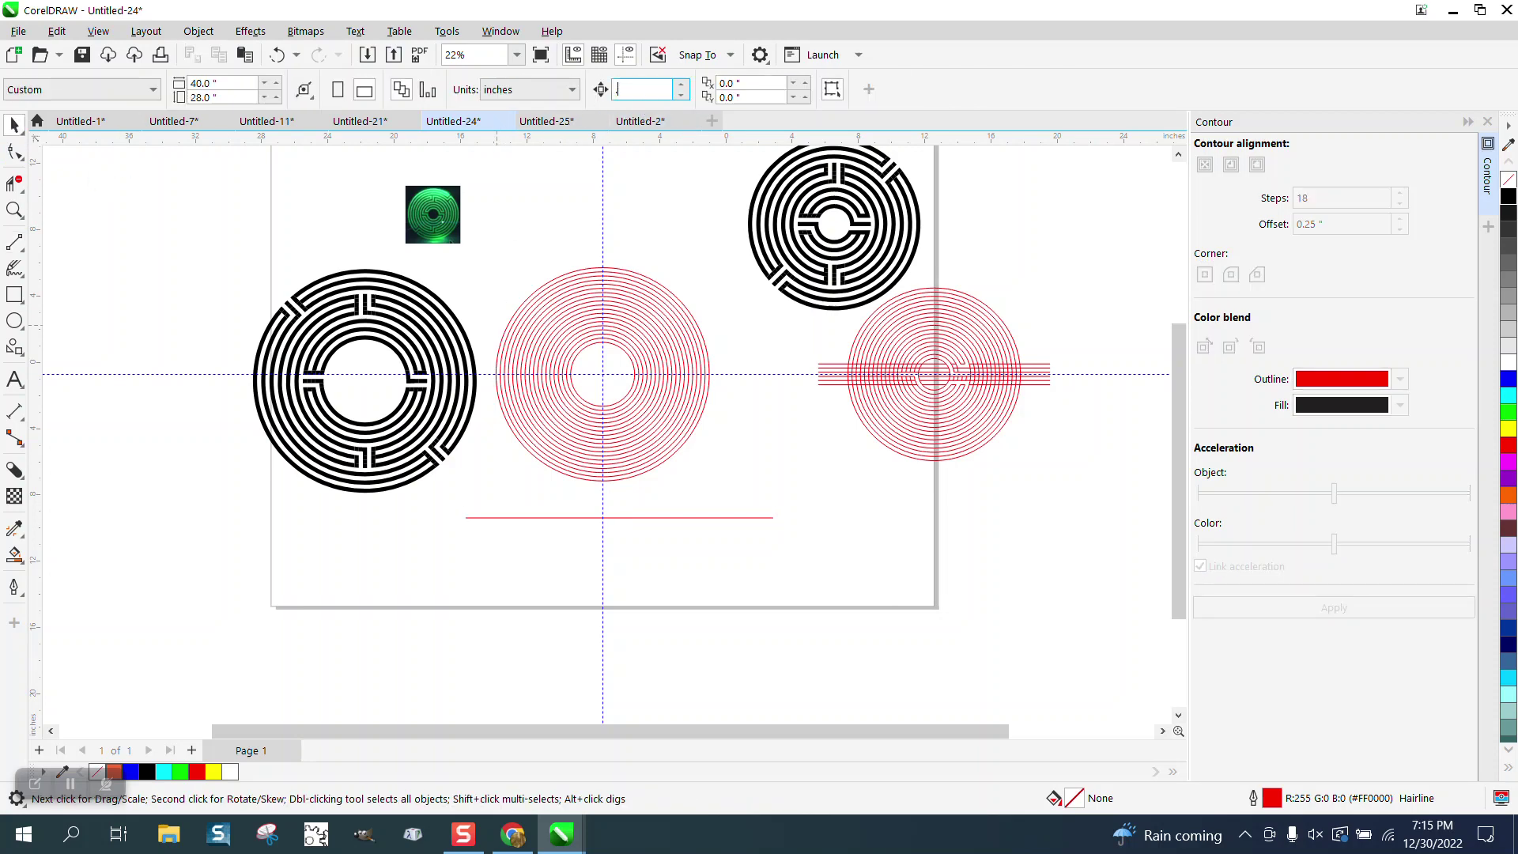
pyautogui.press('Return')
pyautogui.click(733, 517)
pyautogui.press('Down')
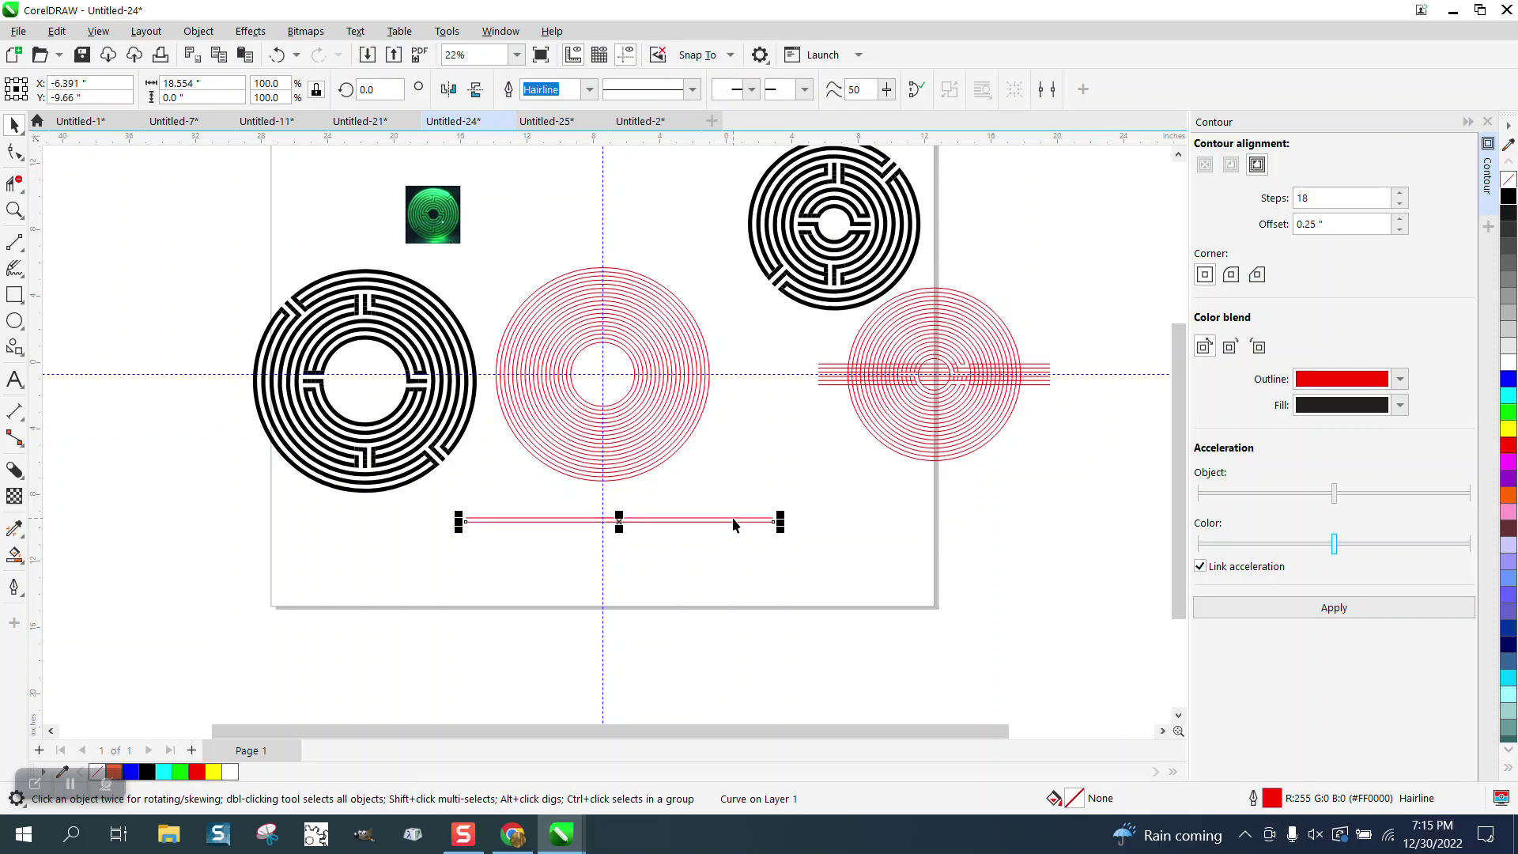
pyautogui.press('KP_Add')
pyautogui.press('Down')
pyautogui.press('KP_Add')
pyautogui.press('Down')
pyautogui.press('KP_Add')
pyautogui.press('Down')
pyautogui.press('KP_Add')
pyautogui.press('Down')
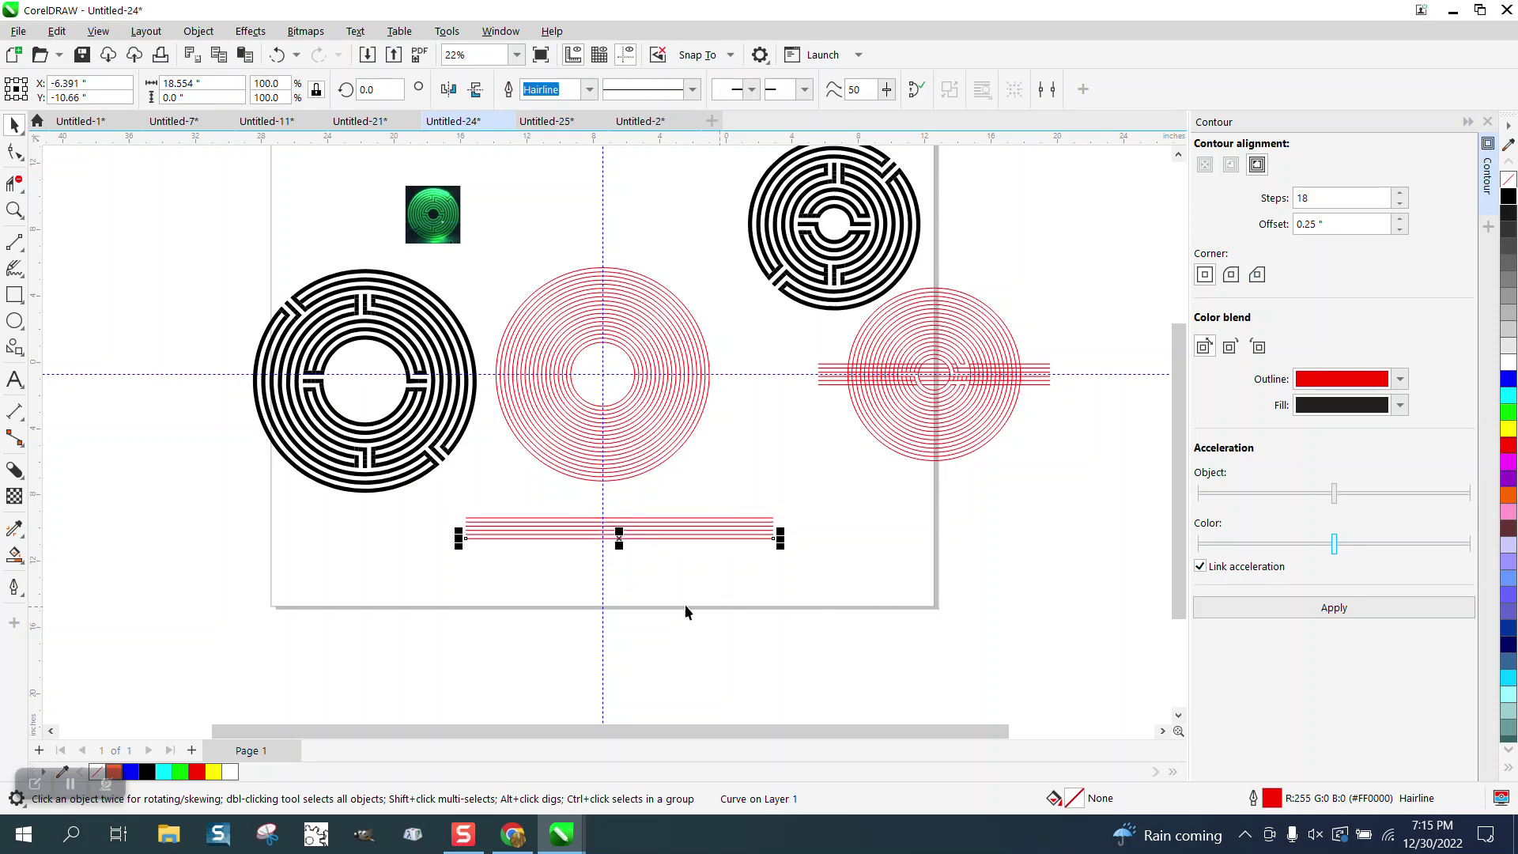
pyautogui.moveTo(453, 499); pyautogui.dragTo(830, 589)
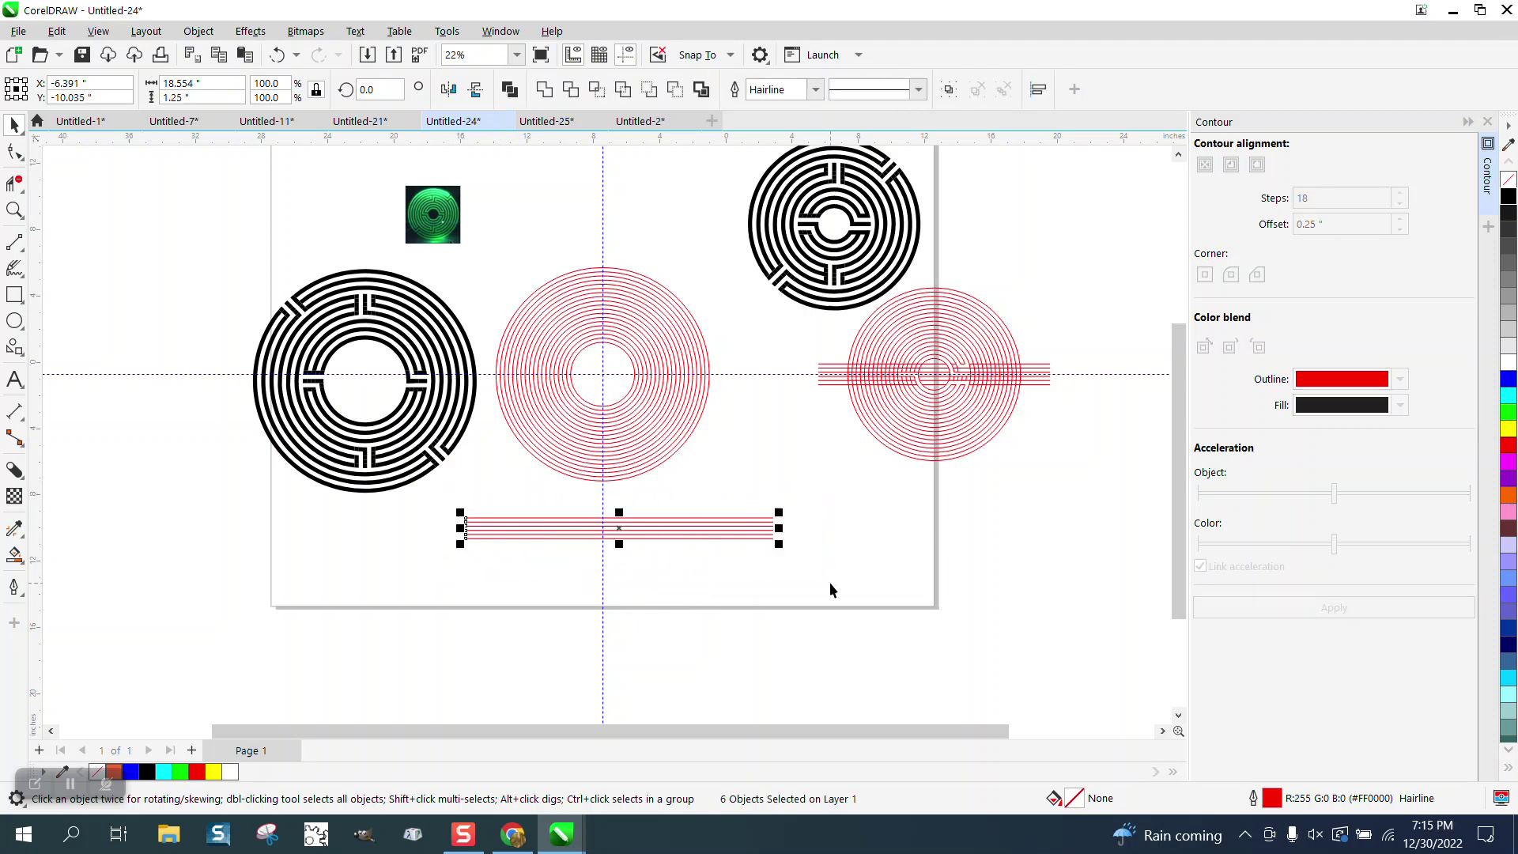
# Group the six lines and centre them on the page, and group them together with the contour rings they cross
pyautogui.hotkey('ctrl', 'g')
pyautogui.press('p')
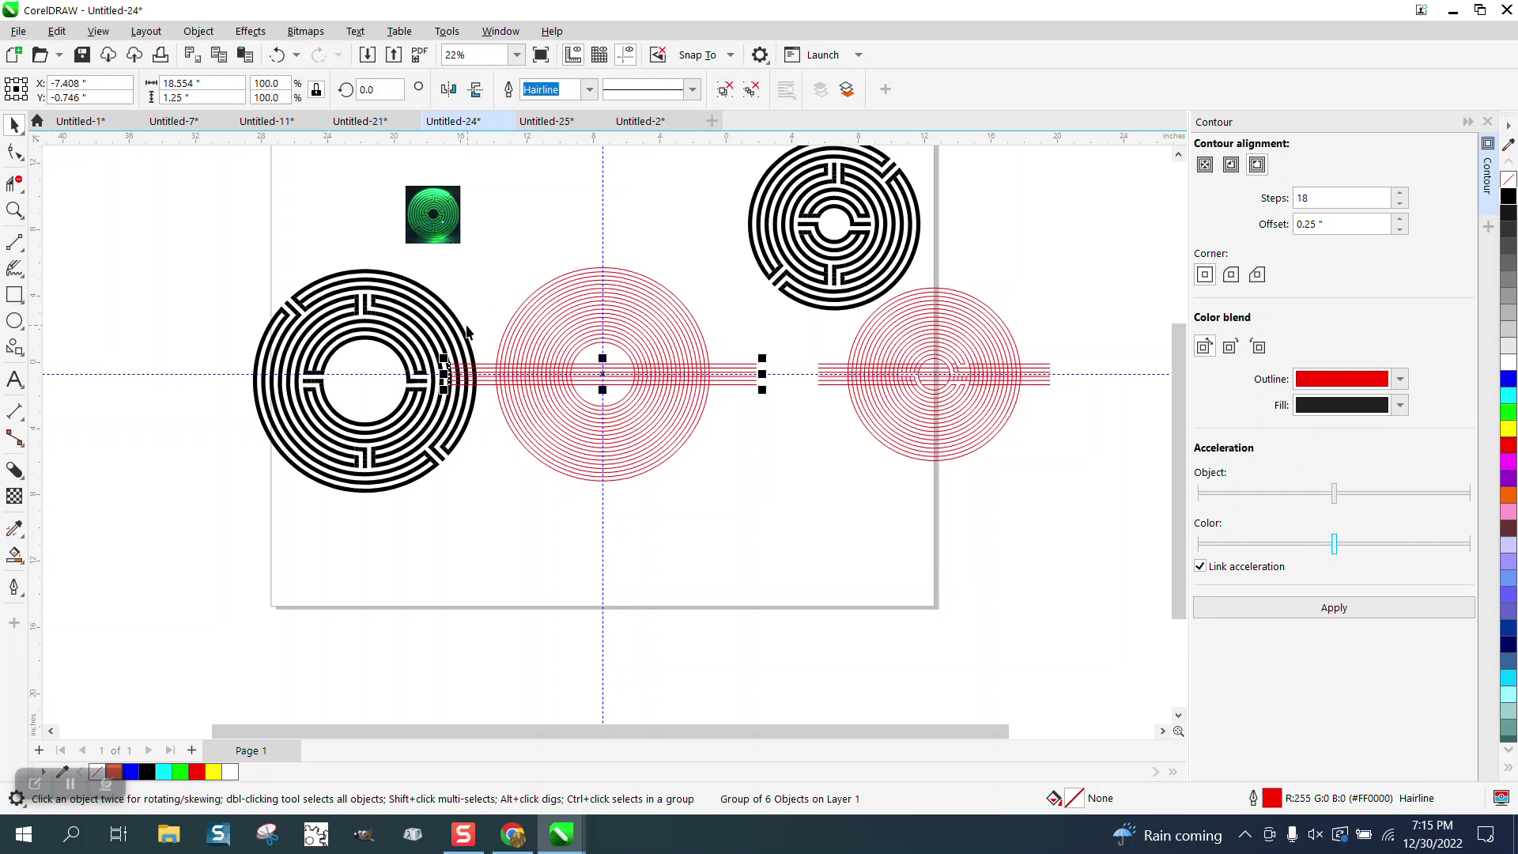
pyautogui.moveTo(388, 240); pyautogui.dragTo(817, 525)
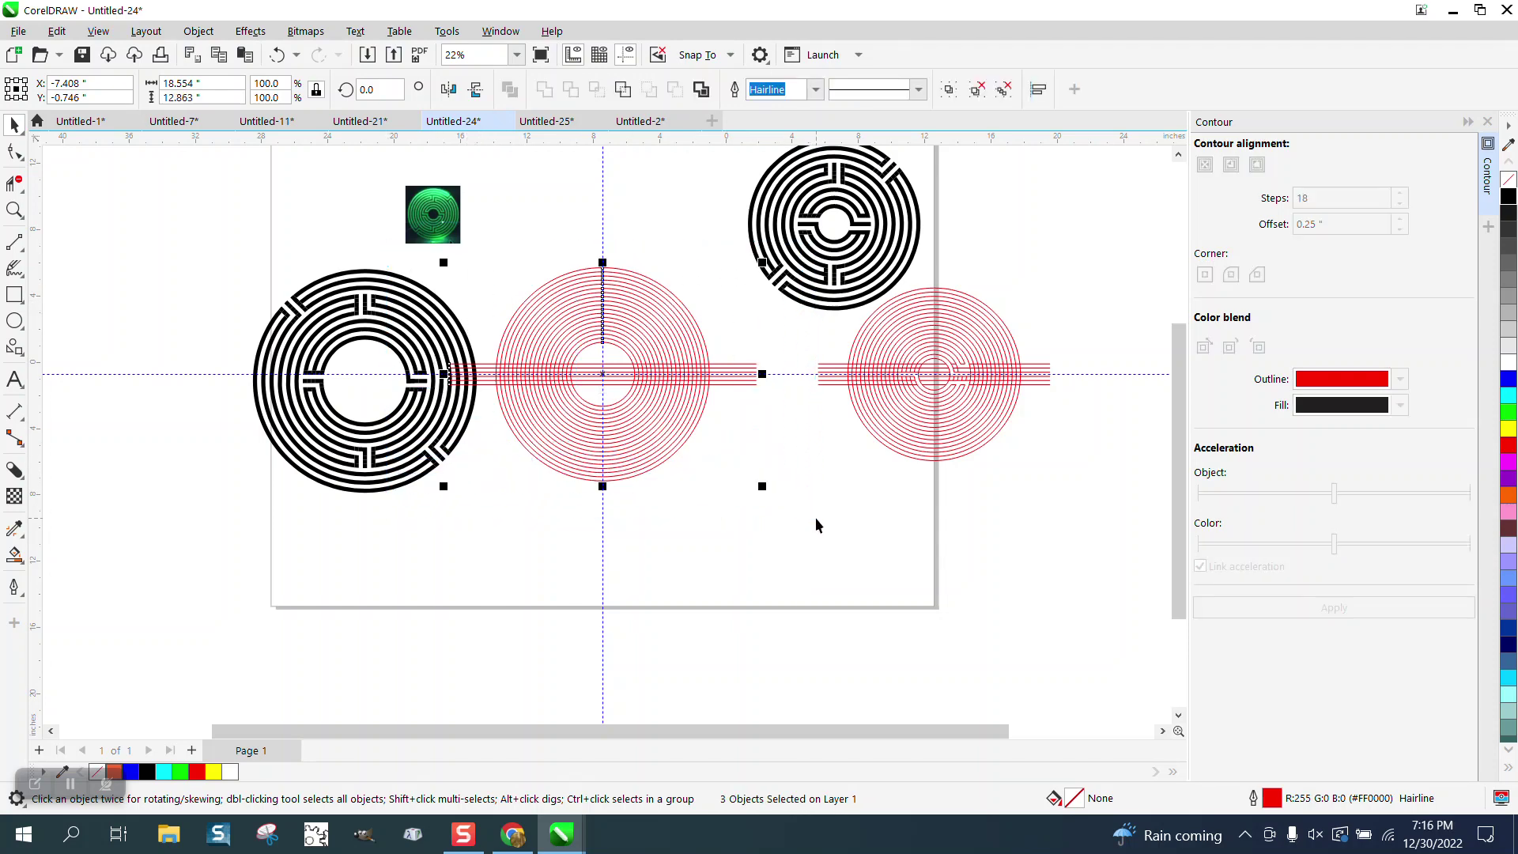
pyautogui.hotkey('ctrl', 'g')
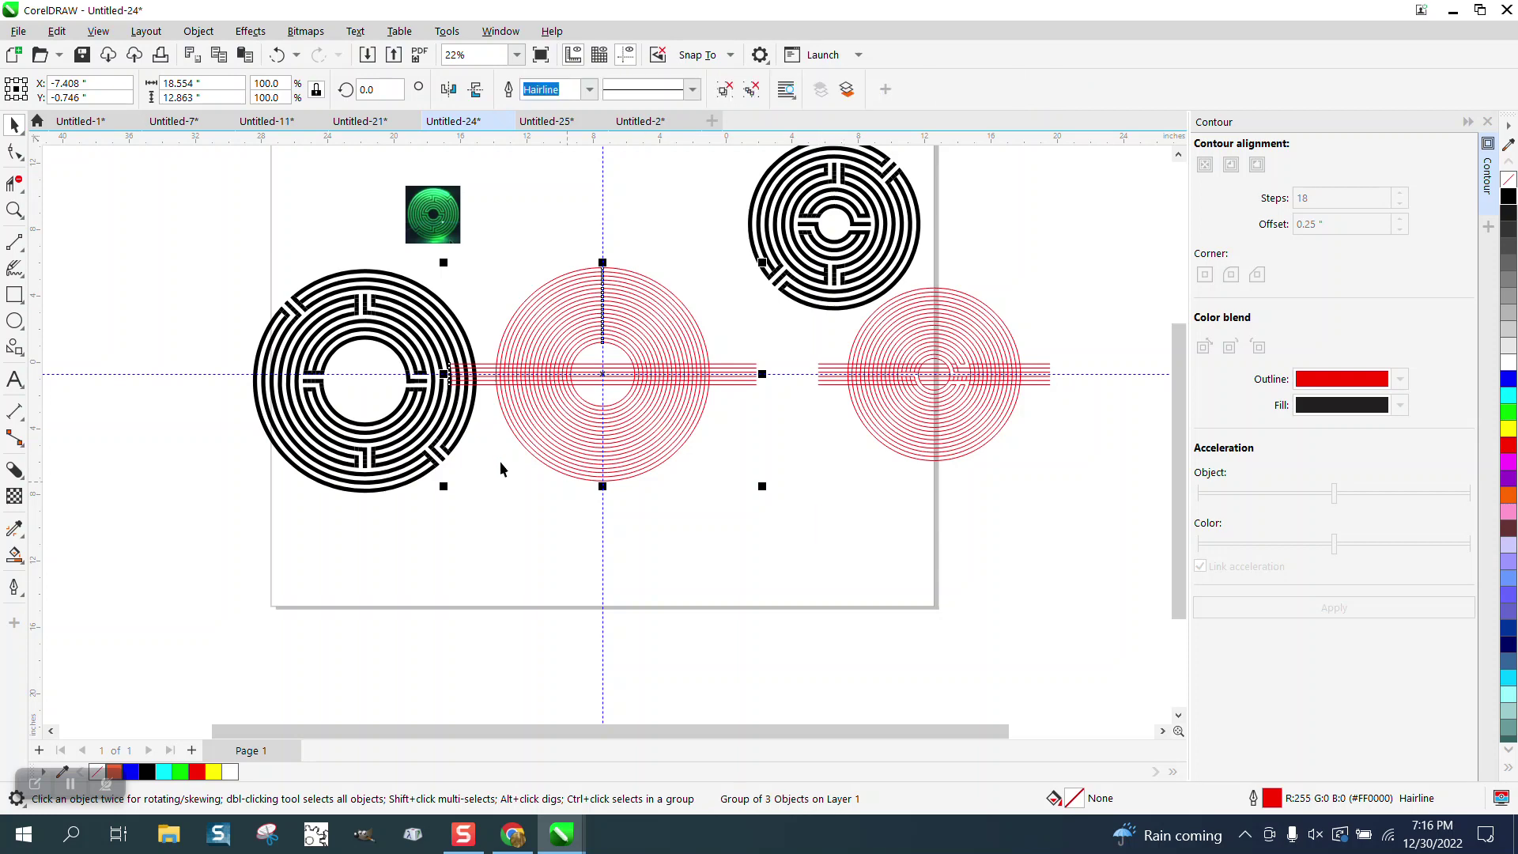
# Hide the guidelines and move the large black maze beside the new contour rings horizontally so that it partly overlaps them
pyautogui.click(14, 210)
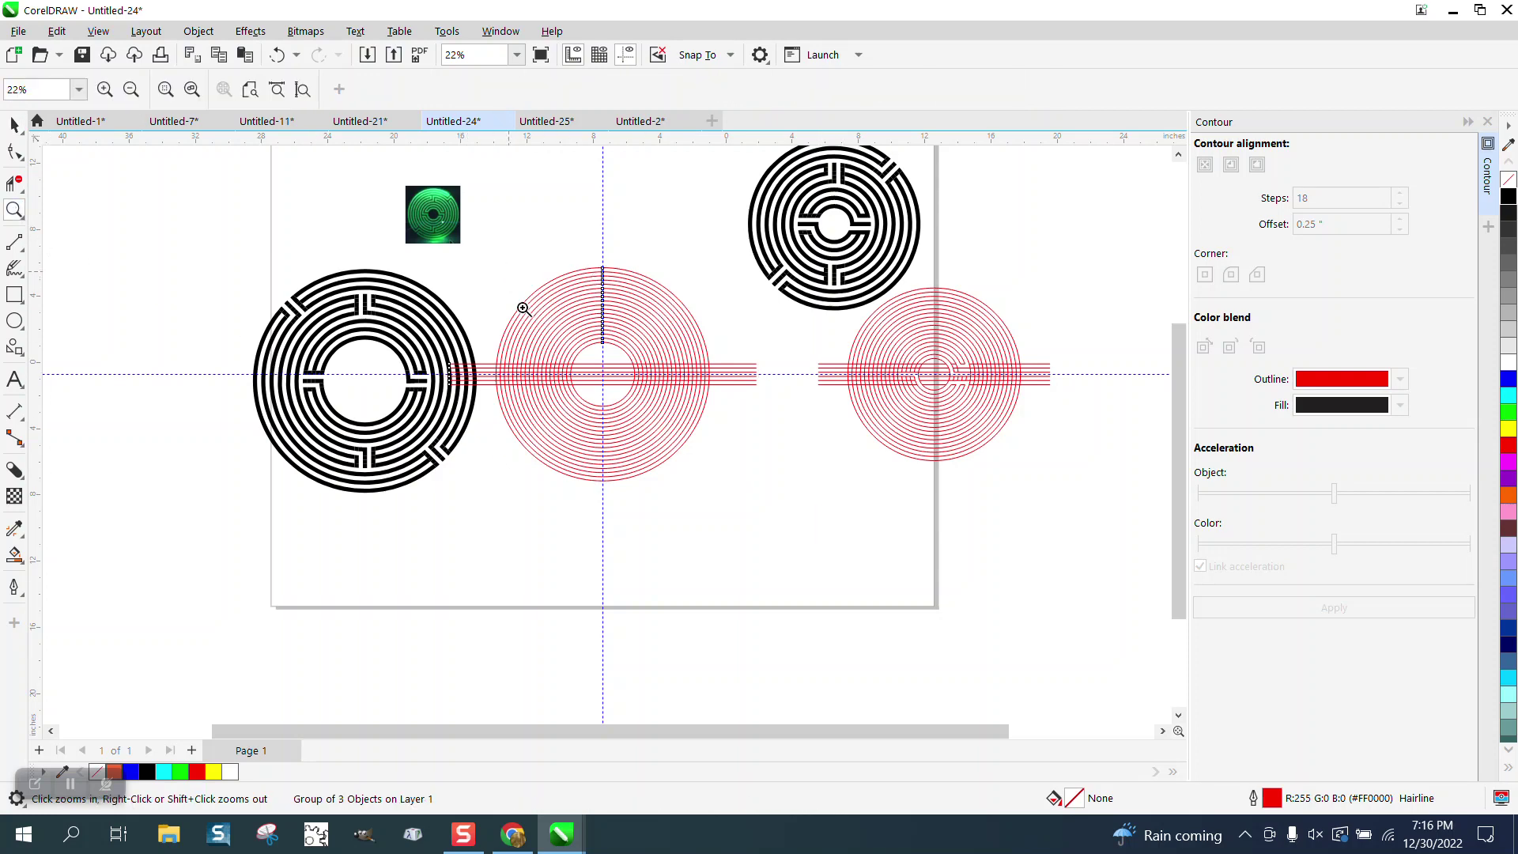
pyautogui.moveTo(521, 312); pyautogui.dragTo(908, 550)
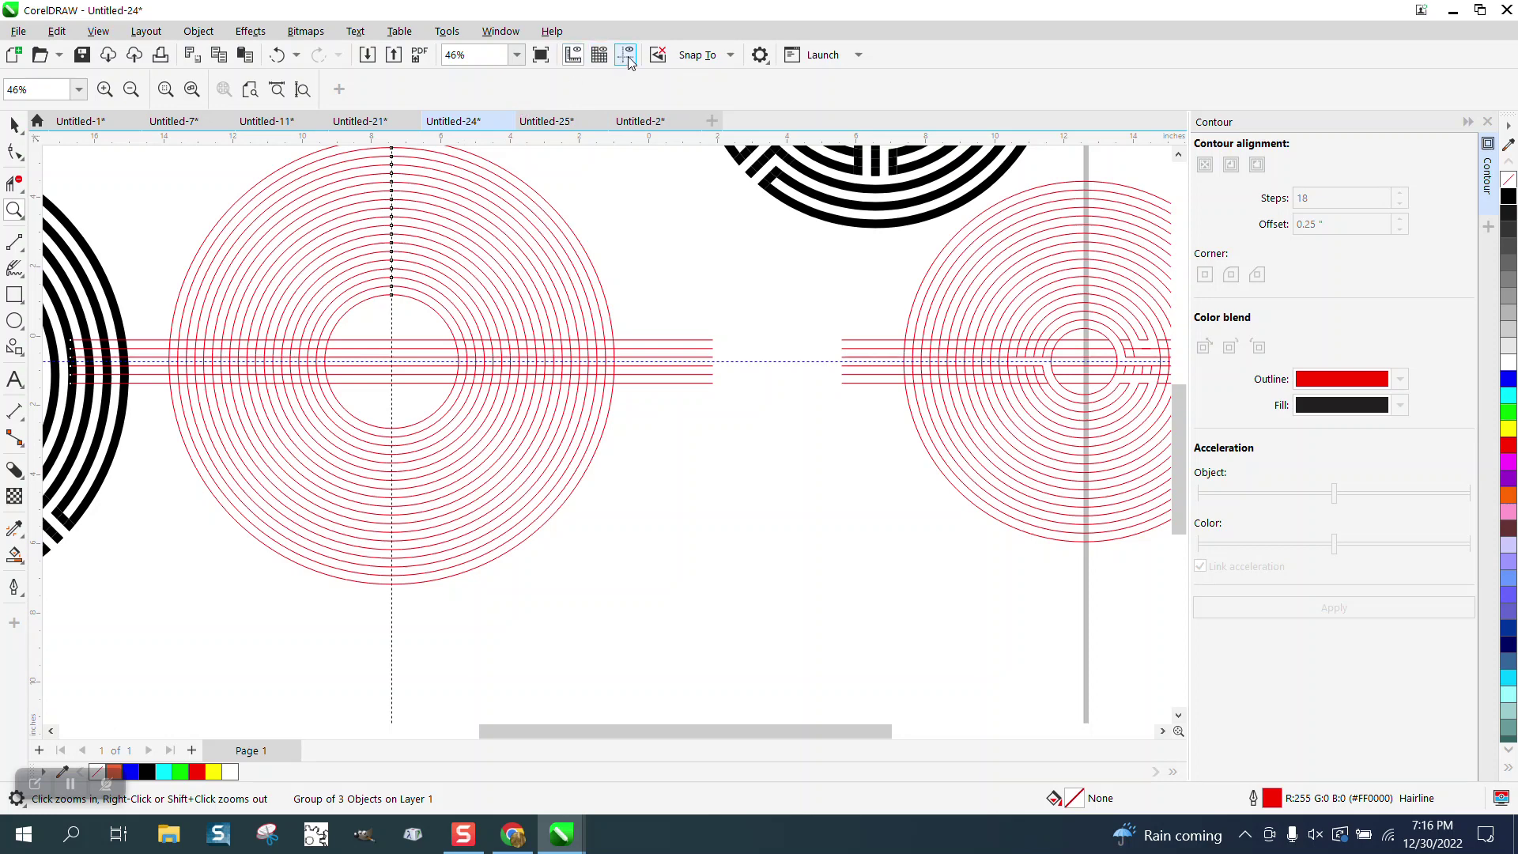
pyautogui.scroll(-1, 792, 413)
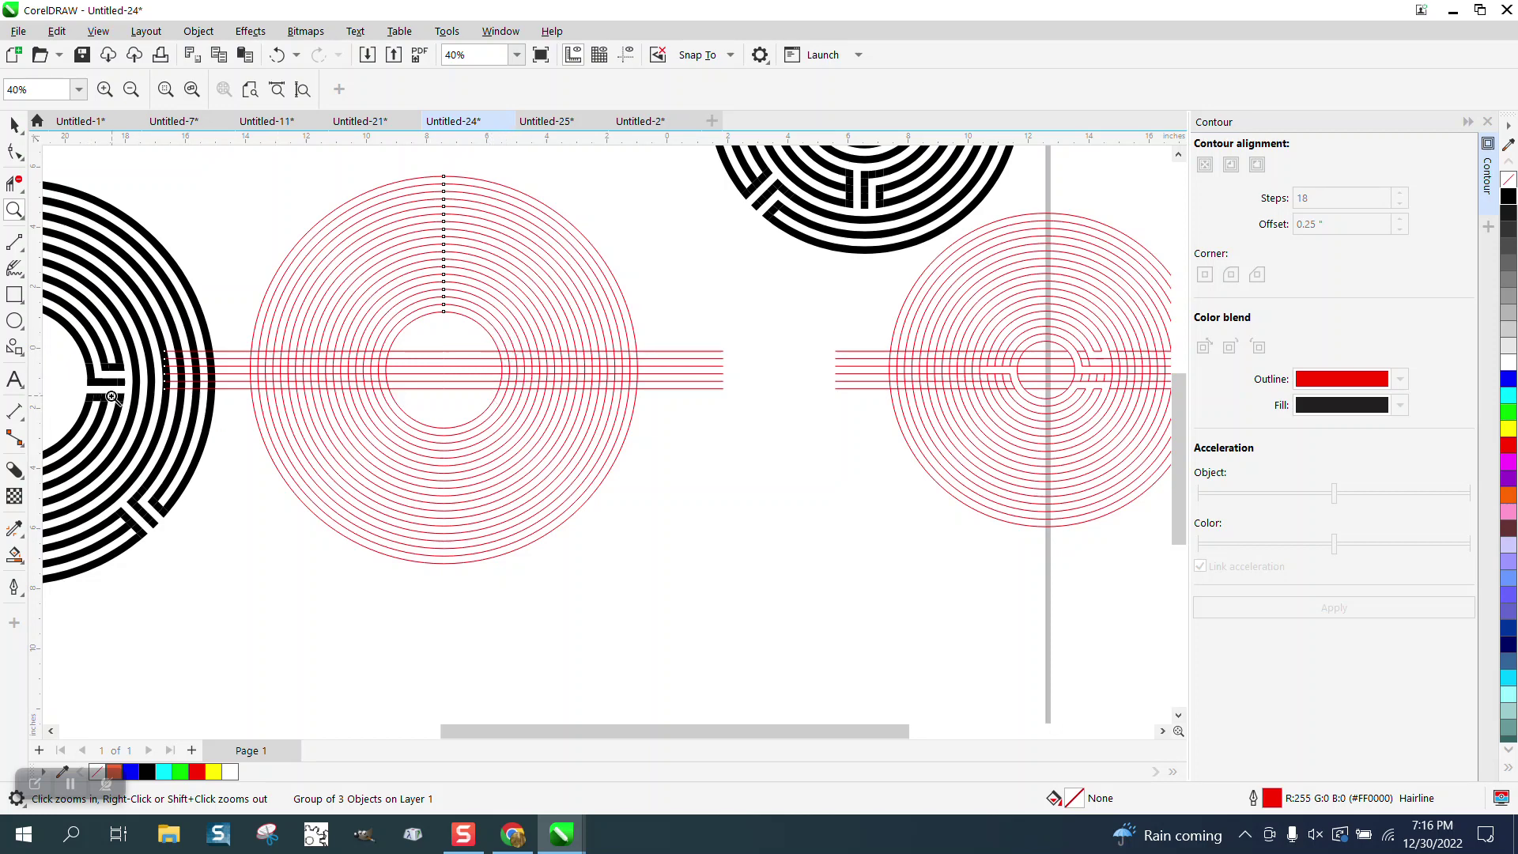
pyautogui.click(14, 124)
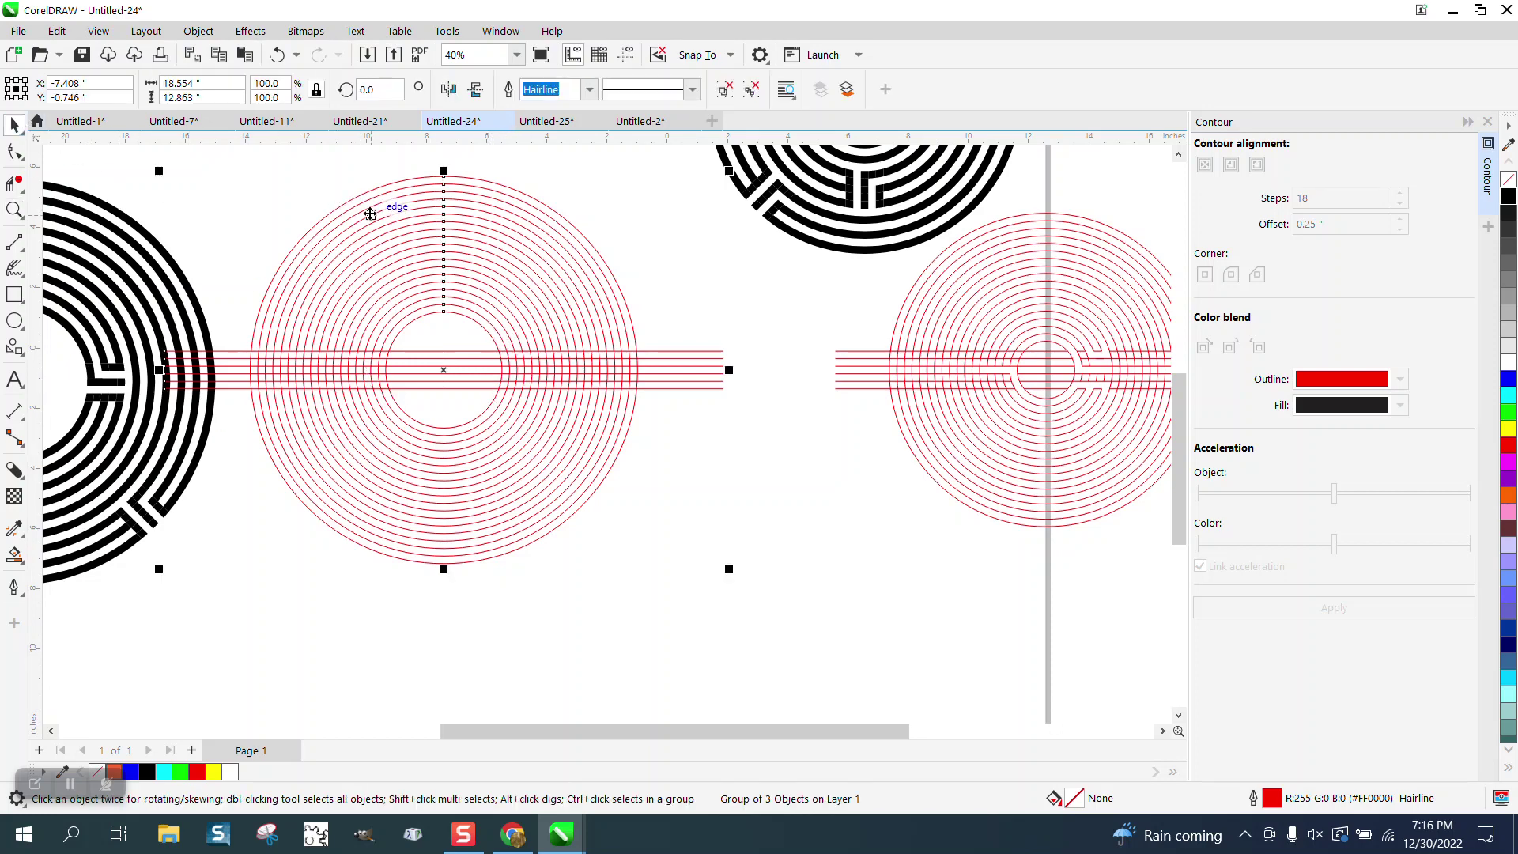
pyautogui.scroll(-1, 702, 426)
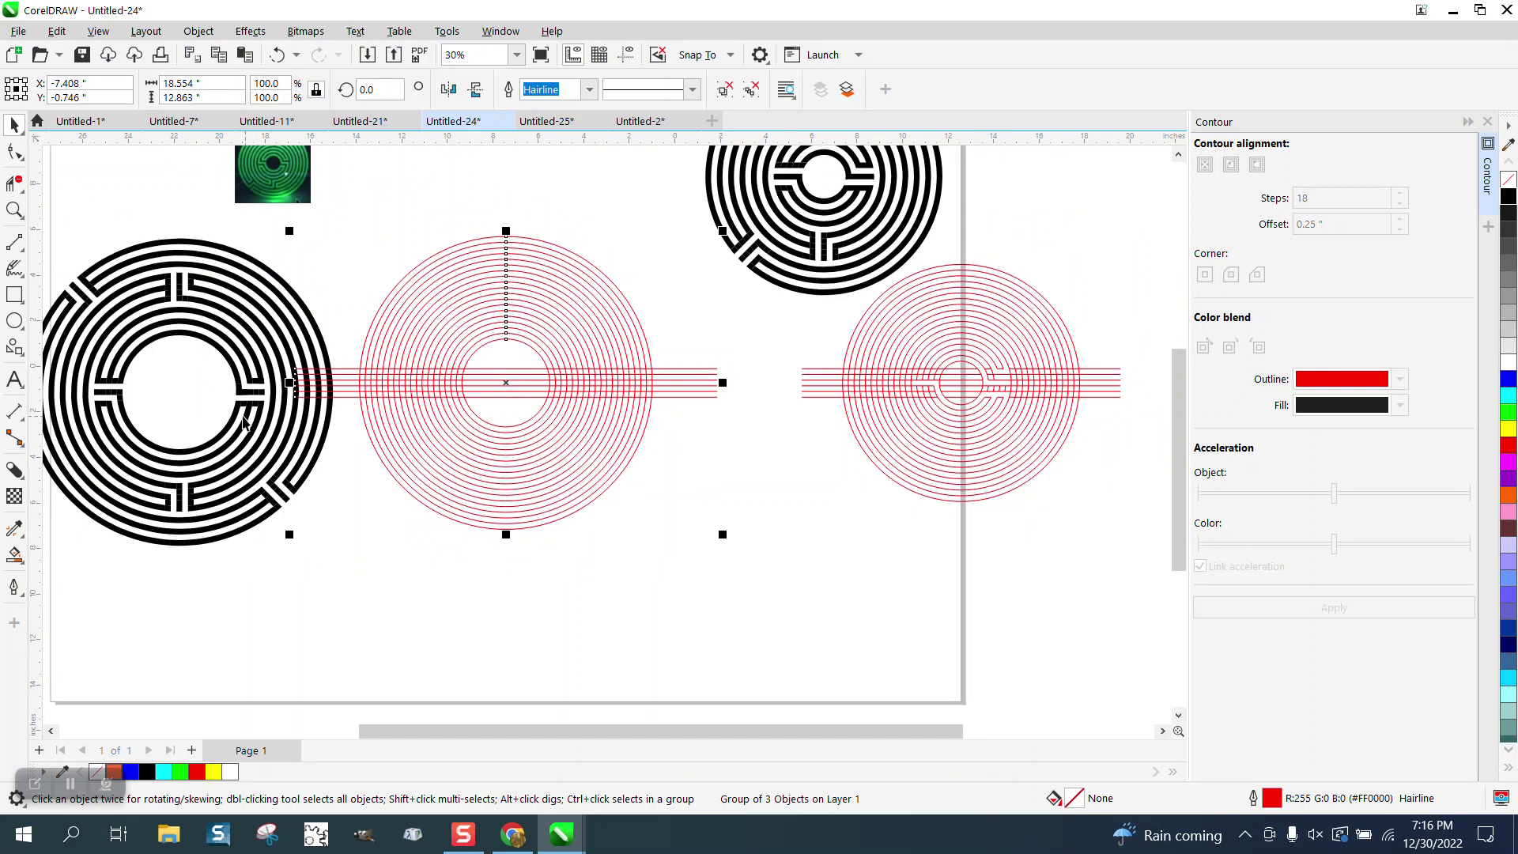
pyautogui.moveTo(243, 423); pyautogui.dragTo(436, 416)
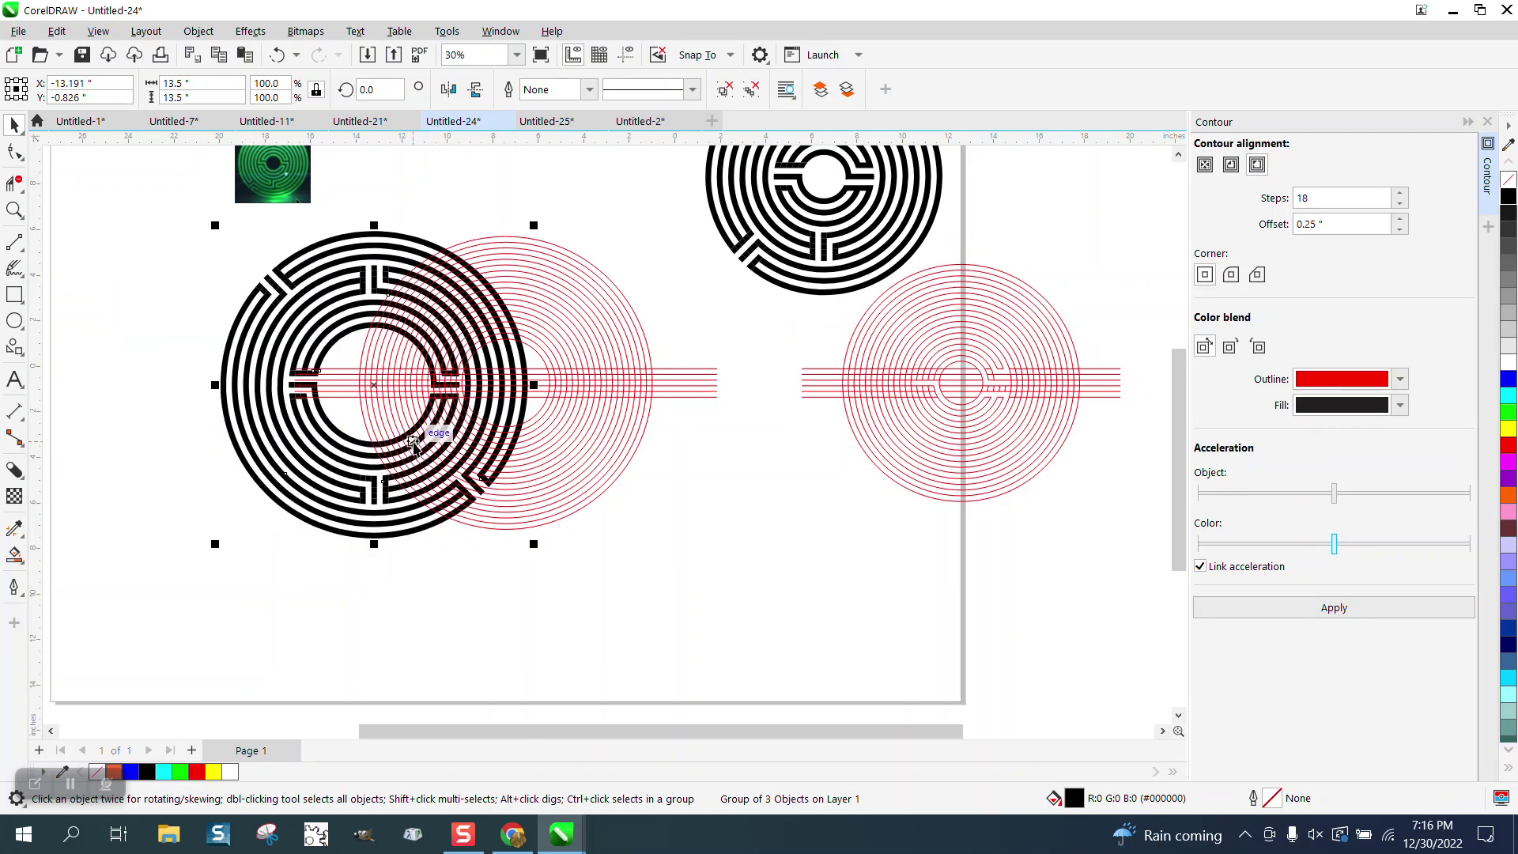